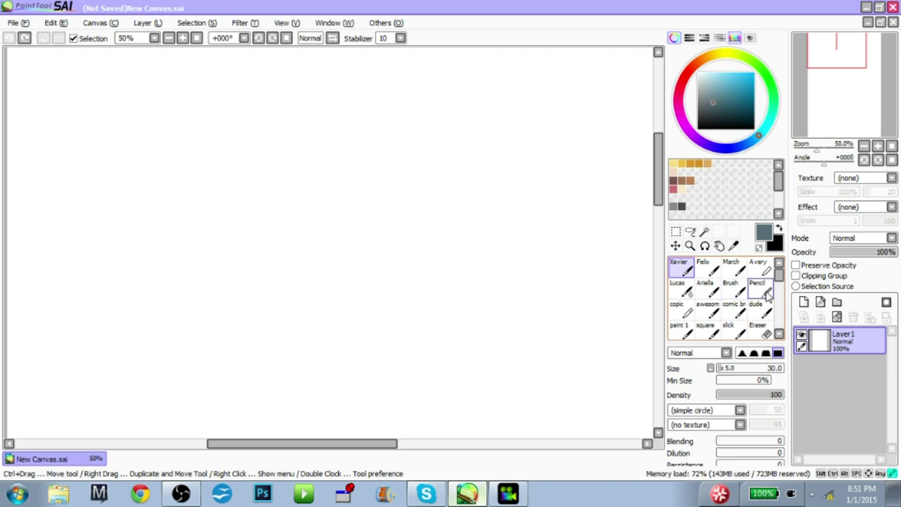
Move the Pencil tool from the second row of the brush list to the first empty slot after the existing tools.
right_click(766, 293)
left_click(758, 303)
left_click(762, 275)
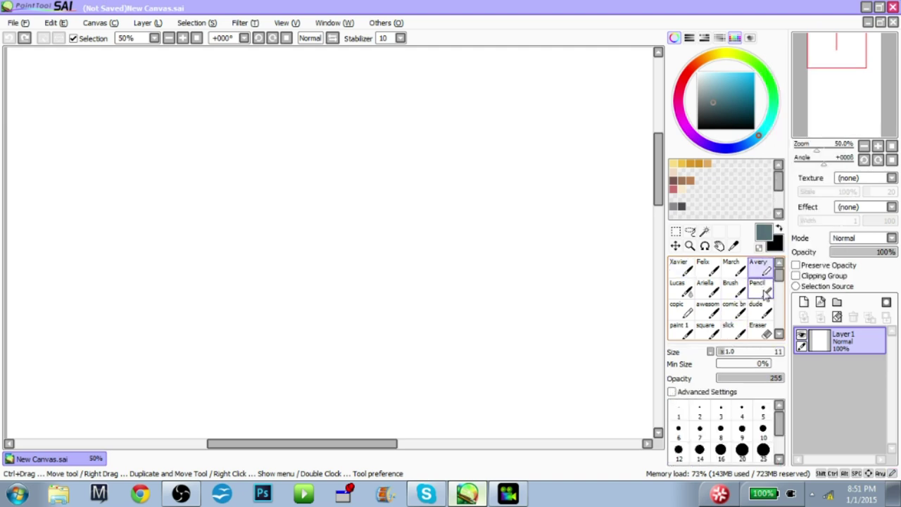
left_click(765, 293)
scroll(767, 293, "down", 4)
right_click(728, 331)
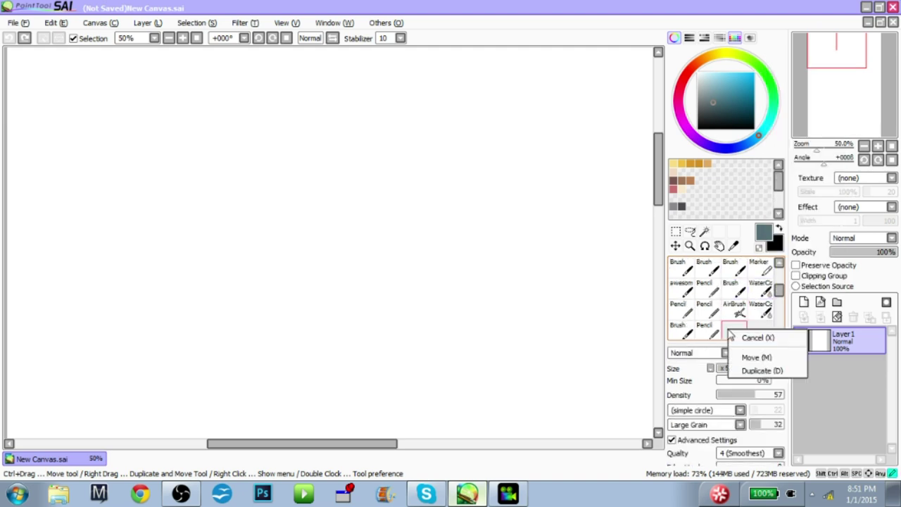
left_click(752, 358)
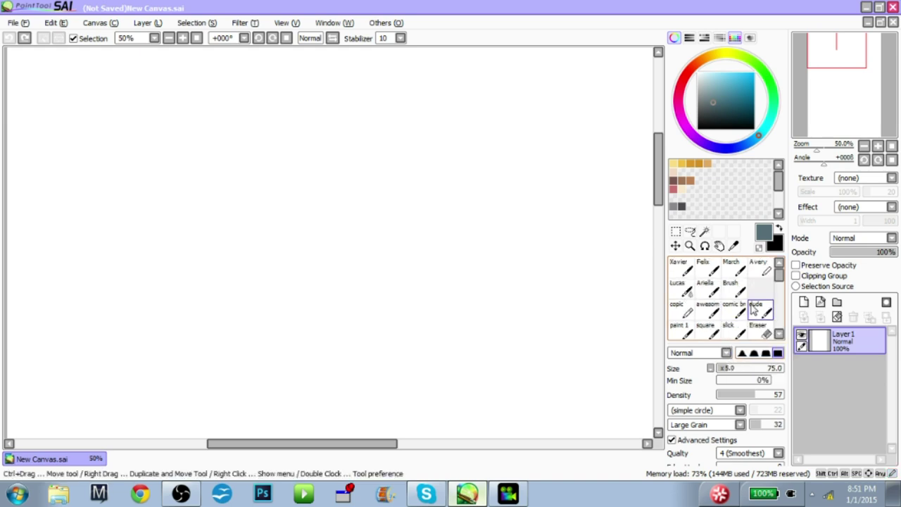
Create a new Brush tool in the emptied second-row slot and name it paint.
right_click(759, 297)
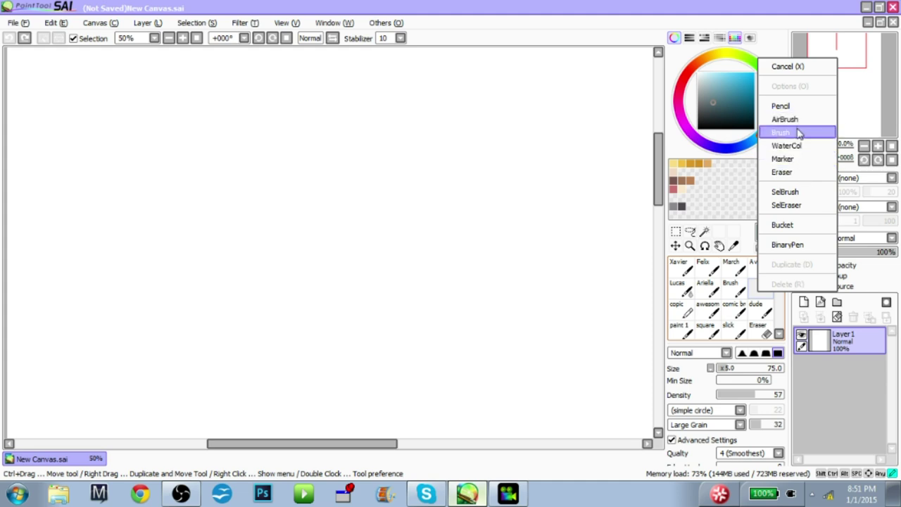
left_click(800, 136)
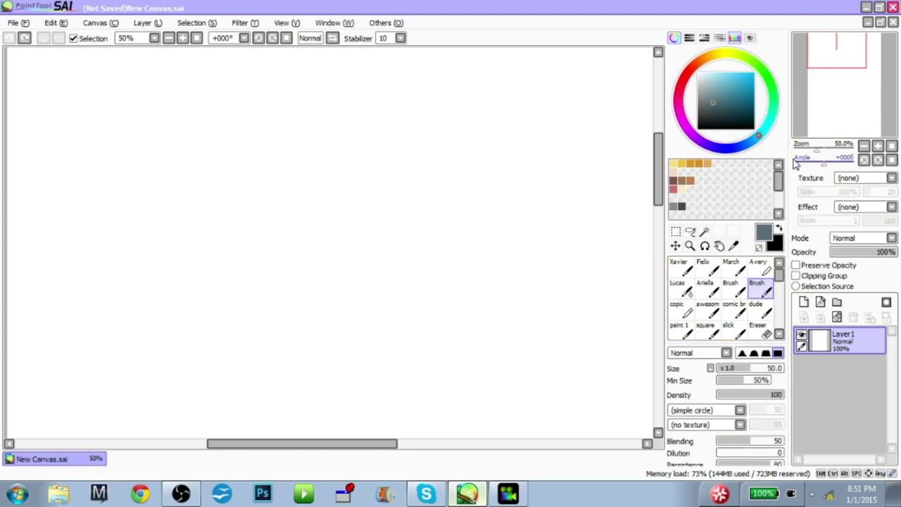
double_click(755, 295)
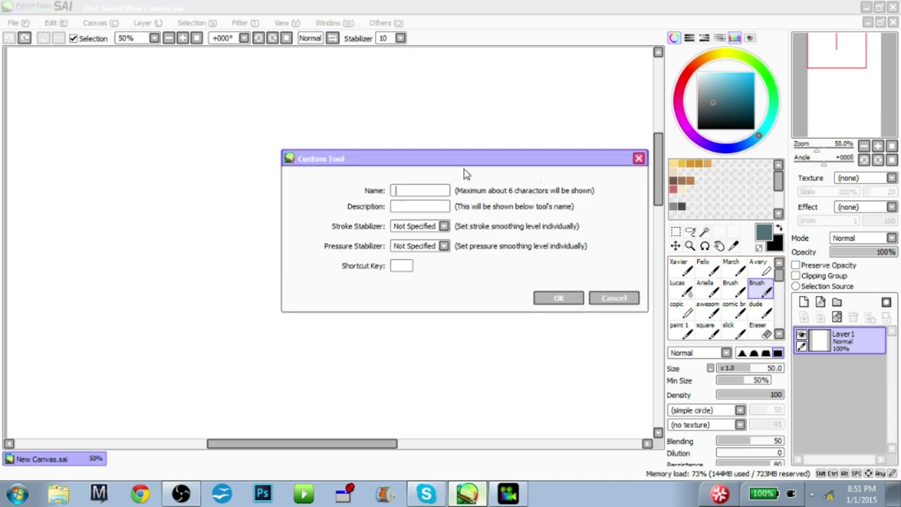
left_click(639, 159)
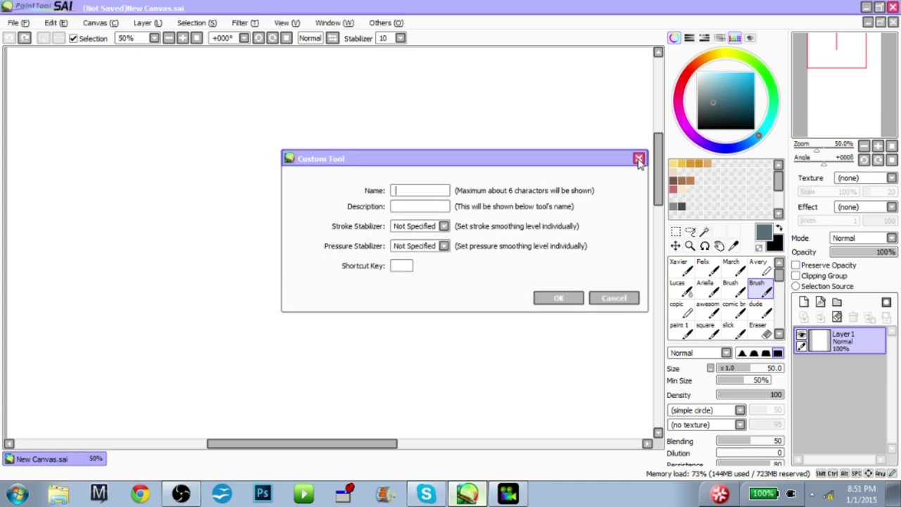
double_click(762, 291)
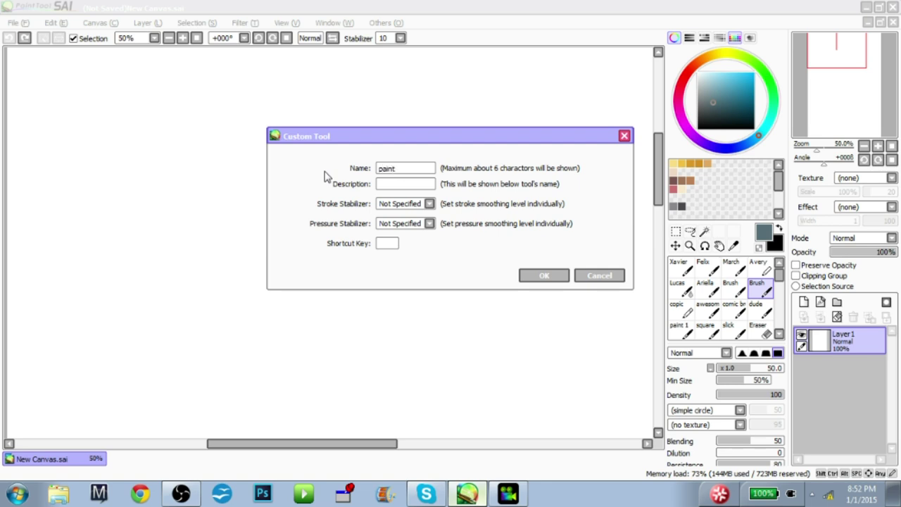
key("Return")
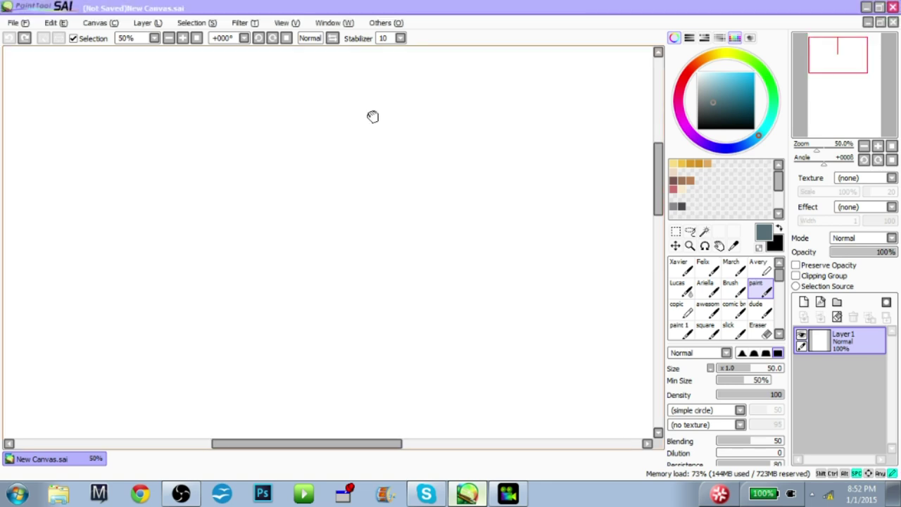
Try long curved strokes across the canvas with the paint brush, undoing each of them.
left_click_drag(344, 95, 321, 420)
key("ctrl+z")
left_click_drag(243, 345, 445, 48)
left_click_drag(372, 111, 287, 416)
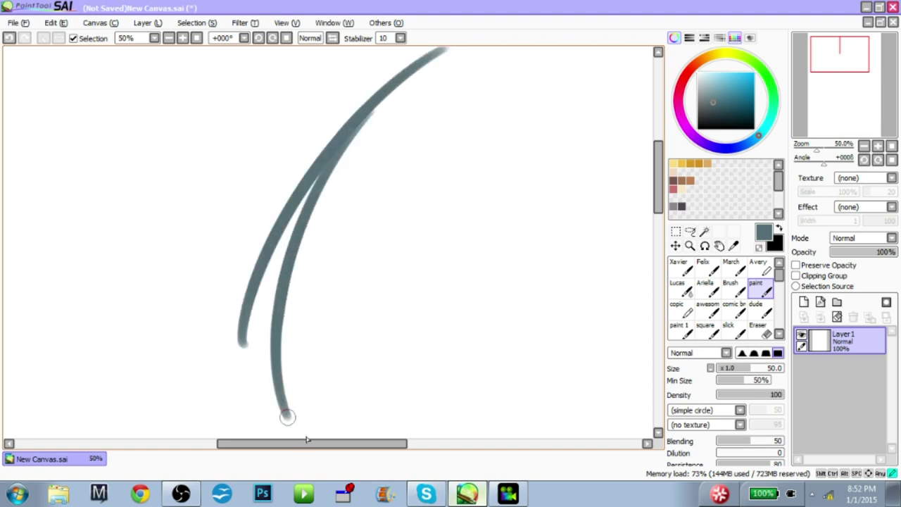
key("ctrl+z")
key("ctrl+z")
mouse_move(489, 51)
left_mouse_down()
mouse_move(447, 84)
mouse_move(326, 428)
left_mouse_up()
key("ctrl+z")
key("ctrl+z")
left_click_drag(421, 65, 184, 390)
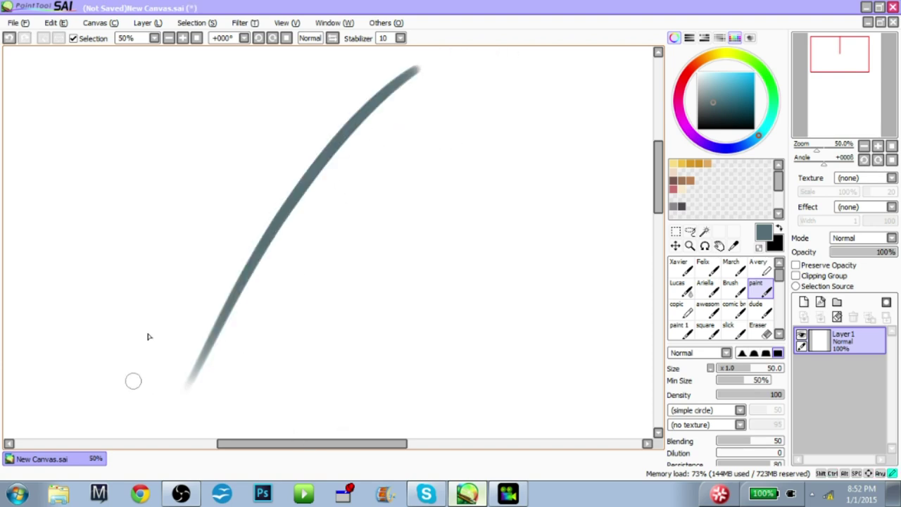
left_click_drag(562, 65, 124, 390)
key("ctrl+z")
key("ctrl+z")
mouse_move(115, 354)
left_mouse_down()
mouse_move(569, 58)
mouse_move(131, 358)
left_mouse_up()
key("ctrl+z")
key("ctrl+z")
left_click_drag(437, 201, 441, 216)
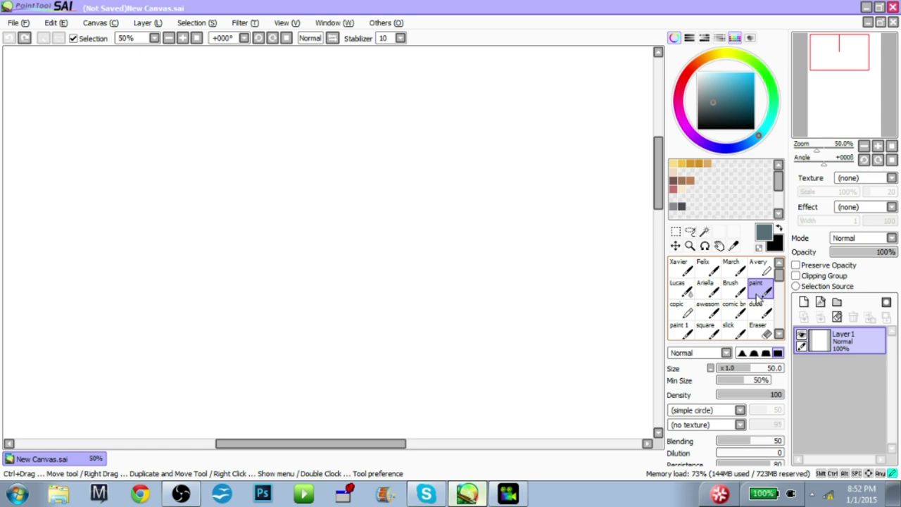
Delete the custom brush named paint from the tool list.
right_click(759, 295)
left_click(792, 287)
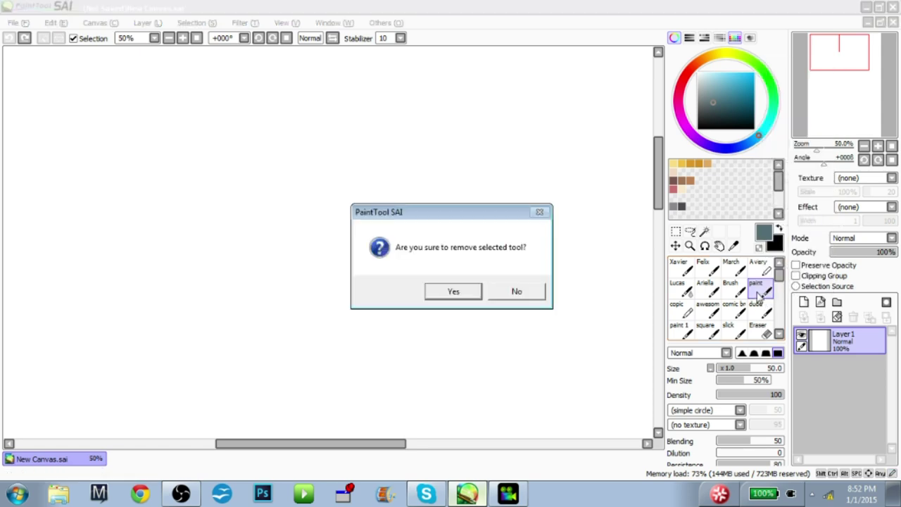
left_click(455, 293)
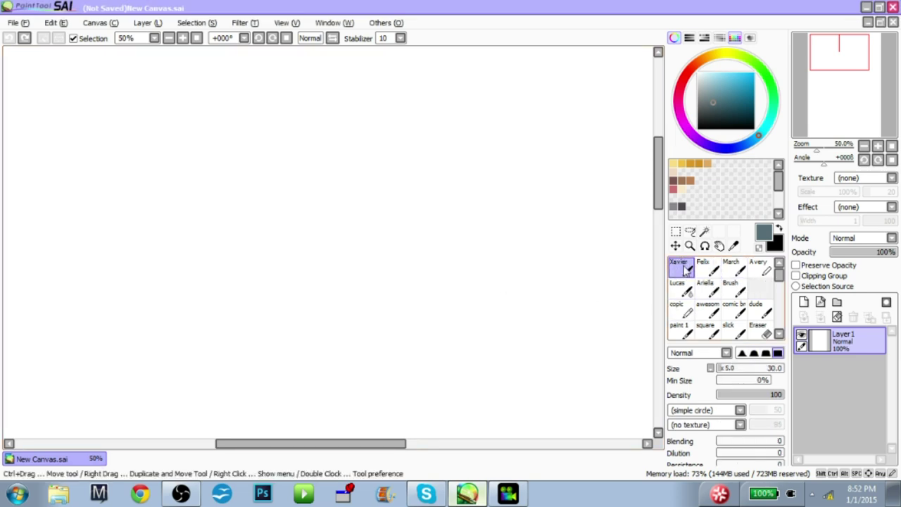
Switch to the Xavier brush and try strokes down the canvas at size 30, undoing them.
left_click(705, 269)
left_click(688, 269)
left_click_drag(439, 173, 481, 255)
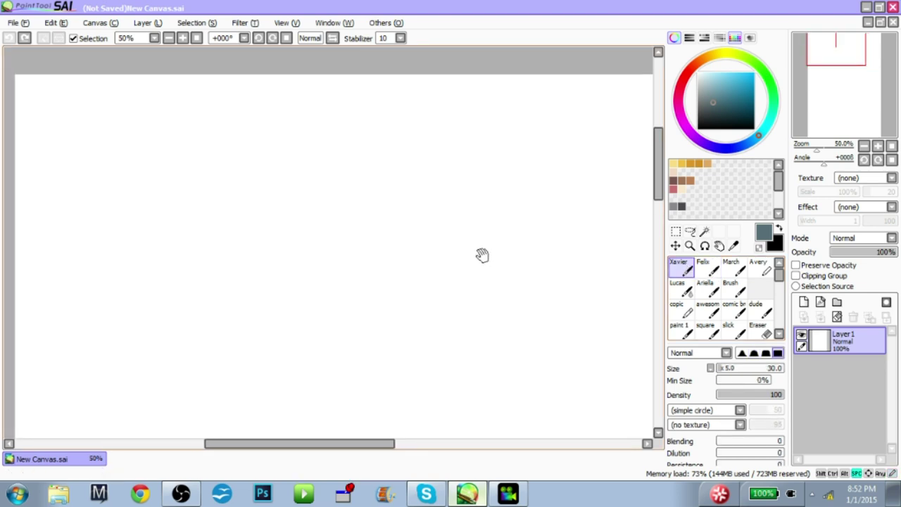
left_click_drag(320, 261, 379, 439)
key("ctrl+z")
left_click_drag(344, 239, 333, 204)
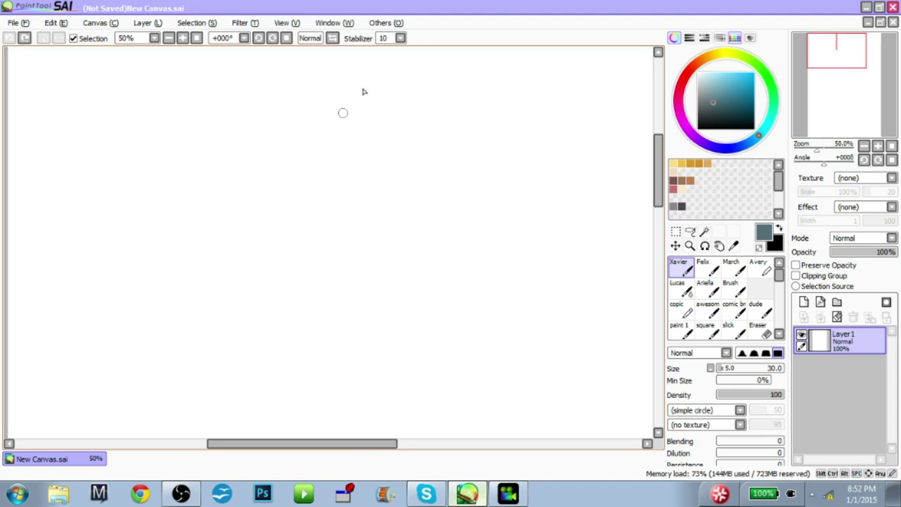
mouse_move(370, 84)
left_mouse_down()
mouse_move(386, 433)
mouse_move(308, 384)
left_mouse_up()
key("ctrl+z")
key("ctrl+z")
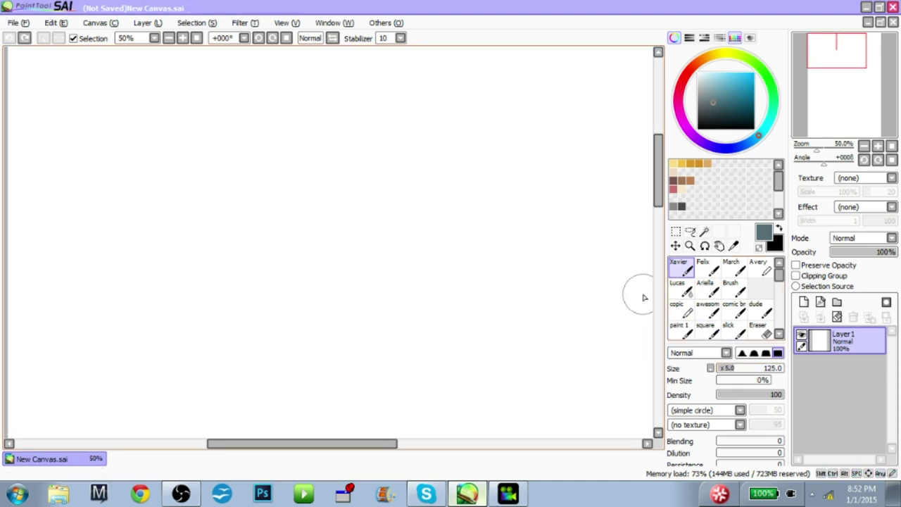
Paint thick tapered test strokes with the Xavier brush at size 125, undoing each one.
left_click_drag(362, 85, 392, 437)
key("ctrl+z")
left_click_drag(126, 328, 585, 60)
left_click_drag(609, 96, 298, 282)
key("ctrl+z")
key("ctrl+z")
left_click_drag(324, 67, 408, 393)
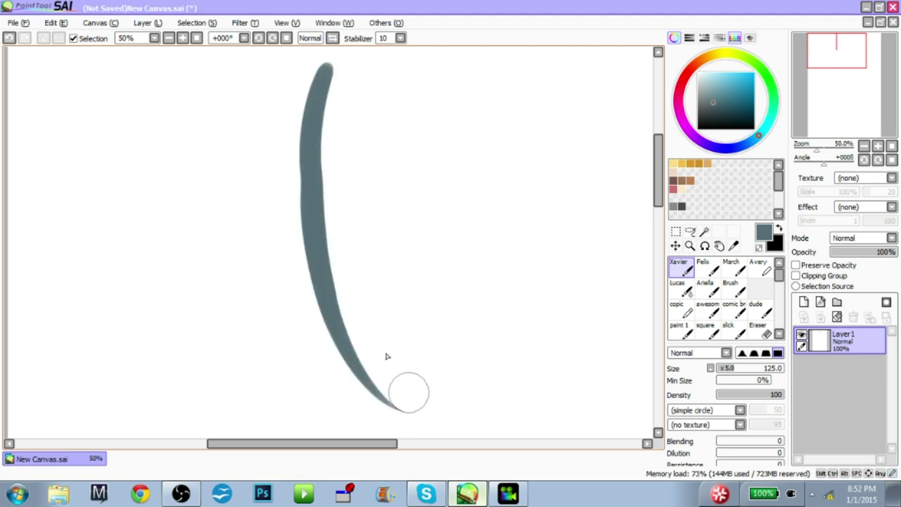
key("ctrl+z")
left_click_drag(428, 77, 231, 268)
left_click_drag(151, 364, 556, 87)
key("ctrl+z")
key("ctrl+z")
scroll(357, 203, "up", 1)
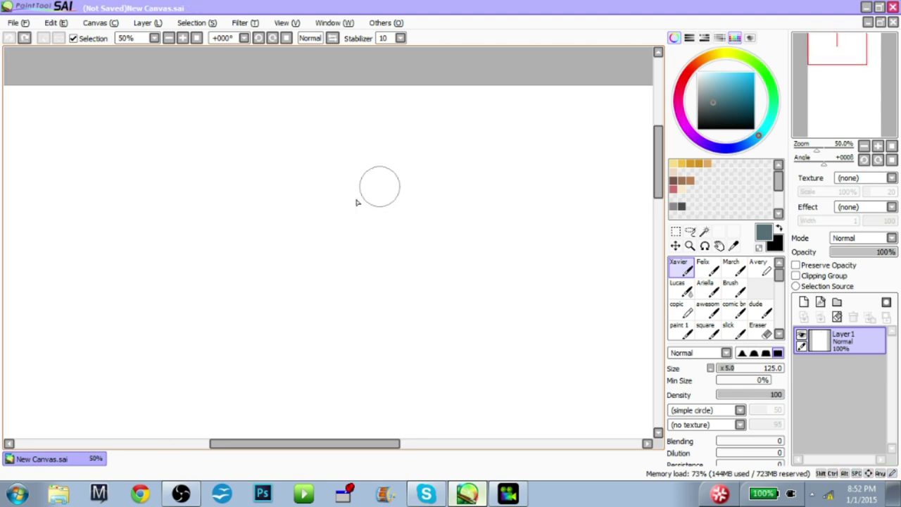
scroll(356, 203, "down", 1)
left_click_drag(307, 93, 430, 386)
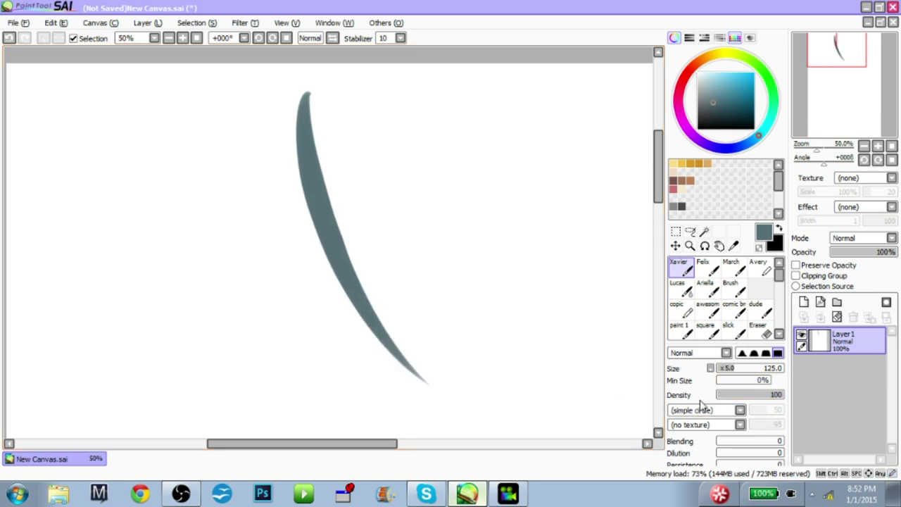
key("ctrl+z")
Switch to the Felix brush and set its size to 235.
left_click(709, 279)
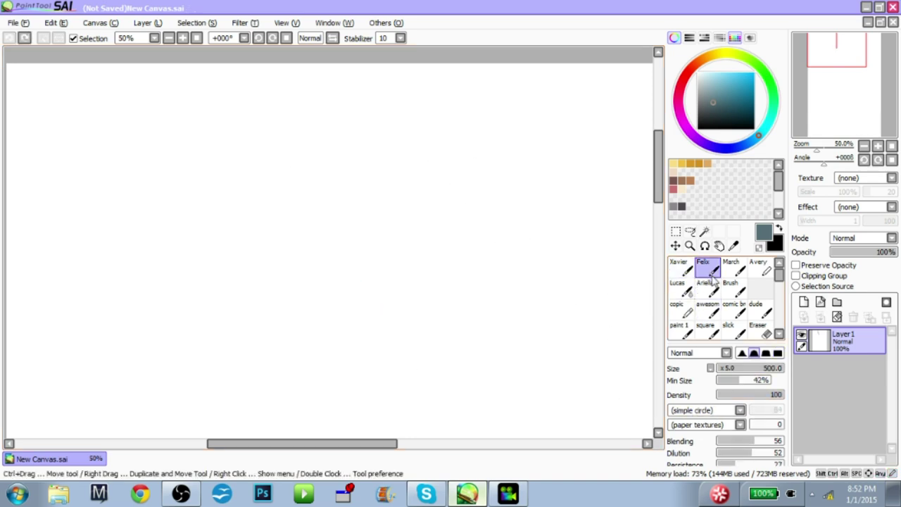
left_click_drag(734, 367, 747, 368)
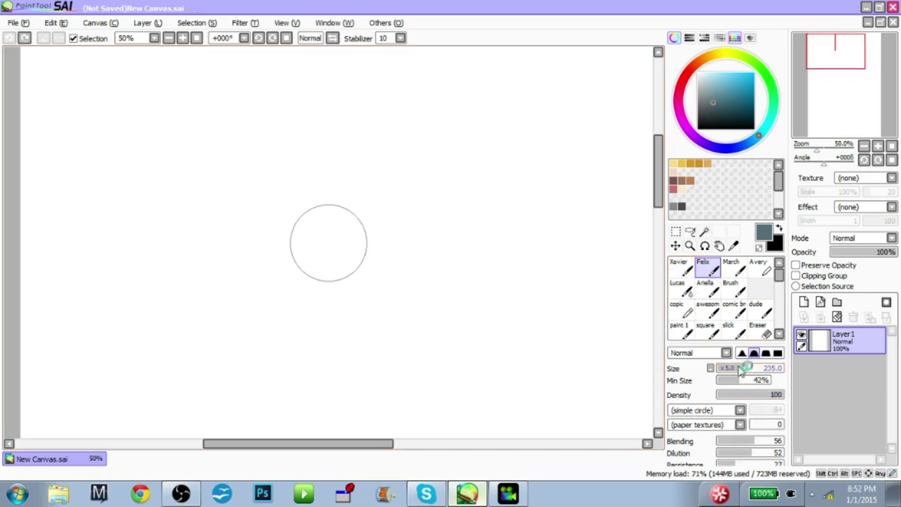
mouse_move(356, 176)
left_mouse_down()
mouse_move(352, 225)
mouse_move(352, 188)
left_mouse_up()
left_click_drag(376, 235, 369, 251)
Paint soft diagonal test strokes with the Felix brush in the current slate grey, undoing each one.
left_click_drag(300, 121, 413, 366)
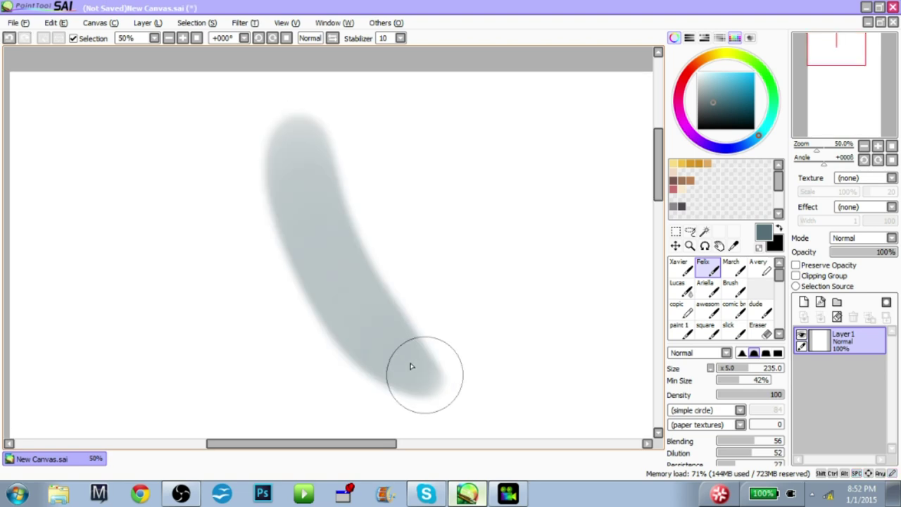
key("ctrl+z")
left_click_drag(274, 179, 291, 161)
left_click_drag(291, 120, 402, 361)
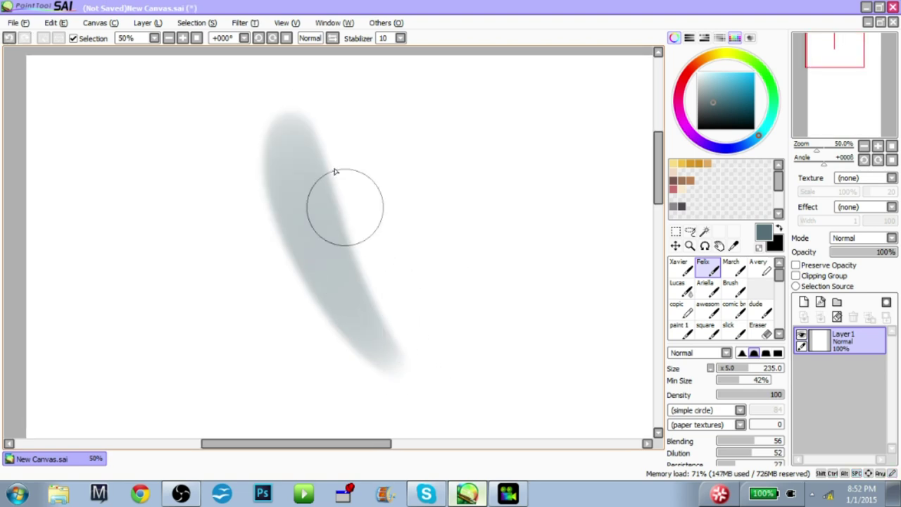
key("ctrl")
key("ctrl+z")
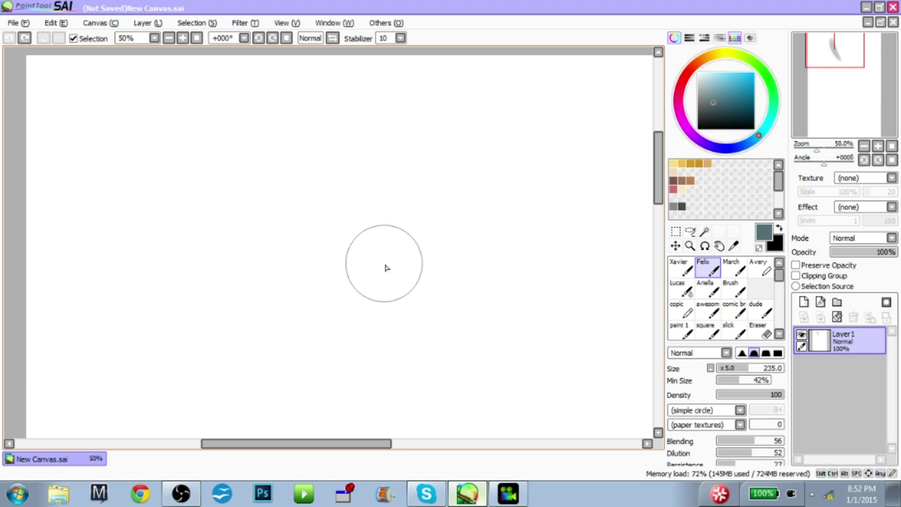
mouse_move(397, 247)
left_mouse_down()
mouse_move(366, 277)
mouse_move(400, 286)
mouse_move(396, 268)
mouse_move(409, 282)
mouse_move(395, 264)
mouse_move(451, 305)
mouse_move(443, 322)
mouse_move(447, 278)
left_mouse_up()
mouse_move(354, 215)
left_mouse_down()
mouse_move(303, 247)
mouse_move(392, 275)
left_mouse_up()
left_click_drag(258, 91, 378, 371)
key("ctrl+z")
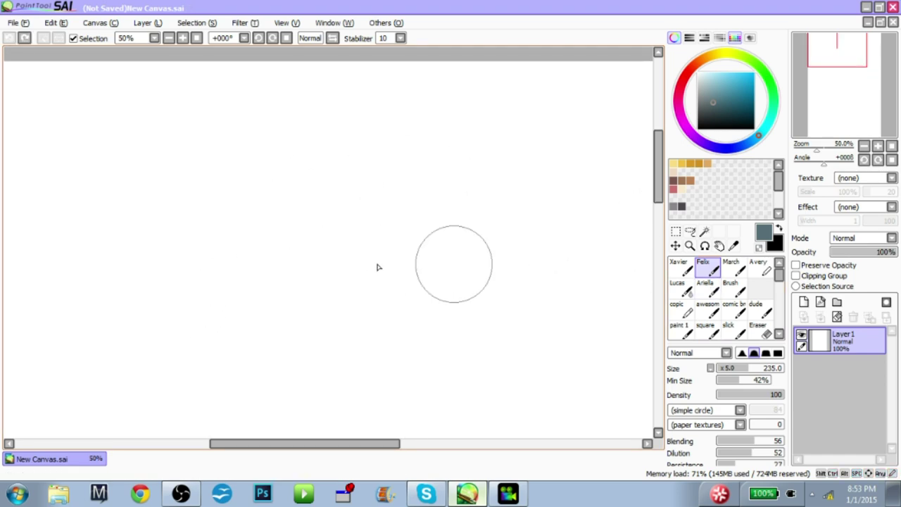
Switch to the March brush and reduce its size to 160.
left_click(731, 268)
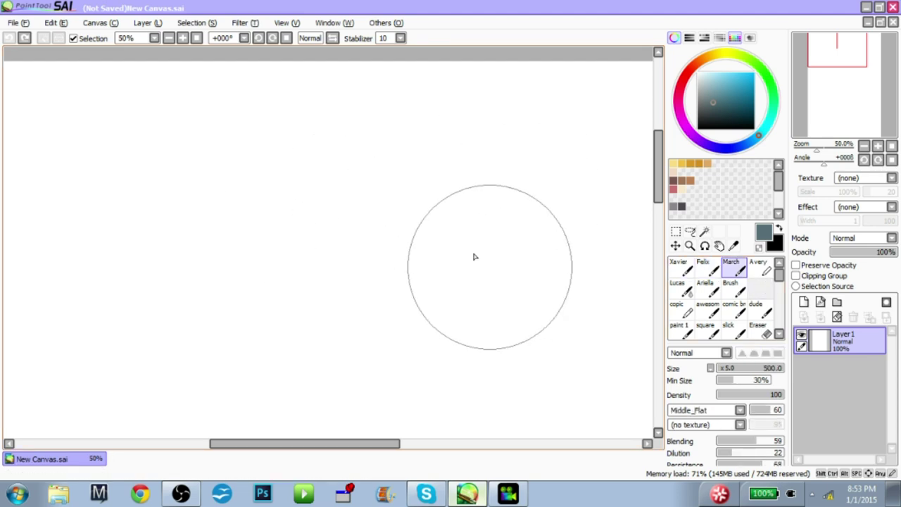
key("bracketleft")
key("bracketleft")
key("bracketleft")
key("bracketleft")
key("bracketleft")
key("bracketleft")
key("bracketleft")
Paint overlapping diagonal slate-grey strokes on the canvas with the March brush, undoing the first attempt.
left_click_drag(248, 128, 355, 353)
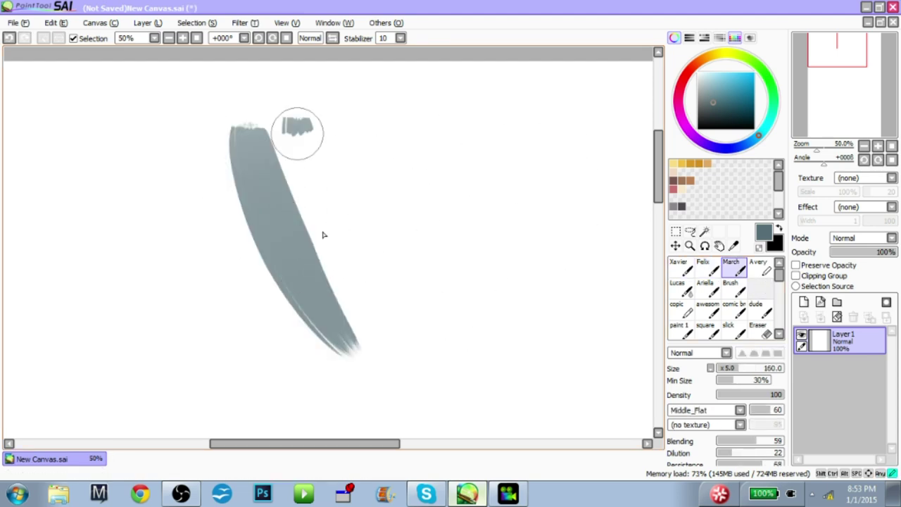
key("ctrl+z")
mouse_move(227, 116)
left_mouse_down()
mouse_move(372, 407)
mouse_move(397, 376)
left_mouse_up()
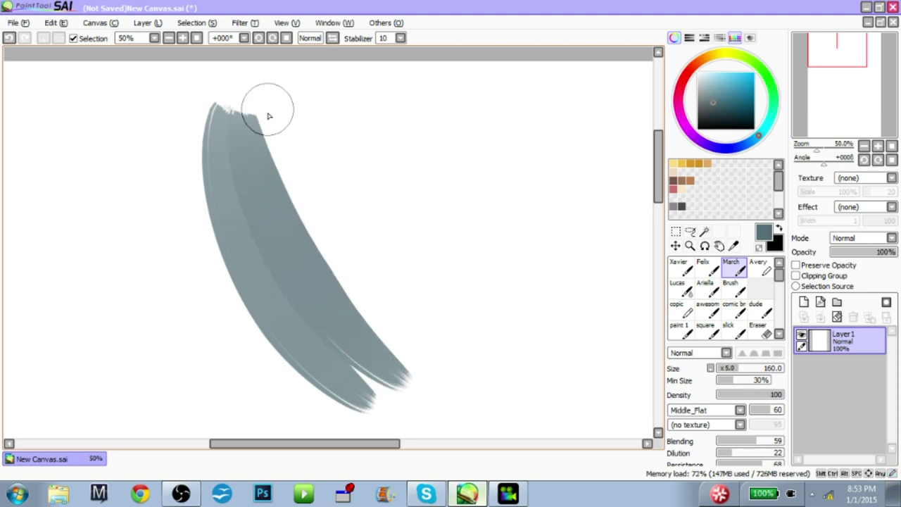
left_click_drag(270, 115, 402, 351)
Choose a light blue and paint overlapping strokes from the upper end of the grey swatch down into it to blend the colours.
left_click(730, 76)
left_click_drag(208, 95, 247, 286)
left_click_drag(235, 103, 314, 304)
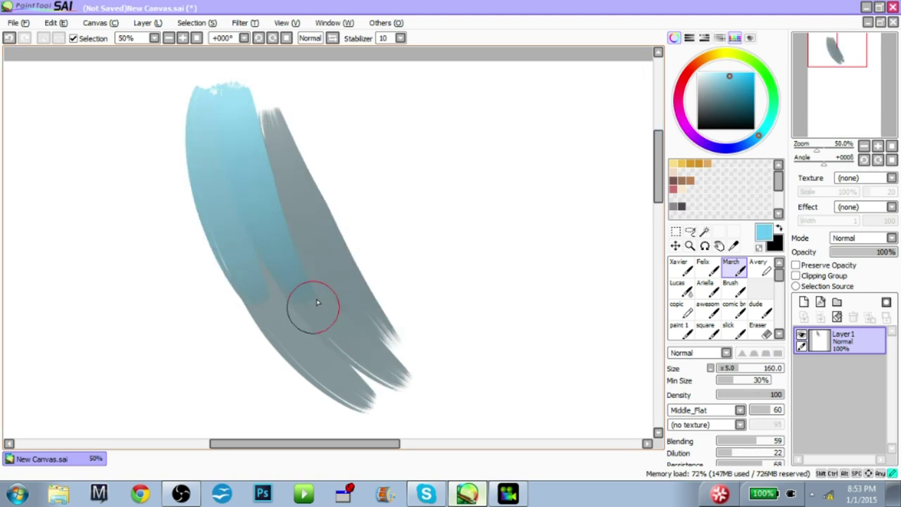
left_click_drag(241, 87, 312, 237)
left_click_drag(266, 98, 320, 236)
mouse_move(266, 91)
left_mouse_down()
mouse_move(289, 174)
mouse_move(324, 232)
left_mouse_up()
key("space")
left_click_drag(337, 258, 374, 258)
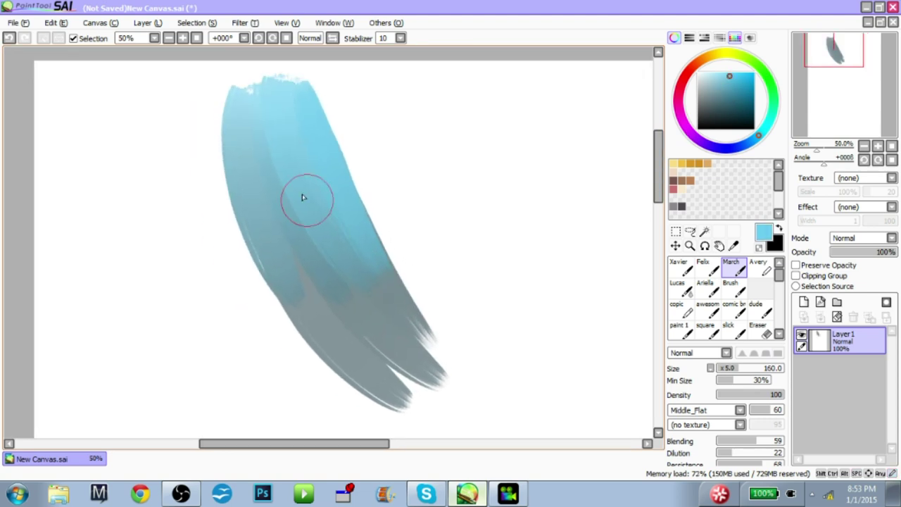
left_click_drag(282, 161, 394, 359)
left_click_drag(331, 229, 359, 285)
Sample the grey from the swatch, paint it back into the blue area, and add a separate long grey stroke beside the swatch.
right_click(410, 339)
mouse_move(410, 340)
left_mouse_down()
mouse_move(297, 205)
mouse_move(405, 356)
left_mouse_up()
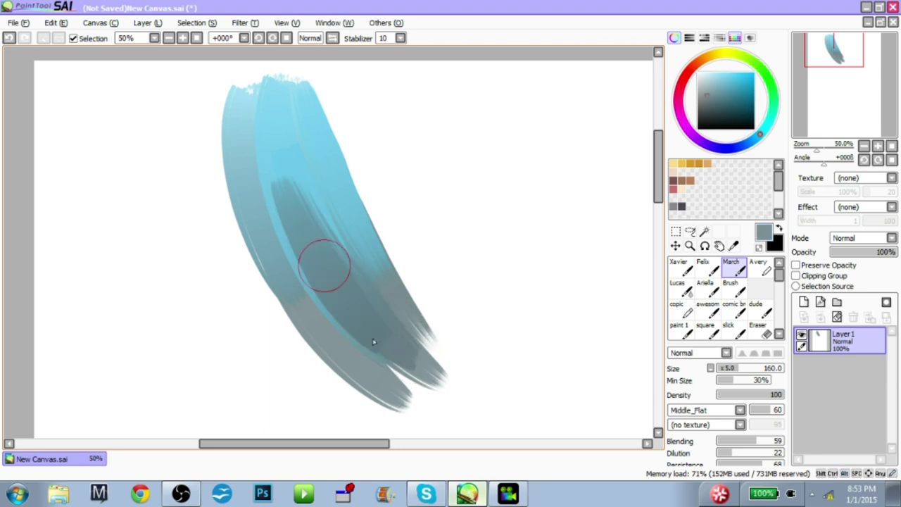
left_click_drag(275, 180, 352, 289)
left_click_drag(451, 109, 504, 405)
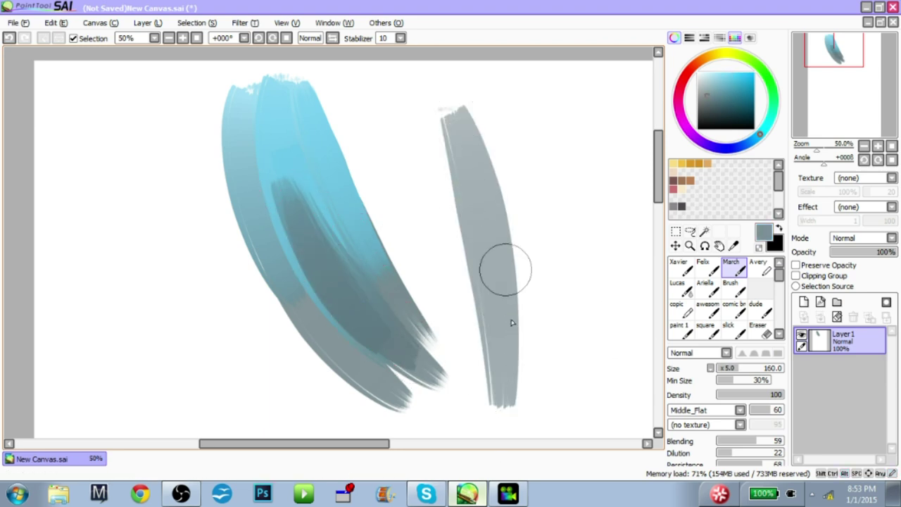
Look through the brush shape options of the March brush, keeping Middle_Flat.
left_click(697, 412)
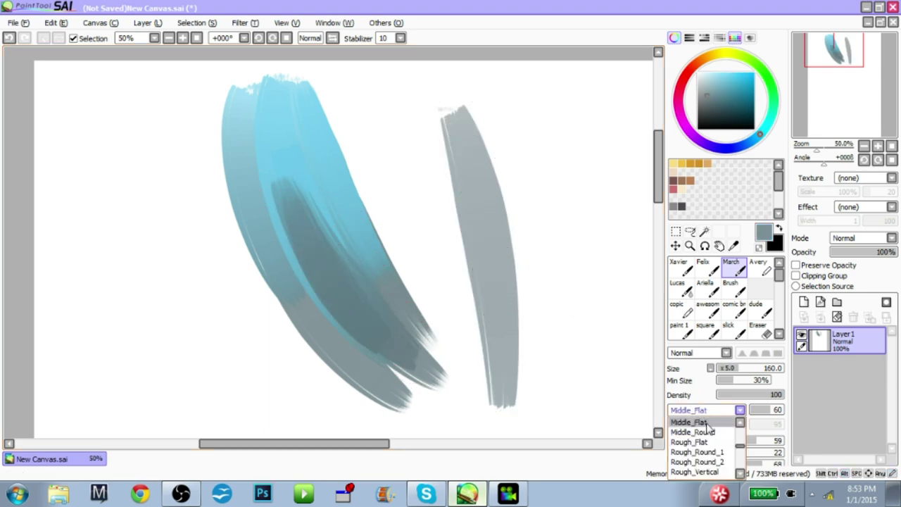
left_click(623, 328)
left_click_drag(570, 262, 530, 252)
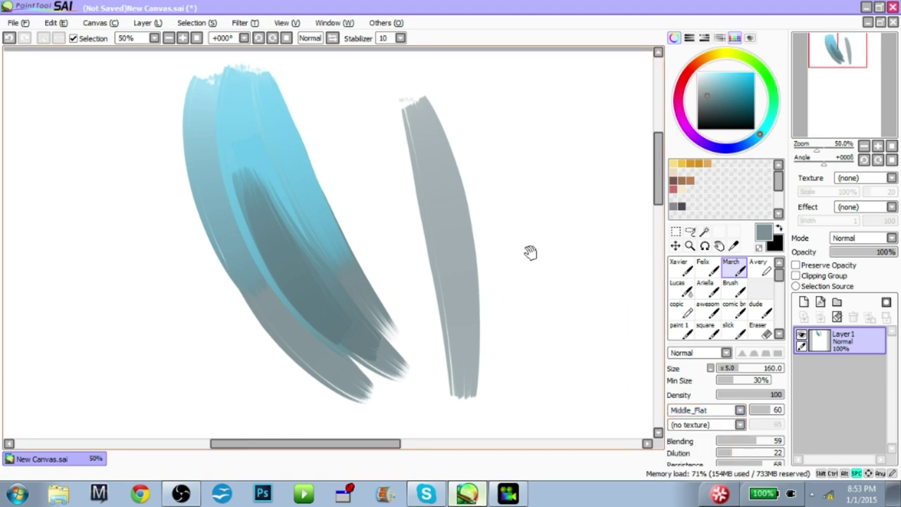
Paint a long grey stroke overlapping the separate grey one to widen it, and undo the extra stroke made across the blue swatch.
left_click_drag(444, 98, 473, 394)
mouse_move(491, 215)
left_mouse_down()
mouse_move(487, 246)
mouse_move(487, 230)
left_mouse_up()
left_click_drag(88, 166, 339, 324)
key("ctrl+z")
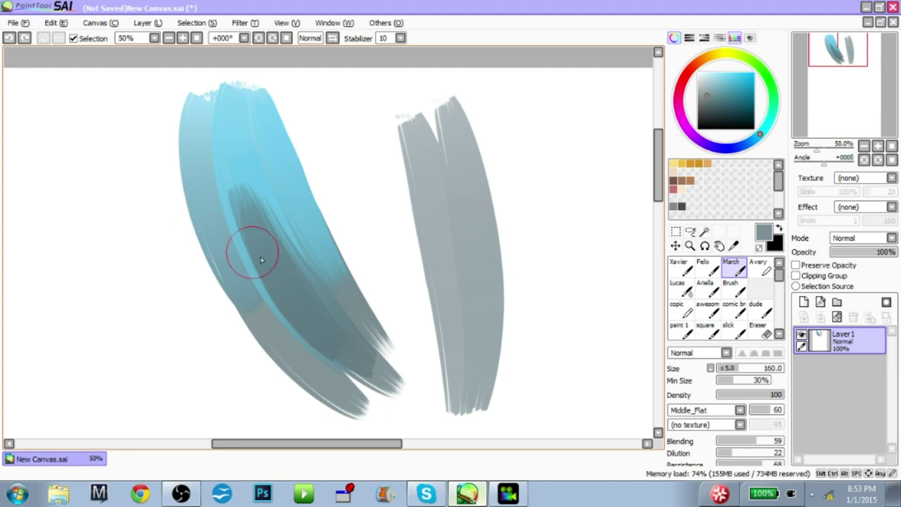
left_click_drag(185, 211, 220, 203)
left_click_drag(365, 209, 346, 244)
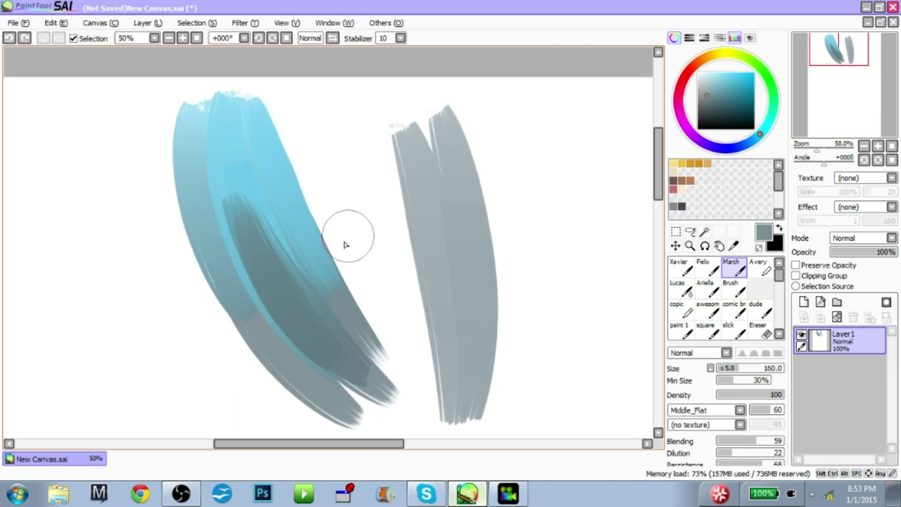
Add a shorter grey stroke between the two swatches, and paint overlapping pale yellow strokes over the upper part of the grey.
mouse_move(320, 134)
left_mouse_down()
mouse_move(398, 258)
mouse_move(397, 278)
left_mouse_up()
left_click(719, 54)
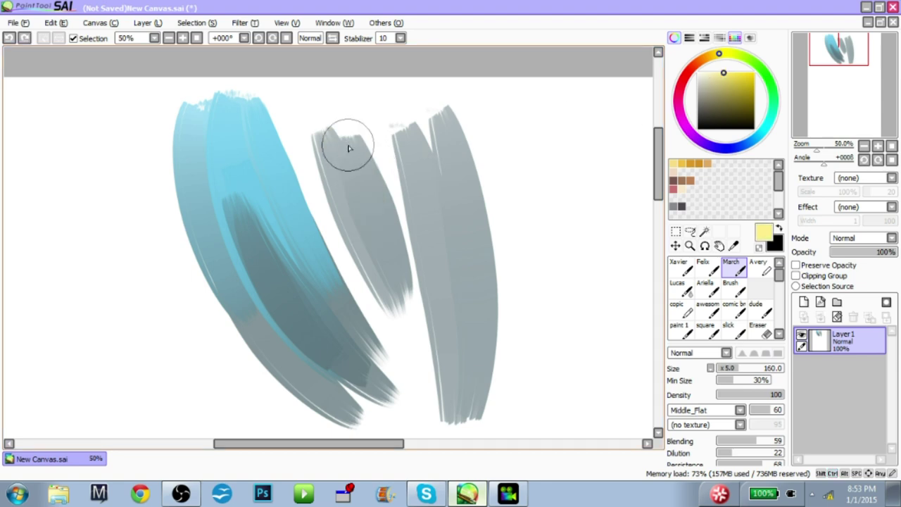
mouse_move(348, 148)
left_mouse_down()
mouse_move(368, 195)
mouse_move(378, 115)
mouse_move(407, 96)
left_mouse_up()
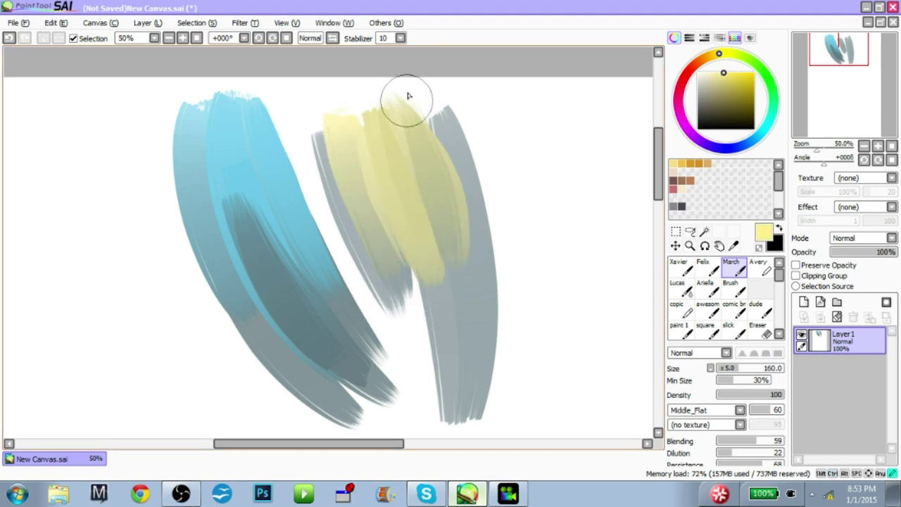
Open the finished artwork "ciel phantomhive print1.png" from the my art folder.
left_click(18, 23)
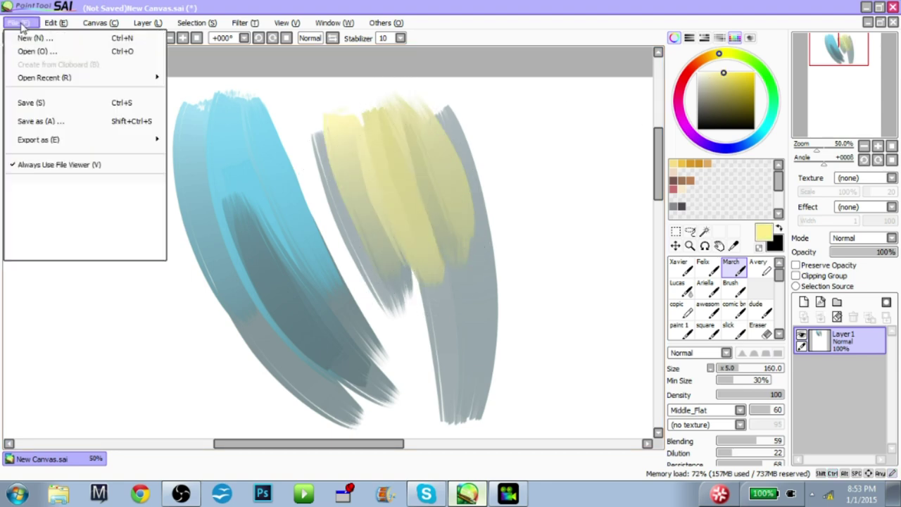
left_click(56, 53)
left_click(645, 88)
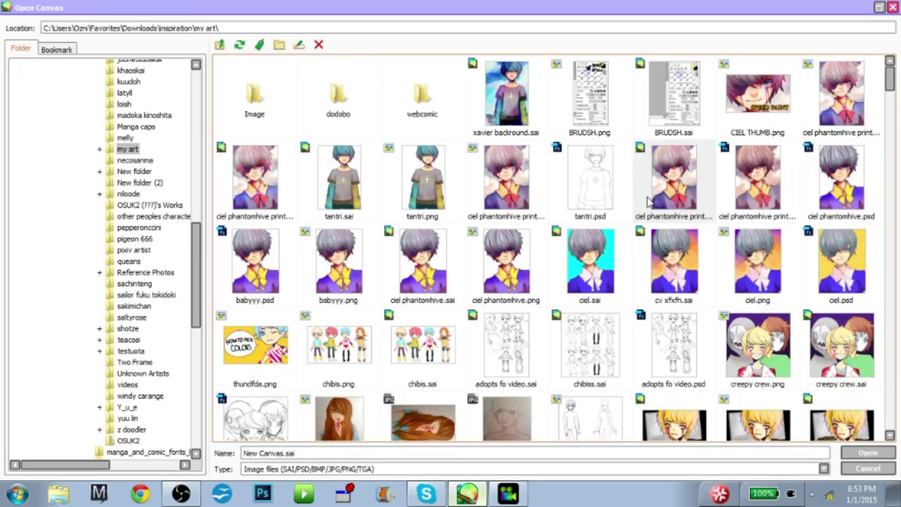
scroll(891, 98, "down", 3)
scroll(892, 99, "up", 5)
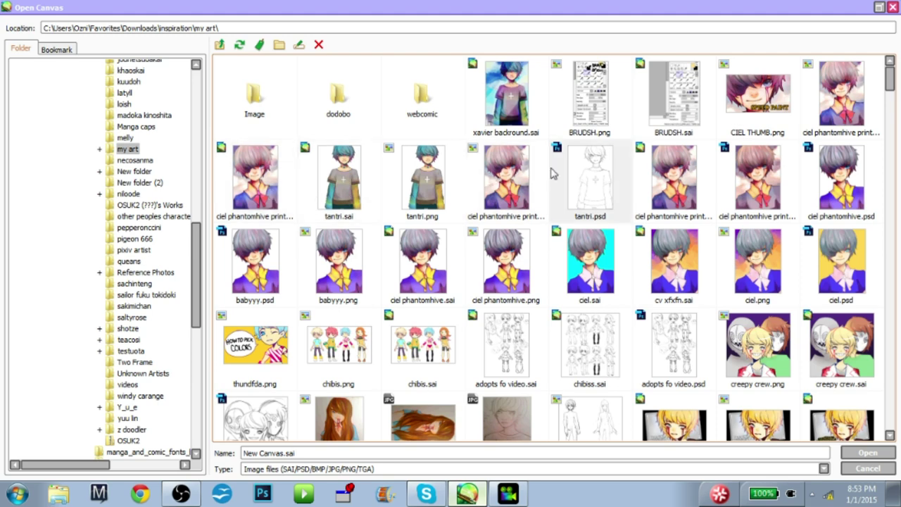
double_click(837, 112)
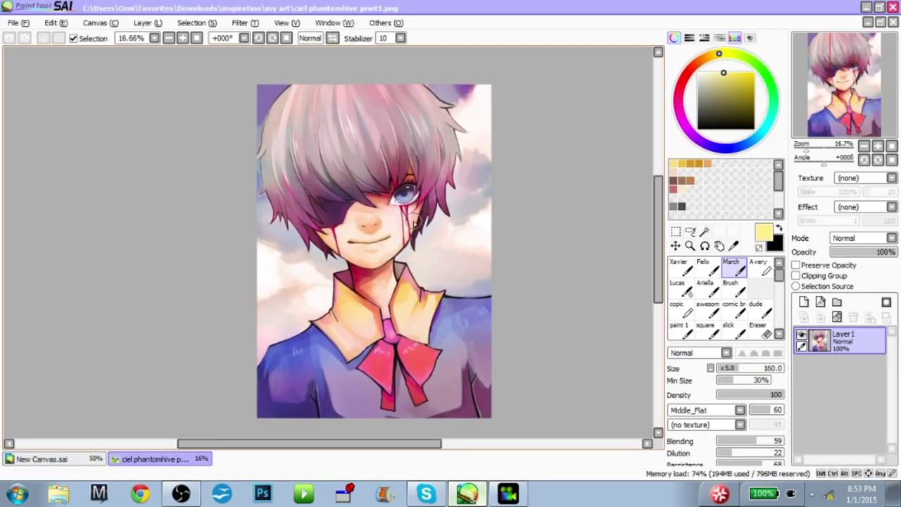
Add a new layer above the artwork and bring the character's hair into close view at 50% zoom.
scroll(416, 221, "up", 4)
mouse_move(427, 209)
left_mouse_down()
mouse_move(483, 245)
mouse_move(529, 329)
mouse_move(517, 373)
left_mouse_up()
left_click(804, 302)
mouse_move(424, 239)
left_mouse_down()
mouse_move(451, 277)
mouse_move(471, 271)
left_mouse_up()
left_click_drag(430, 161, 408, 183)
Sample pink and mauve tones from the hair and try March brush strokes along the bangs, undoing each one.
right_click(305, 177)
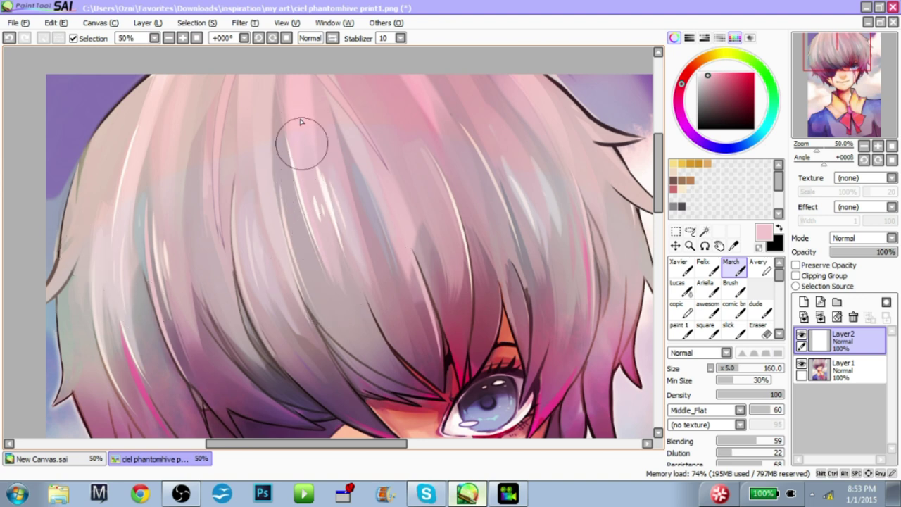
mouse_move(300, 100)
left_mouse_down()
mouse_move(338, 286)
mouse_move(362, 344)
mouse_move(296, 141)
mouse_move(329, 273)
mouse_move(352, 319)
left_mouse_up()
key("ctrl+z")
right_click(352, 313)
left_click_drag(314, 185, 370, 340)
key("ctrl+z")
key("ctrl+z")
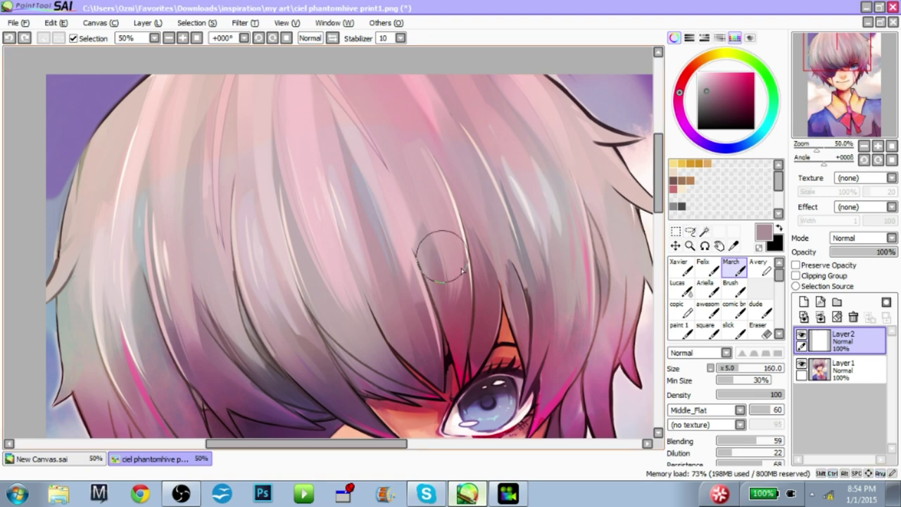
left_click_drag(462, 270, 432, 242)
key("ctrl+z")
mouse_move(551, 285)
left_mouse_down()
mouse_move(556, 317)
mouse_move(564, 299)
left_mouse_up()
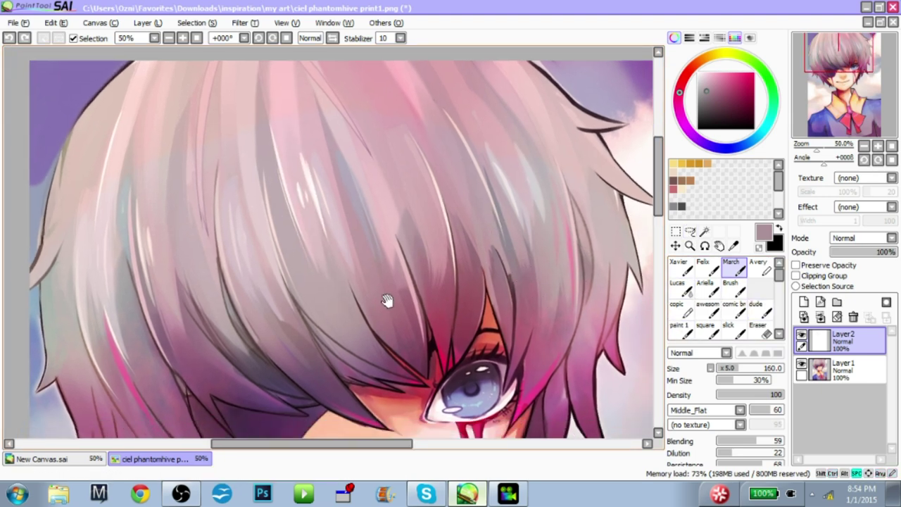
Return to New Canvas.sai and clear the painted swatches from Layer1.
left_click_drag(176, 383, 161, 371)
left_click(41, 458)
left_click_drag(495, 288, 465, 272)
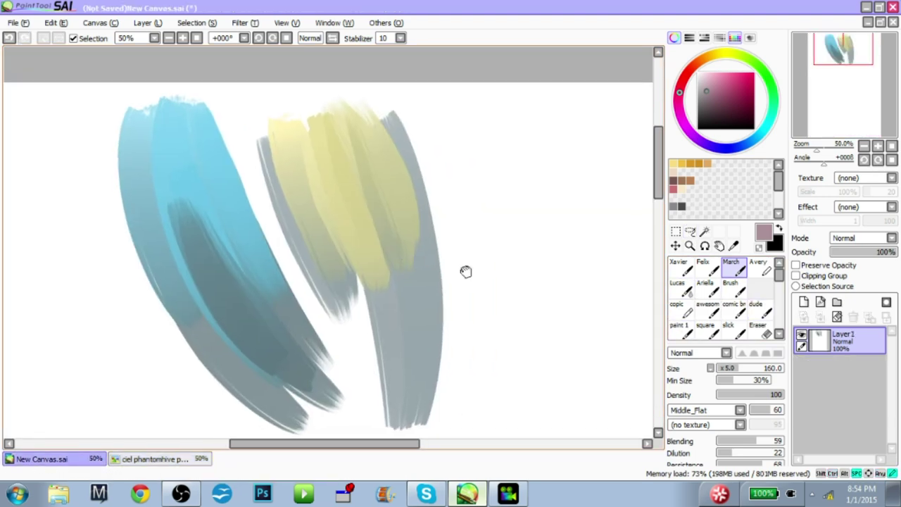
left_click(837, 317)
Try thin sketch lines with the Avery brush, switching the colour to near-black, and undo the strokes.
left_click(759, 266)
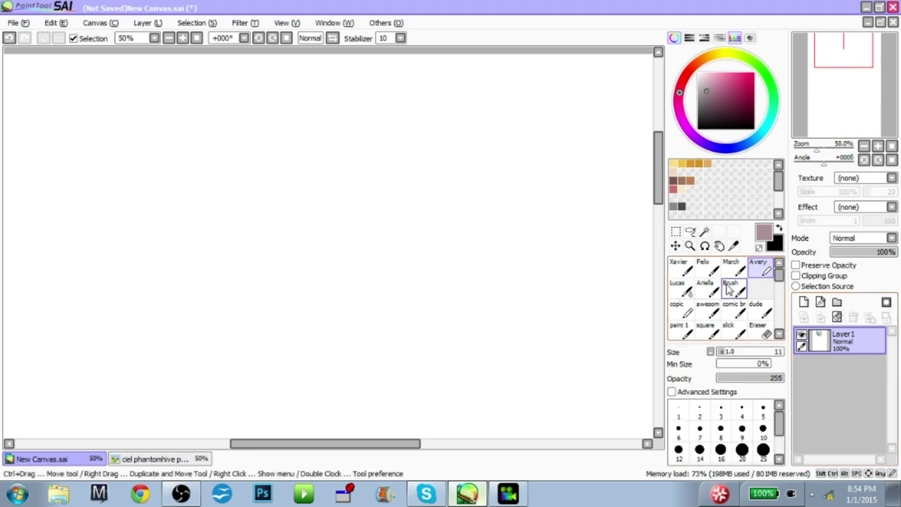
left_click_drag(367, 234, 373, 265)
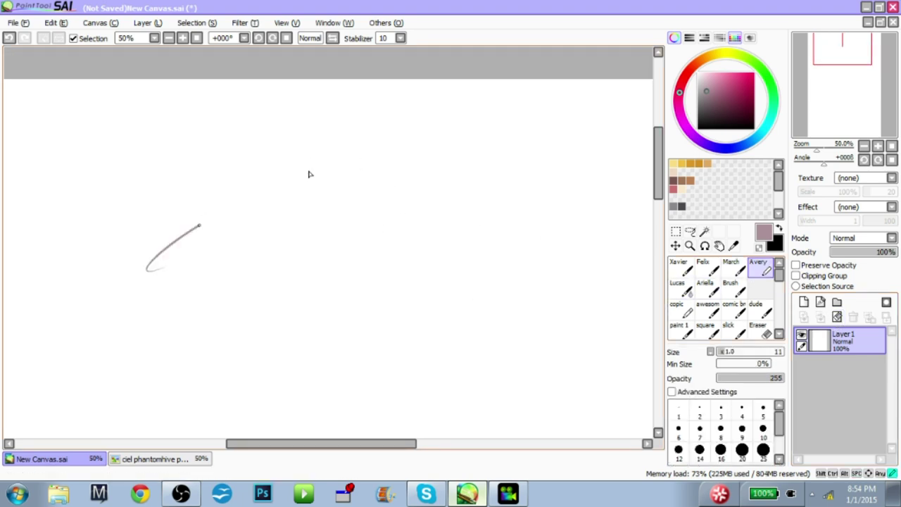
mouse_move(310, 174)
left_mouse_down()
mouse_move(271, 318)
mouse_move(626, 212)
left_mouse_up()
key("ctrl+z")
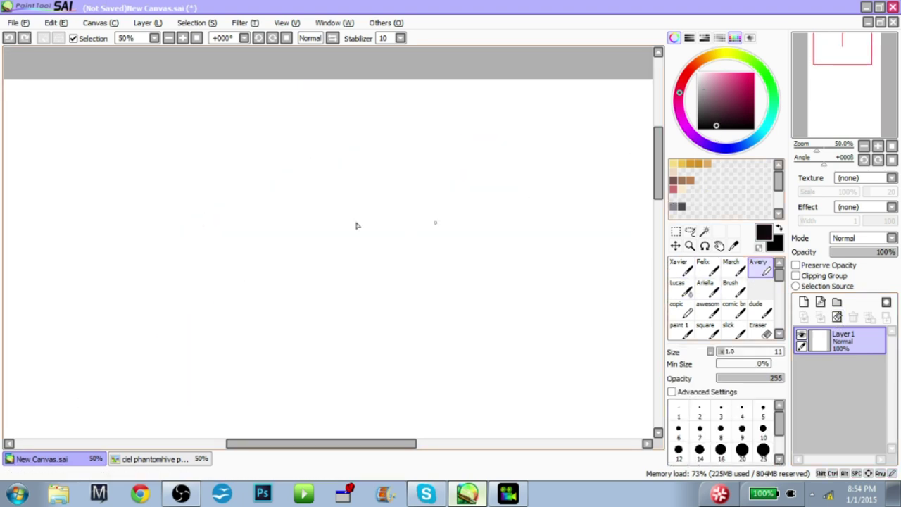
left_click_drag(420, 122, 299, 437)
key("ctrl+z")
mouse_move(172, 291)
left_mouse_down()
mouse_move(205, 213)
mouse_move(111, 437)
left_mouse_up()
key("ctrl+z")
Browse the my art folder and open SKETCHY.sai.
left_click(21, 22)
left_click(28, 50)
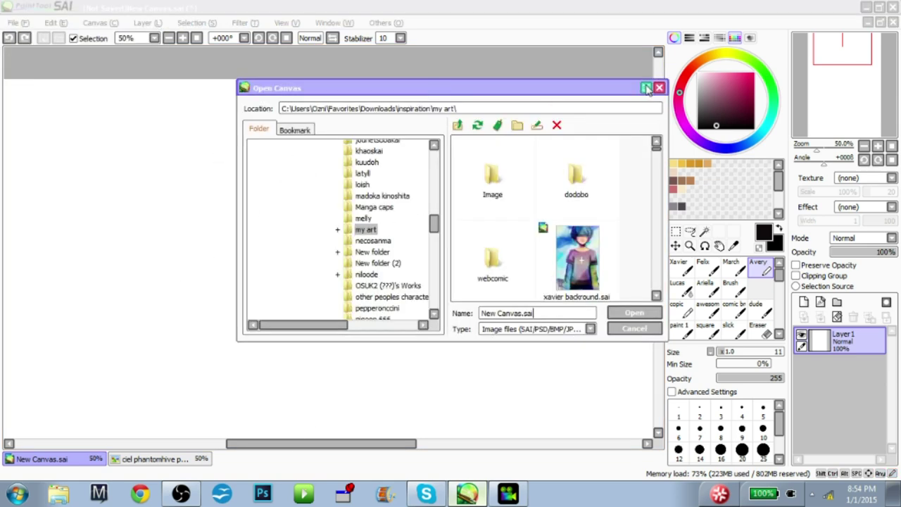
left_click(647, 88)
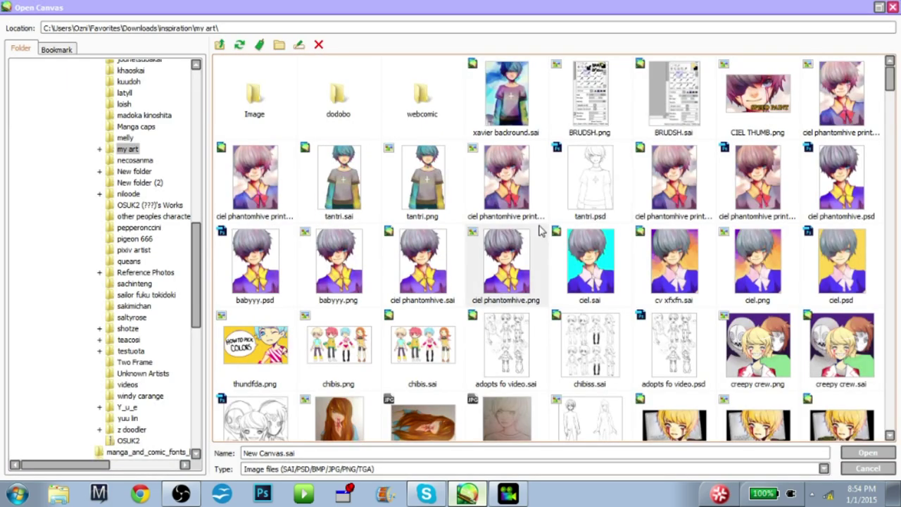
scroll(524, 259, "down", 4)
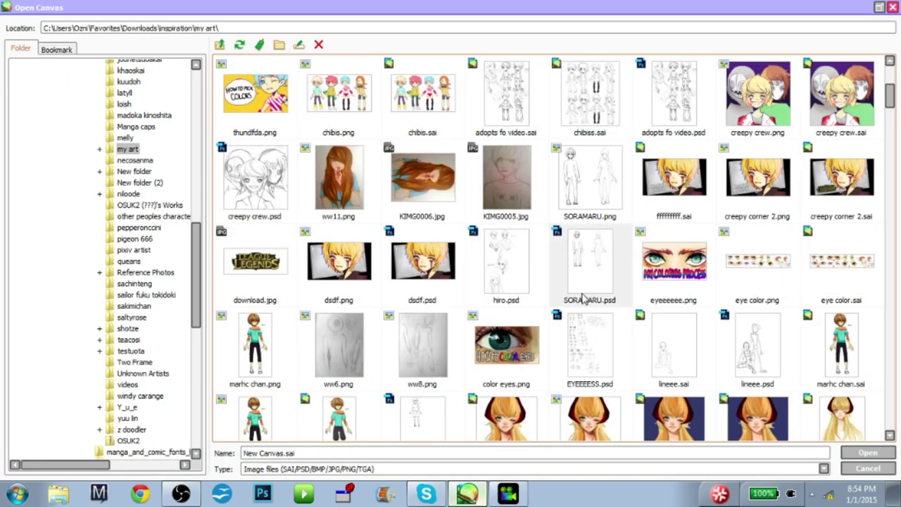
scroll(533, 276, "down", 5)
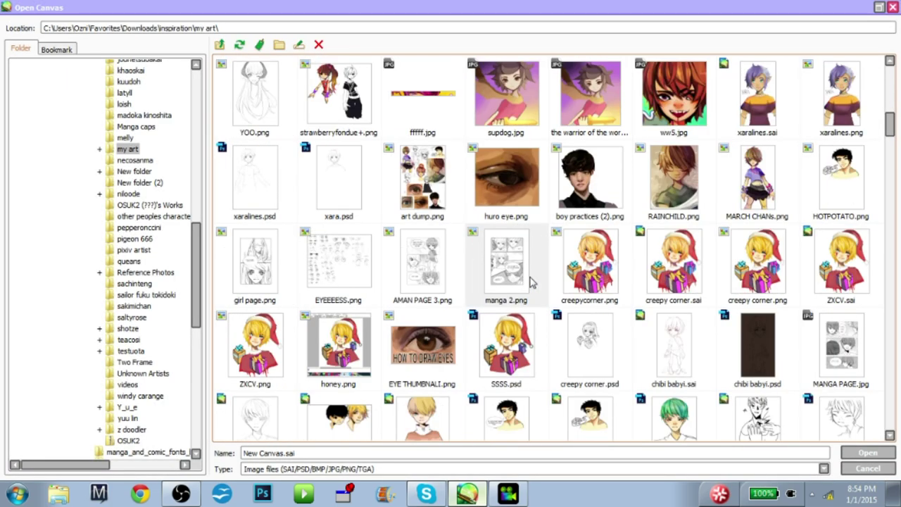
scroll(533, 282, "down", 2)
scroll(533, 282, "up", 2)
scroll(528, 284, "down", 2)
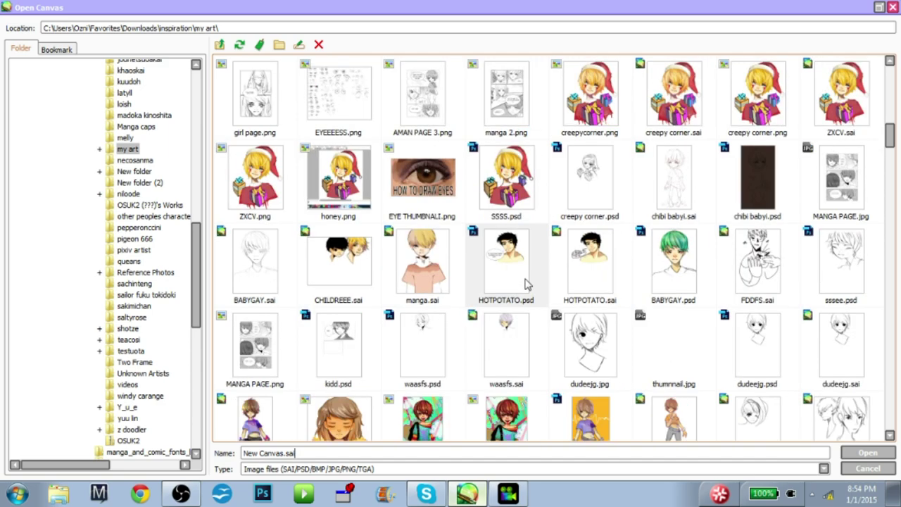
scroll(592, 273, "down", 5)
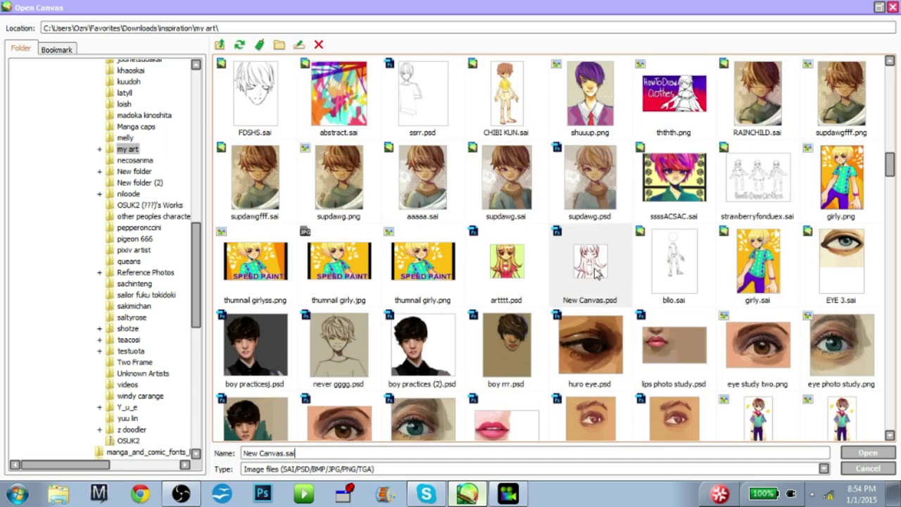
scroll(599, 273, "down", 7)
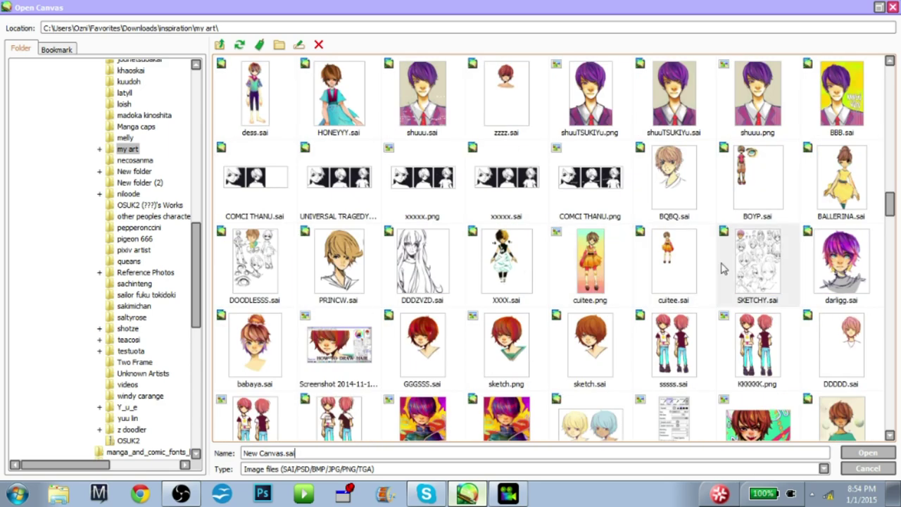
double_click(757, 263)
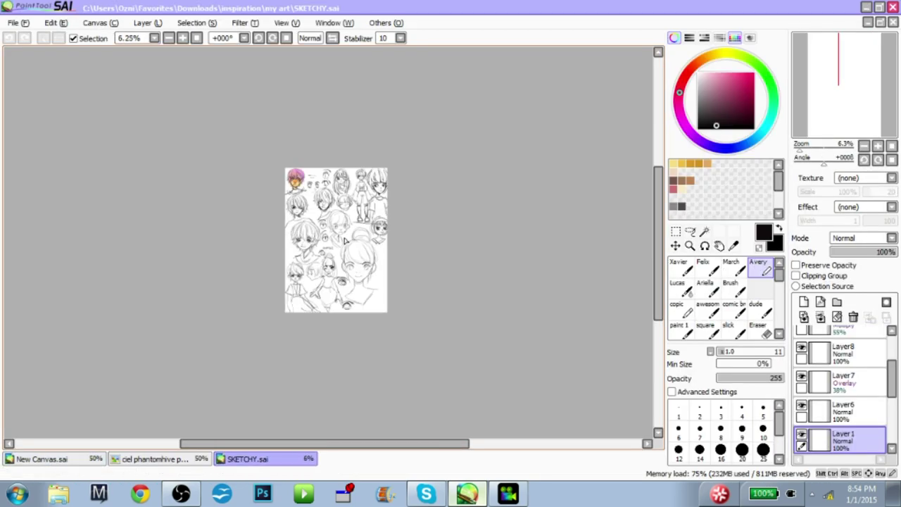
Examine the line quality of the character sketches up close, and close SKETCHY.sai.
scroll(355, 232, "up", 8)
mouse_move(445, 113)
left_mouse_down()
mouse_move(387, 486)
mouse_move(368, 275)
left_mouse_up()
left_click_drag(123, 317, 469, 222)
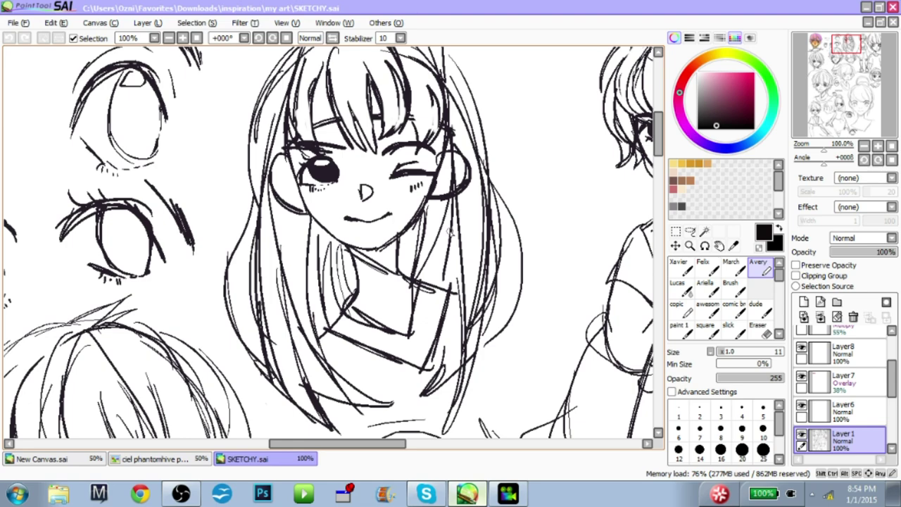
scroll(450, 229, "down", 3)
left_click_drag(503, 274, 405, 196)
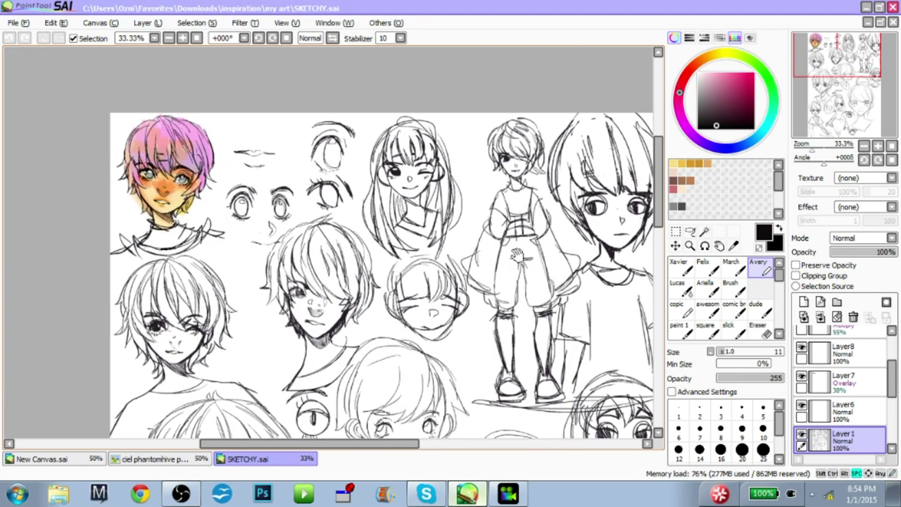
left_click_drag(522, 242, 511, 222)
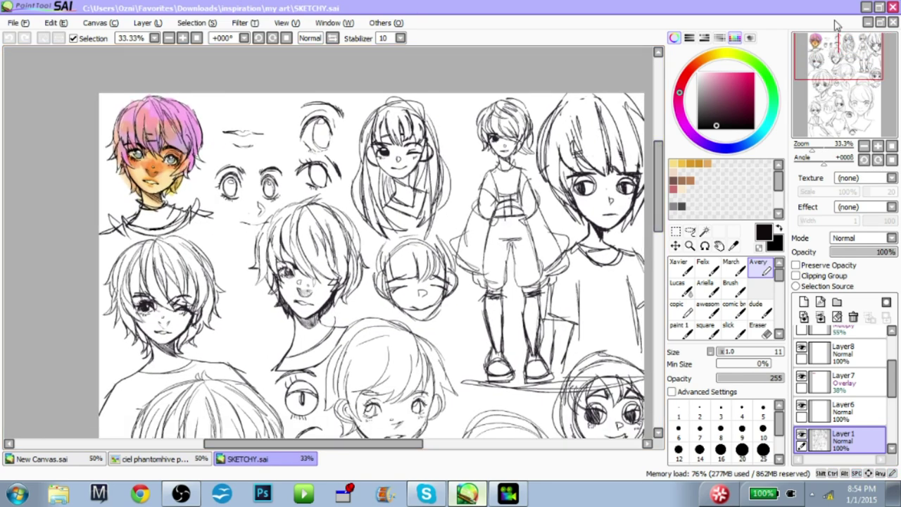
left_click(893, 23)
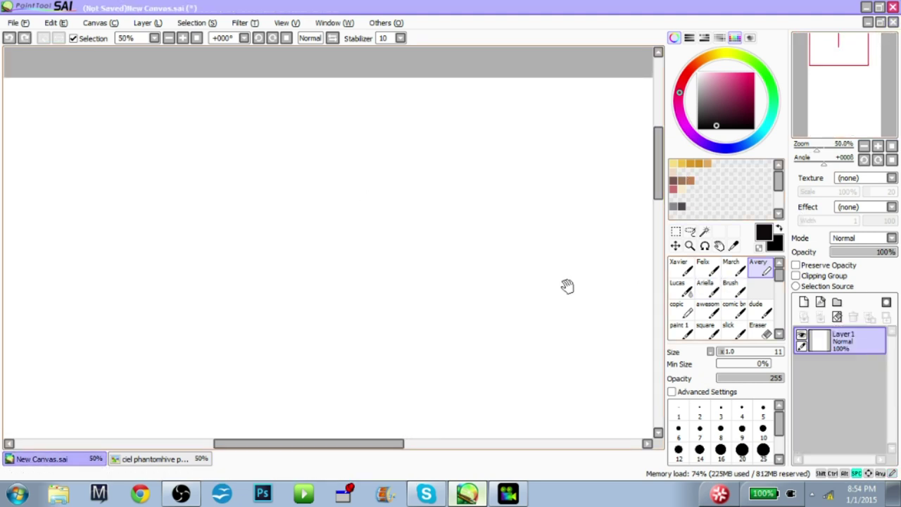
Select the Lucas brush and enlarge the area showing its blending, dilution and persistence settings.
left_click(678, 286)
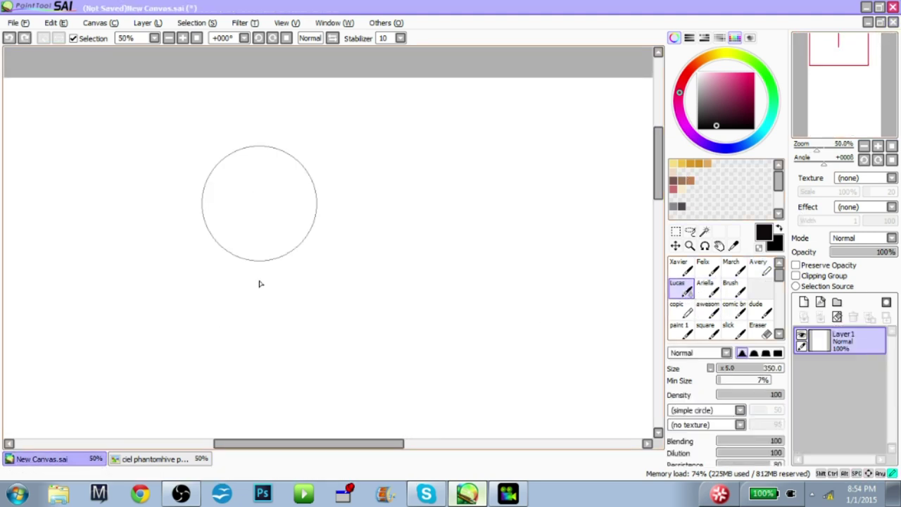
left_click(285, 211)
mouse_move(497, 274)
left_mouse_down()
mouse_move(467, 235)
mouse_move(494, 284)
left_mouse_up()
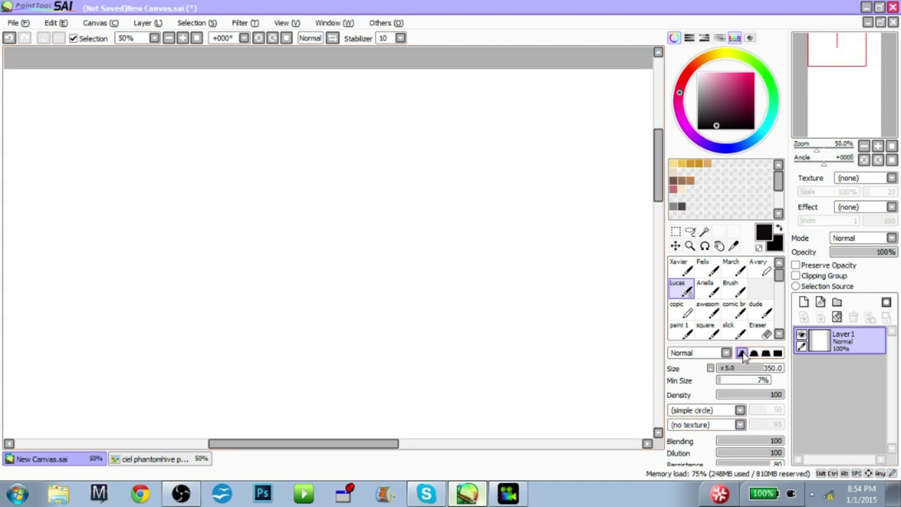
left_click_drag(745, 344, 745, 282)
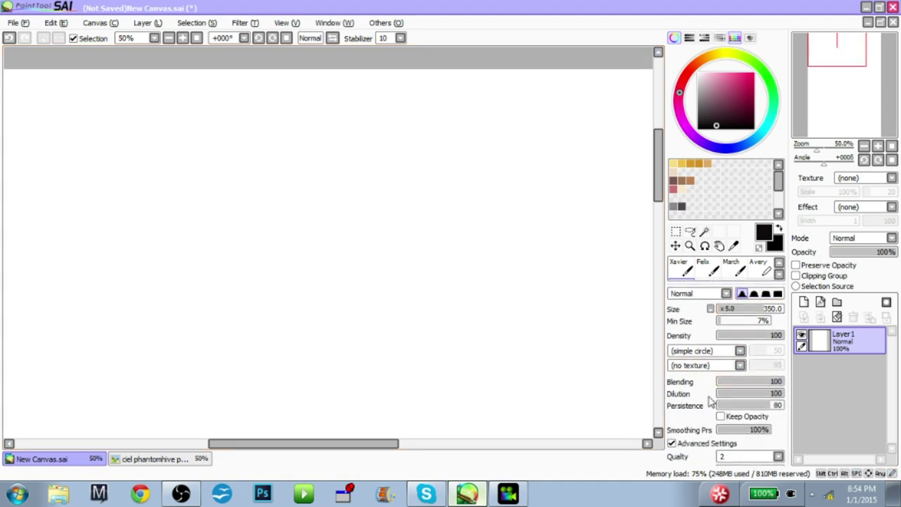
With the Felix brush, undo a black test blob, and paint a light cyan blob with a light orange one overlapping it.
left_click(703, 267)
mouse_move(493, 262)
left_mouse_down()
mouse_move(479, 221)
mouse_move(390, 298)
mouse_move(455, 256)
mouse_move(376, 307)
mouse_move(433, 216)
mouse_move(384, 240)
left_mouse_up()
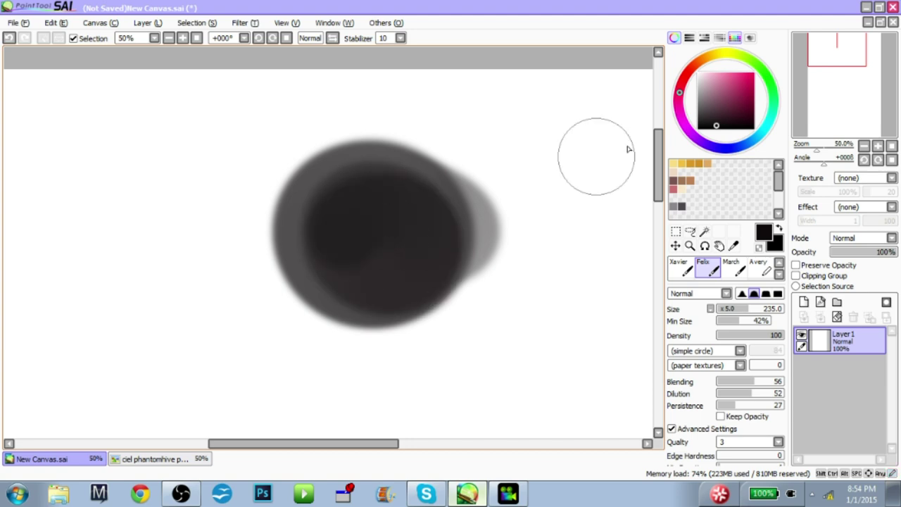
key("ctrl+z")
left_click(770, 128)
mouse_move(459, 194)
left_mouse_down()
mouse_move(355, 240)
mouse_move(356, 211)
left_mouse_up()
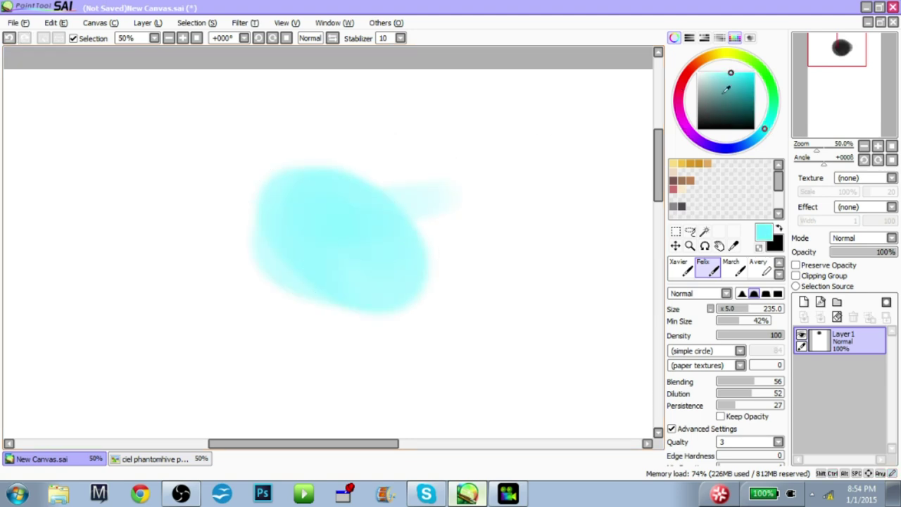
left_click(710, 56)
mouse_move(436, 141)
left_mouse_down()
mouse_move(449, 227)
mouse_move(433, 180)
mouse_move(401, 204)
left_mouse_up()
Blend the border between the orange and cyan blobs with the Lucas brush, and clear the layer.
left_click_drag(742, 278, 740, 318)
left_click(677, 289)
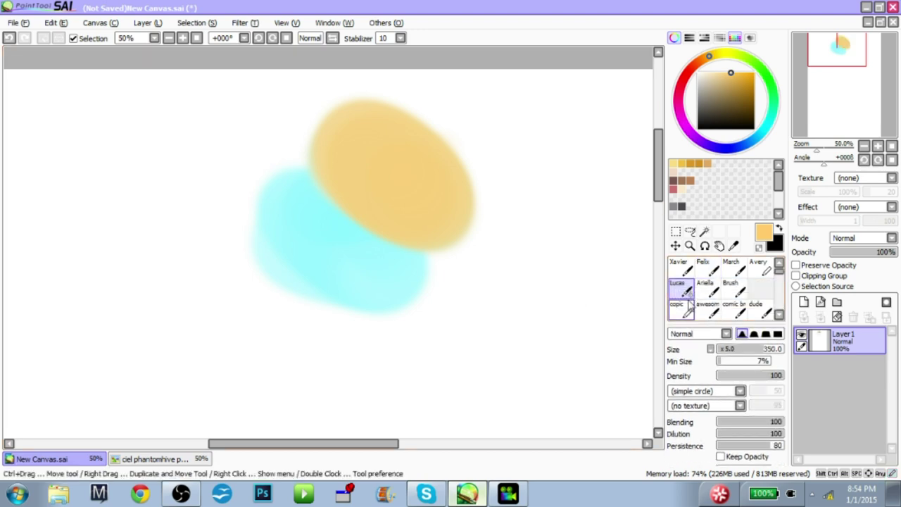
mouse_move(325, 192)
left_mouse_down()
mouse_move(268, 155)
mouse_move(485, 291)
left_mouse_up()
key("space")
mouse_move(537, 276)
left_mouse_down()
mouse_move(523, 258)
mouse_move(525, 274)
left_mouse_up()
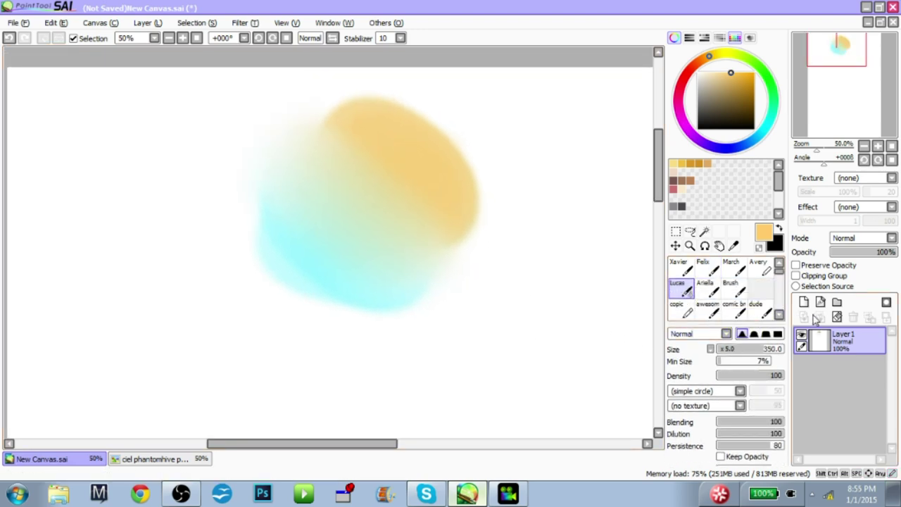
left_click(837, 317)
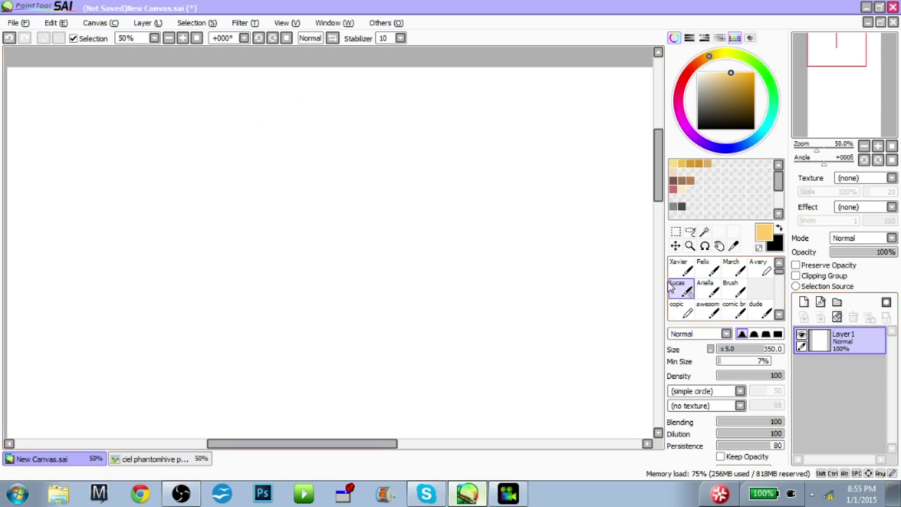
Undo a trial stroke, and paint a coral red diagonal blob with a light orange blob overlapping its edge.
key("space")
left_click_drag(521, 293, 535, 302)
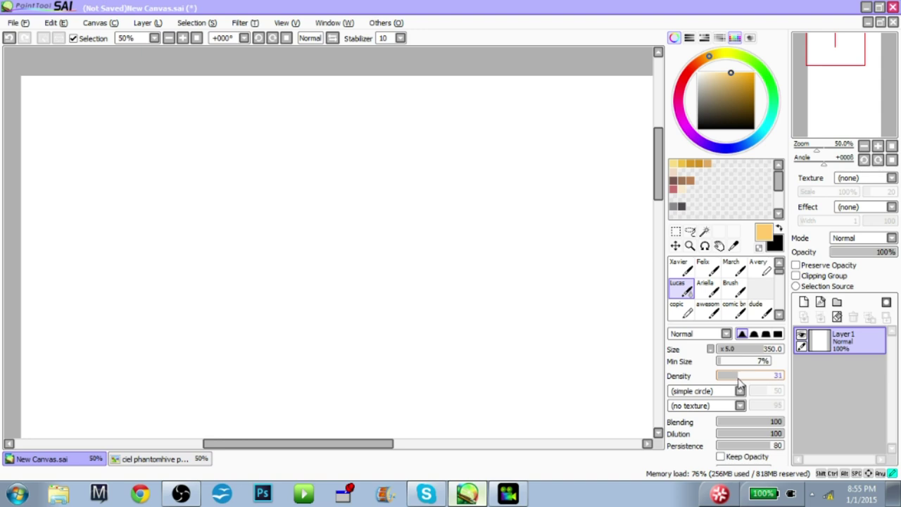
left_click(704, 266)
left_click(690, 71)
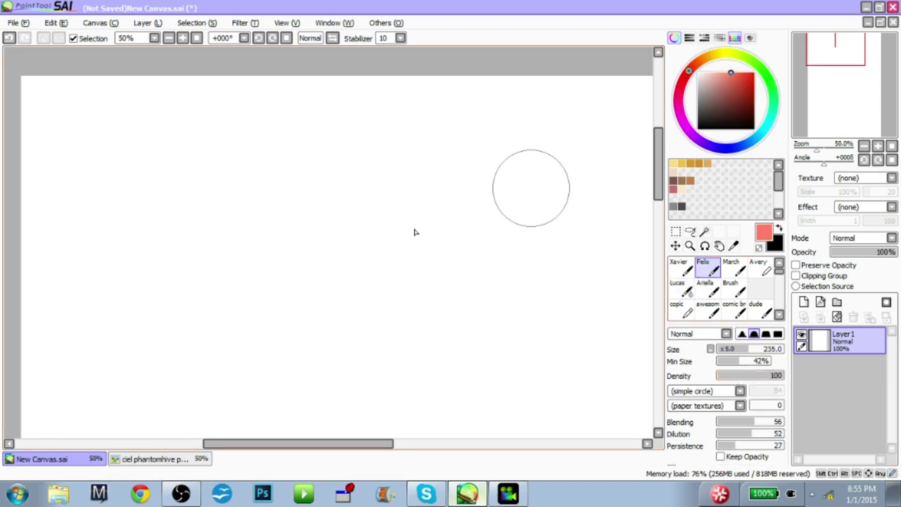
left_click_drag(320, 215, 404, 293)
key("ctrl+z")
left_click(679, 268)
mouse_move(281, 180)
left_mouse_down()
mouse_move(321, 225)
mouse_move(286, 184)
mouse_move(364, 225)
mouse_move(401, 258)
left_mouse_up()
left_click(708, 59)
Set the Lucas brush to size 270, blend across the red and orange border at density 100, and undo it.
left_click(678, 287)
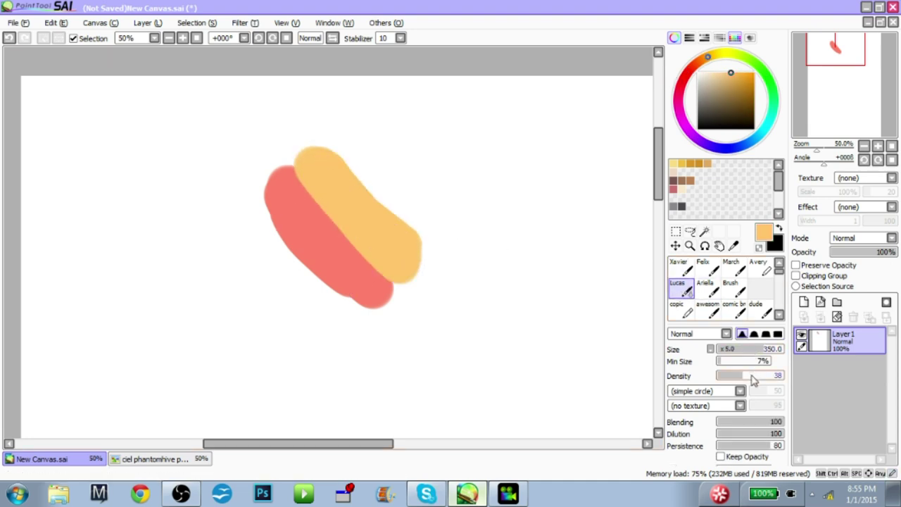
left_click(751, 349)
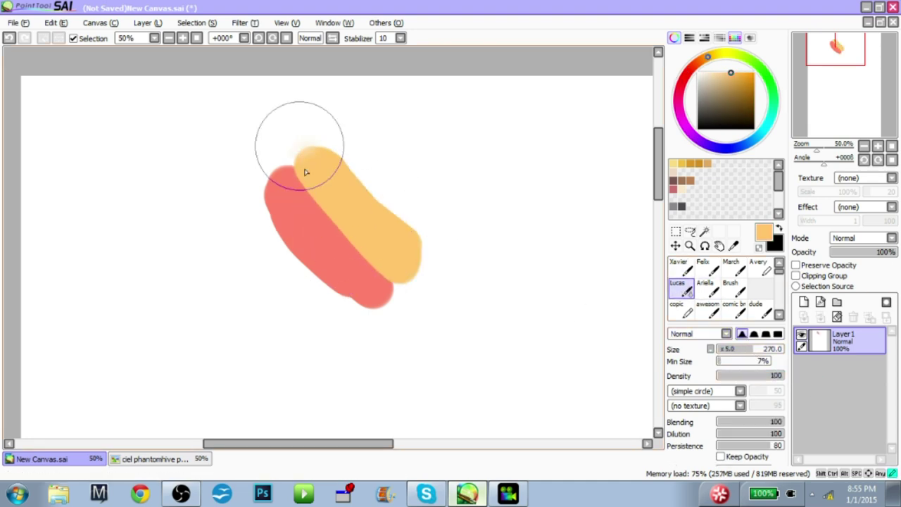
left_click_drag(301, 157, 429, 310)
key("ctrl+z")
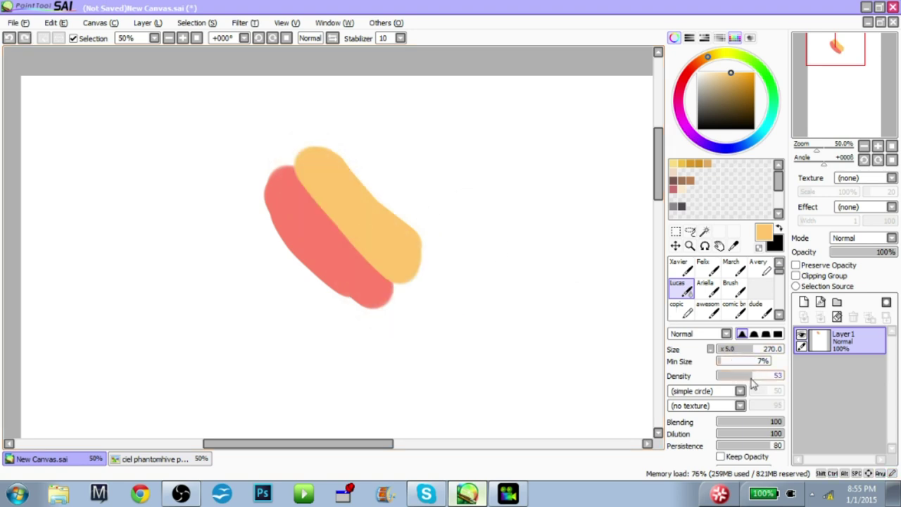
Blend the red and orange border with the Lucas brush at density 50, and undo all the painting.
left_click_drag(306, 179, 423, 309)
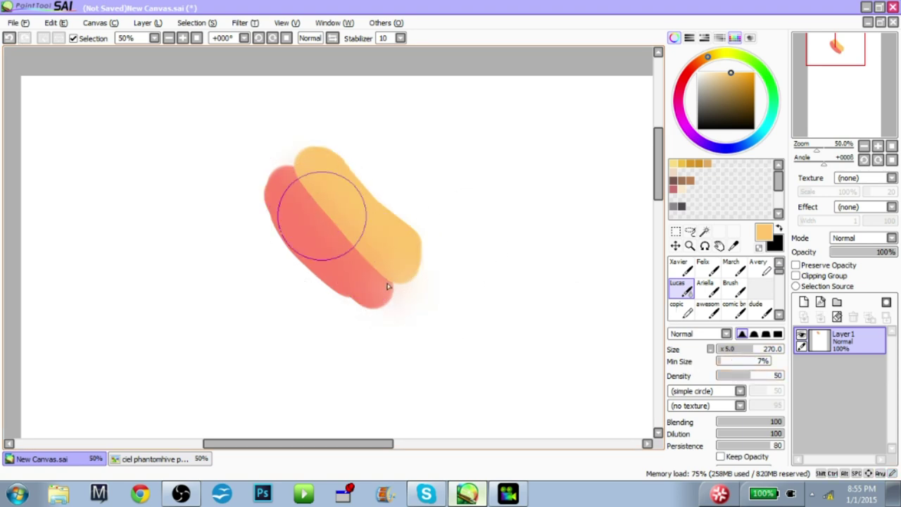
key("ctrl+z")
key("ctrl+z")
key("ctrl+z")
Set the Lucas brush's density to 100.
key("space")
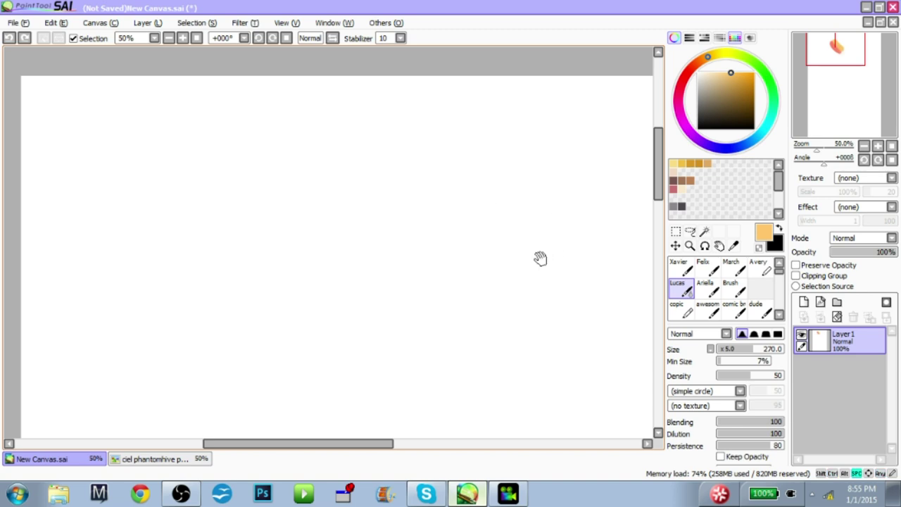
mouse_move(539, 246)
left_mouse_down()
mouse_move(508, 185)
mouse_move(514, 234)
left_mouse_up()
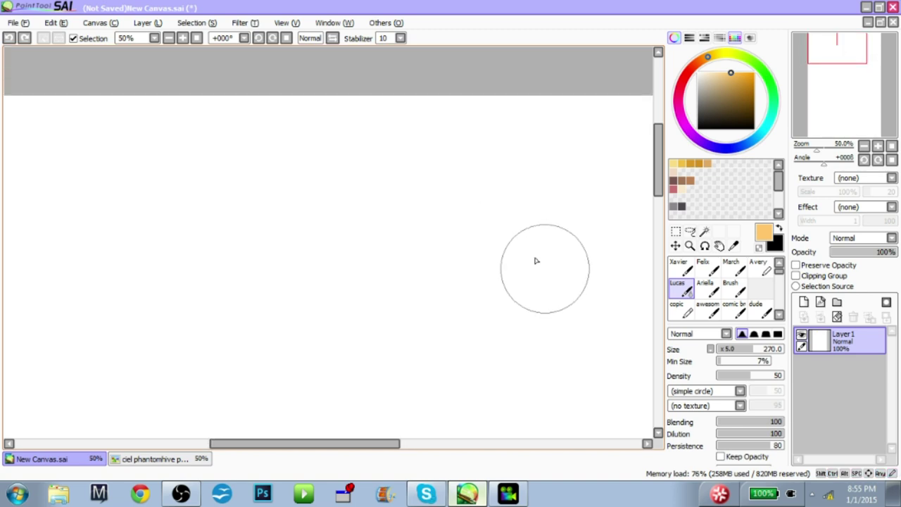
key("space")
mouse_move(395, 267)
left_mouse_down()
mouse_move(469, 282)
mouse_move(437, 256)
left_mouse_up()
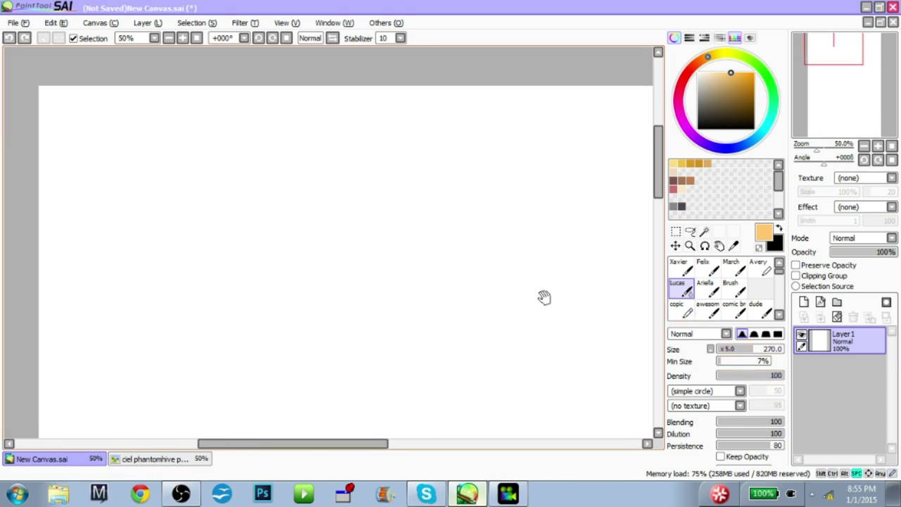
Select the Ariella brush, paint and undo a test stroke, and enlarge the area showing its settings.
left_click(704, 293)
key("space")
left_click_drag(415, 199, 413, 203)
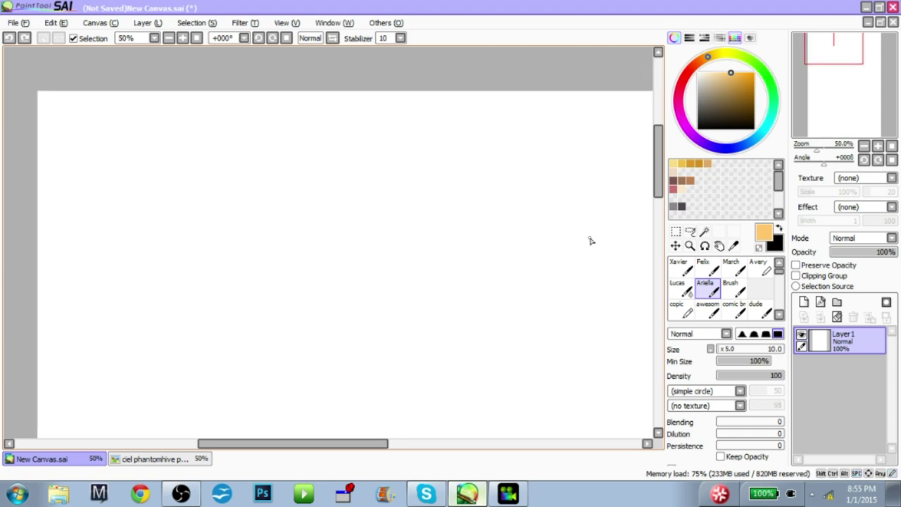
left_click_drag(328, 137, 362, 351)
key("ctrl+z")
left_click_drag(469, 221, 462, 210)
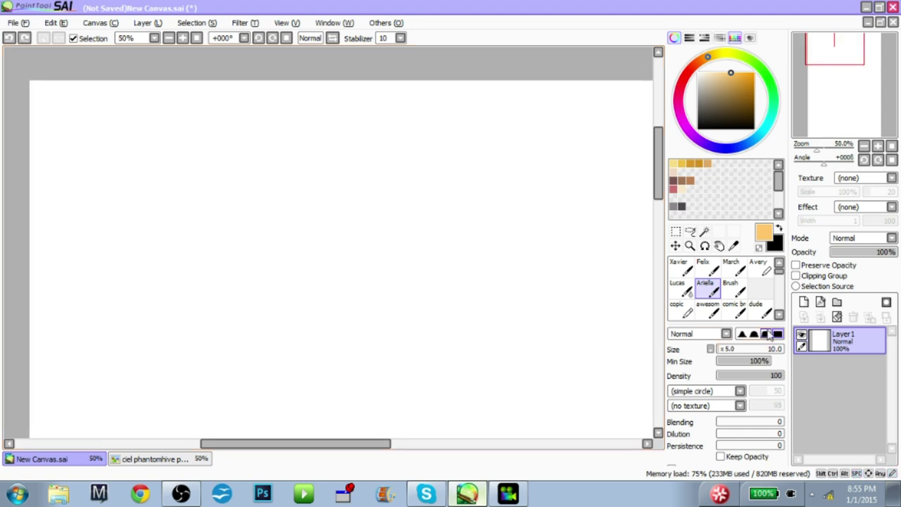
scroll(751, 337, "down", 2)
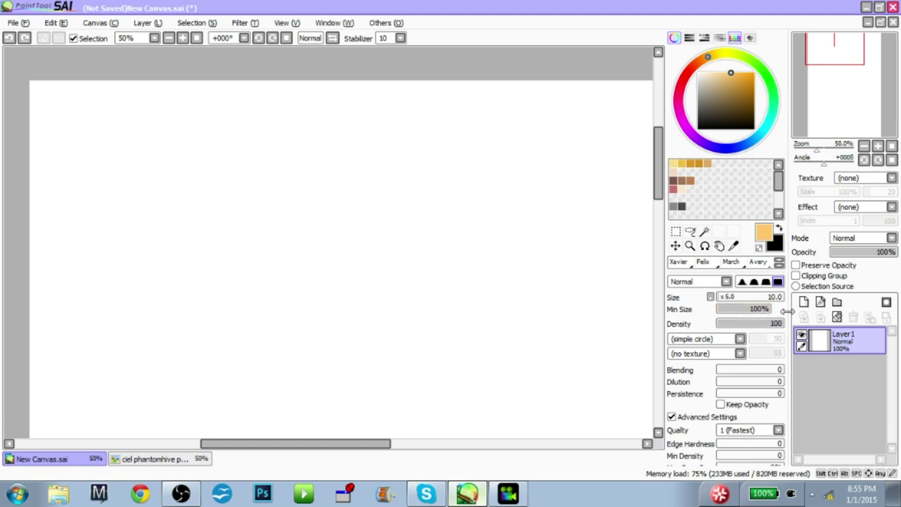
Paint and undo Ariella test strokes, including a tapered curve at size 85 with the minimum size at 0%.
left_click_drag(366, 109, 363, 345)
key("ctrl+z")
key("ctrl+z")
key("ctrl+z")
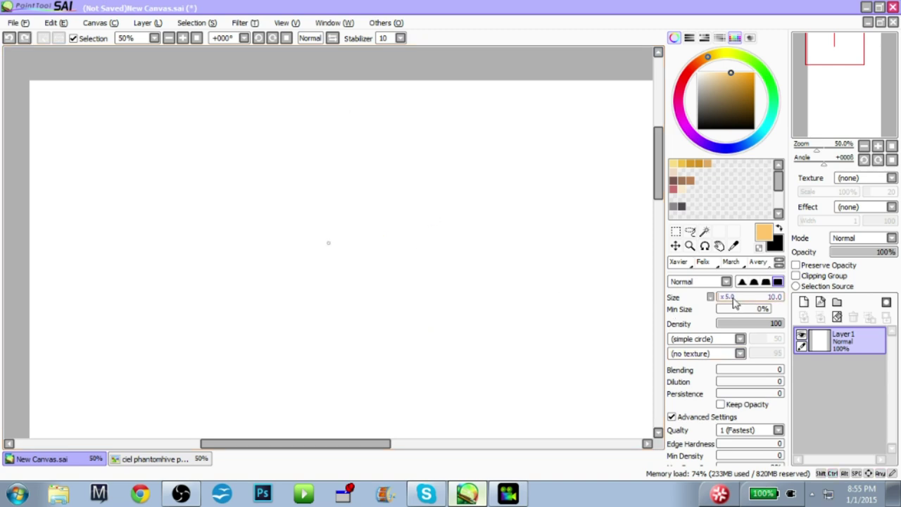
left_click_drag(312, 107, 451, 372)
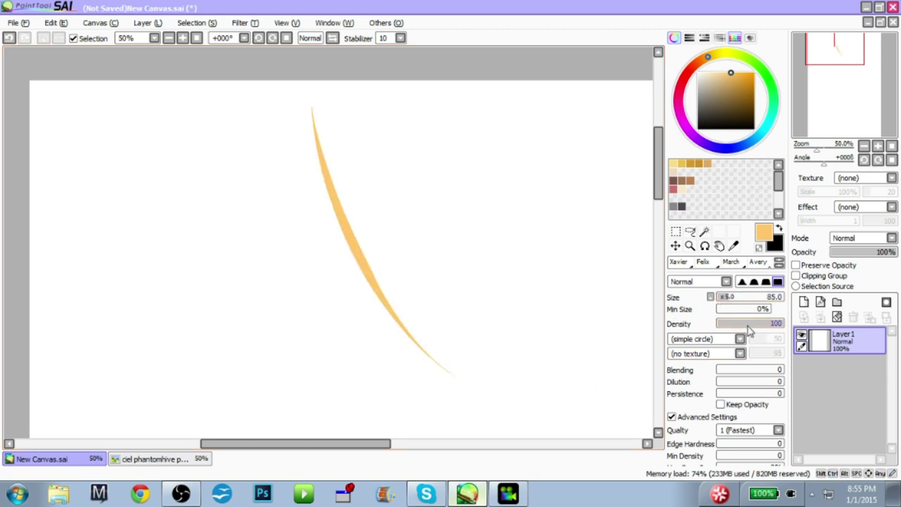
key("ctrl+z")
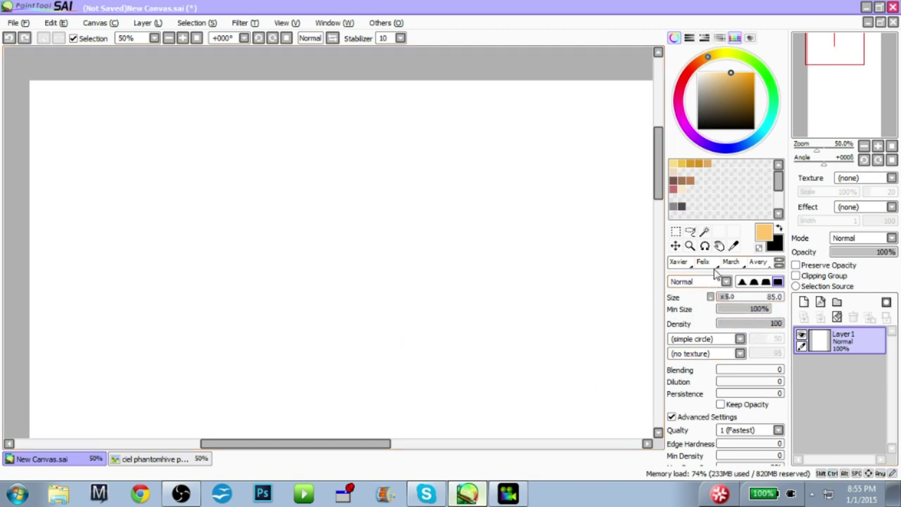
Set the Ariella brush to size 40 with 100% minimum size, and paint and undo a test stroke.
left_click_drag(718, 269, 718, 301)
left_click_drag(352, 171, 402, 348)
key("ctrl+z")
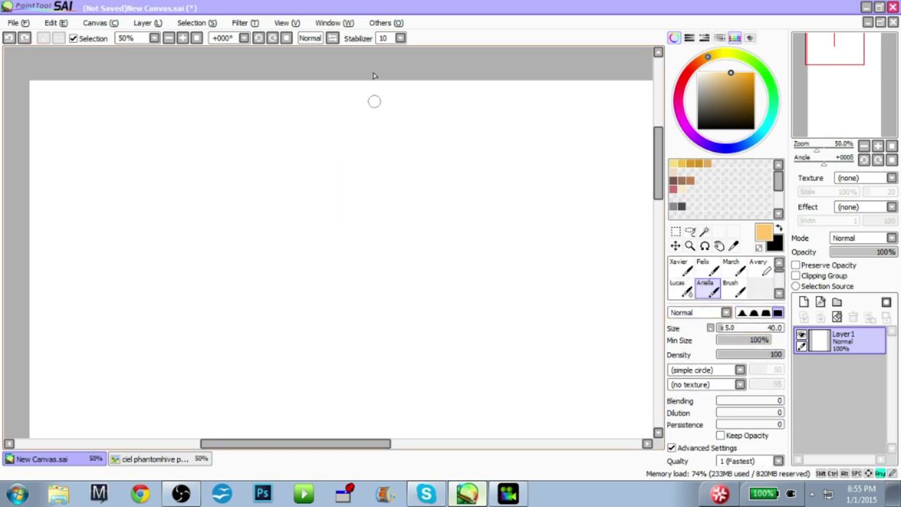
Set the Stabilizer to 0, and paint and undo test strokes with the Ariella brush.
left_click(399, 39)
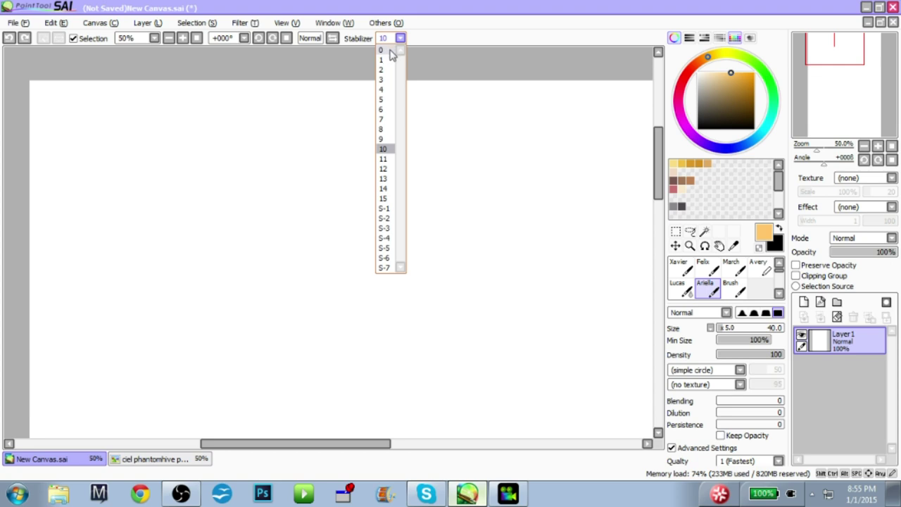
left_click(390, 51)
left_click_drag(326, 150, 336, 303)
key("ctrl+z")
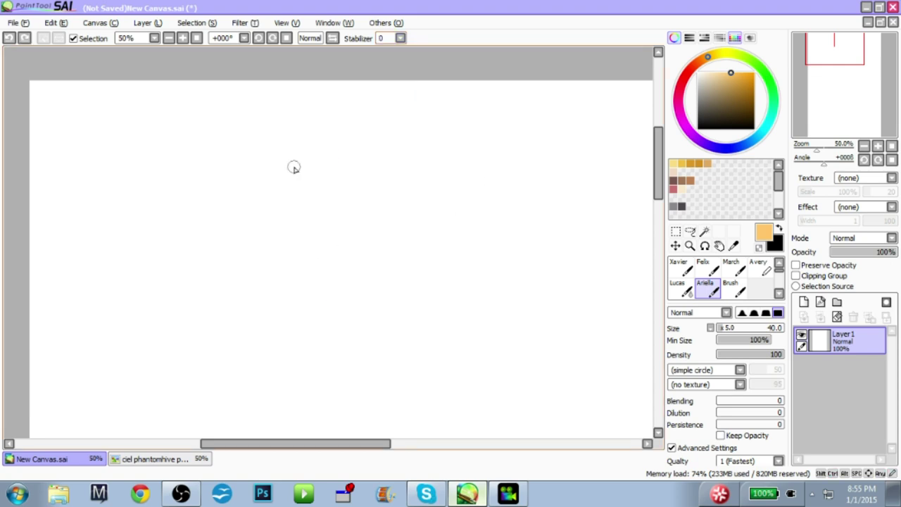
left_click_drag(301, 158, 315, 318)
key("ctrl+z")
Set the Stabilizer to 10, and paint and undo Ariella strokes for comparison.
left_click(399, 38)
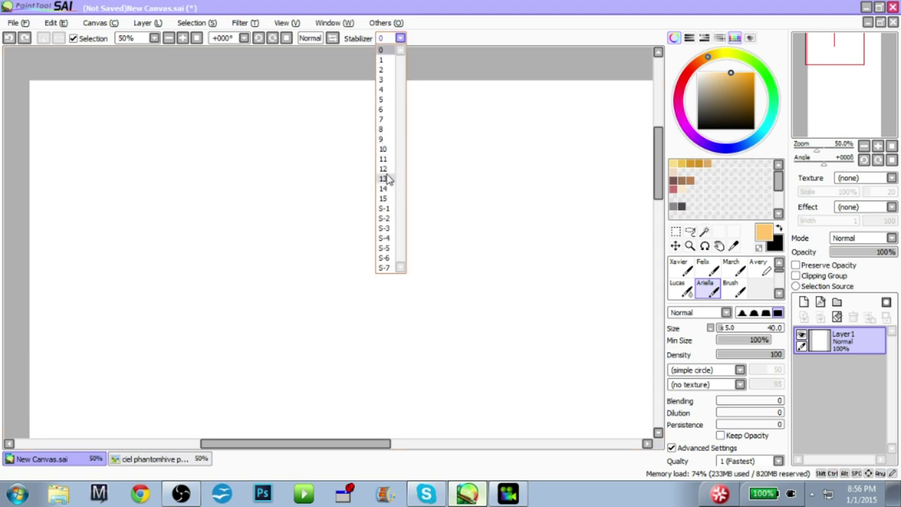
left_click(383, 149)
left_click_drag(286, 126, 342, 415)
mouse_move(313, 153)
left_mouse_down()
mouse_move(324, 283)
mouse_move(395, 262)
left_mouse_up()
key("ctrl+z")
key("ctrl+z")
key("ctrl+z")
Set the Stabilizer to 0 and hand-letter an M with the Ariella brush.
left_click(399, 38)
left_click(387, 51)
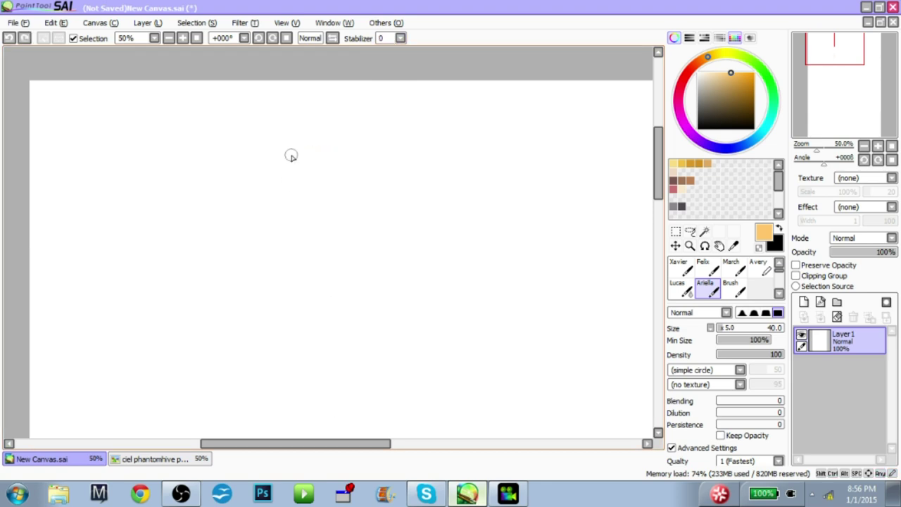
mouse_move(292, 155)
left_mouse_down()
mouse_move(352, 177)
mouse_move(380, 267)
left_mouse_up()
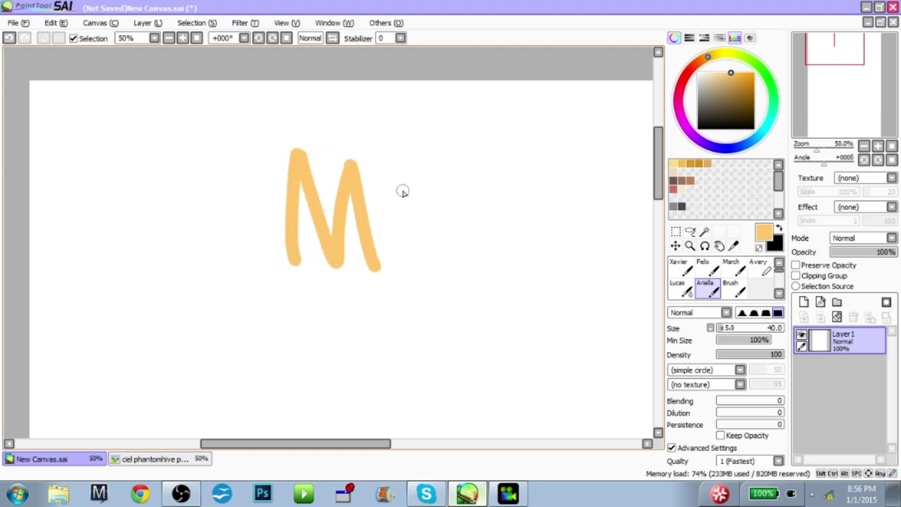
Set the Stabilizer to 10 and hand-letter MY beside the first M.
left_click(400, 38)
left_click(392, 158)
mouse_move(400, 165)
left_mouse_down()
mouse_move(401, 276)
mouse_move(456, 153)
mouse_move(488, 272)
left_mouse_up()
left_click_drag(481, 157, 506, 209)
mouse_move(515, 165)
left_mouse_down()
mouse_move(503, 297)
mouse_move(504, 288)
left_mouse_up()
left_click_drag(425, 251, 398, 252)
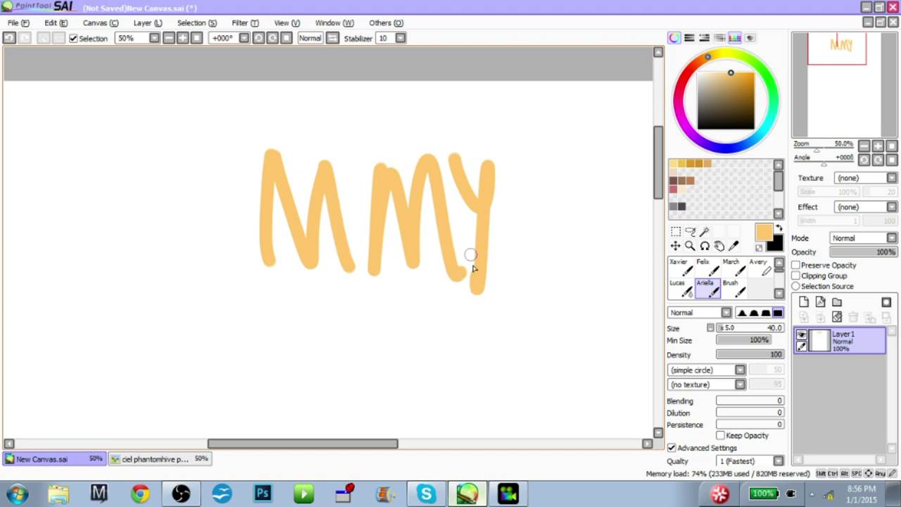
Undo all the hand-lettered strokes.
key("ctrl+z")
key("ctrl+z")
key("ctrl+z")
key("ctrl+z")
key("ctrl+z")
key("ctrl+z")
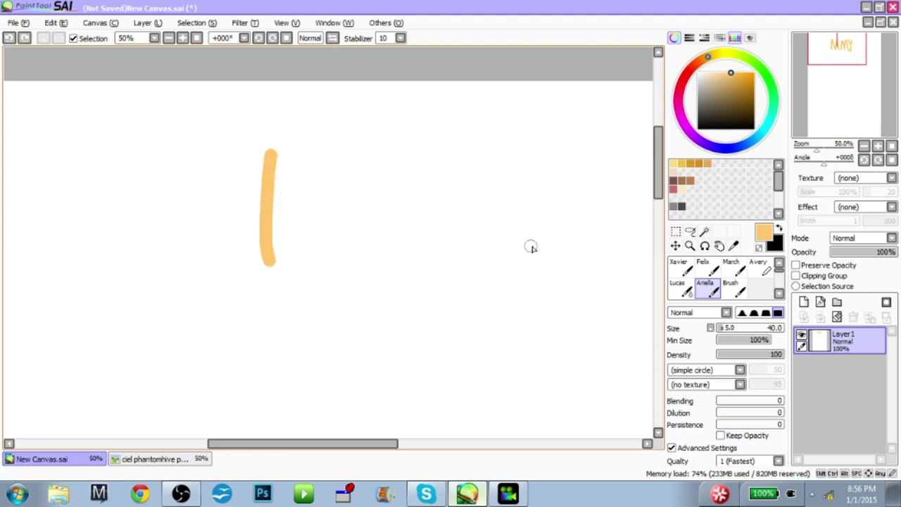
Paint a test stroke across the canvas with the custom brush named Brush, and undo it.
left_click(734, 291)
mouse_move(564, 227)
left_mouse_down()
mouse_move(225, 284)
mouse_move(219, 374)
left_mouse_up()
key("ctrl+z")
Add a new layer, select a wide rectangle near the top of the canvas, and fill it with light blue.
left_click(704, 275)
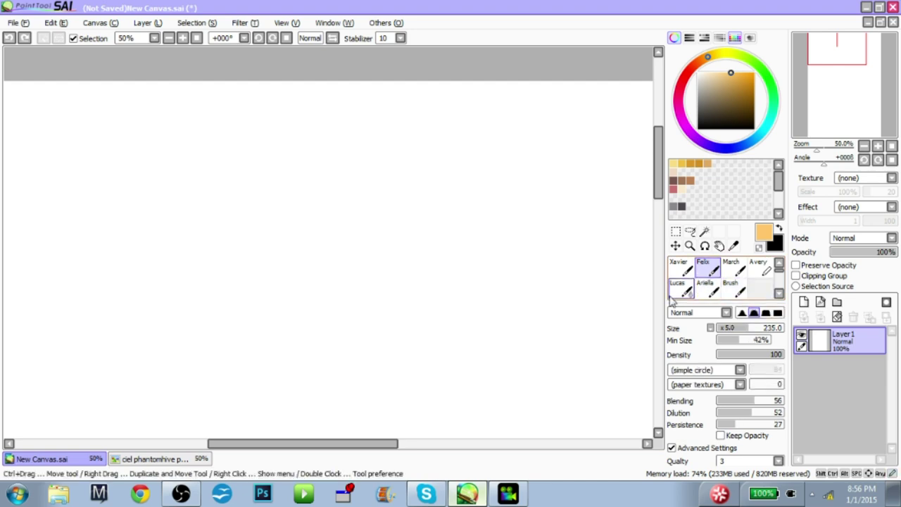
left_click(805, 301)
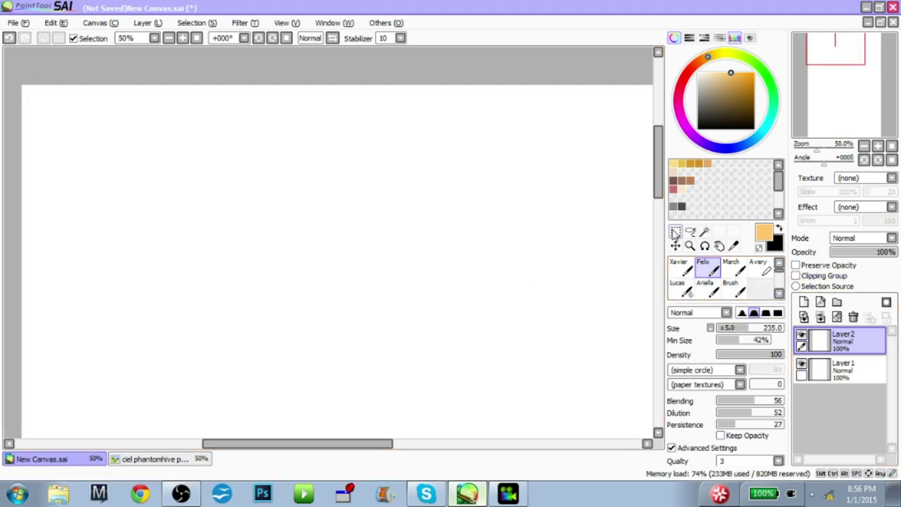
left_click(704, 231)
left_click(676, 231)
left_click_drag(195, 144, 530, 334)
key("g")
left_click(733, 148)
left_click(423, 244)
Select a second rectangle of similar size below the blue one, fill it with yellow, and deselect it.
key("space")
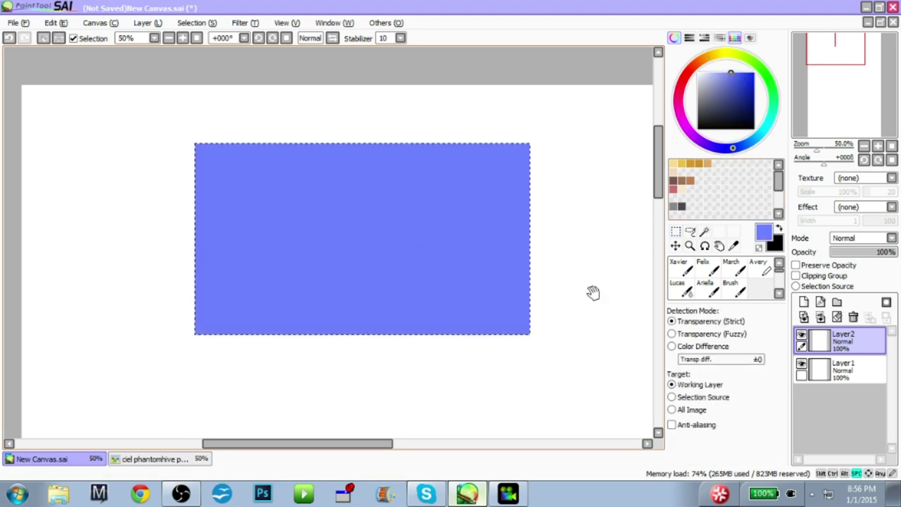
left_click_drag(594, 293, 604, 240)
left_click(676, 233)
left_click_drag(482, 300, 478, 131)
left_click_drag(206, 171, 536, 361)
key("g")
left_click(699, 62)
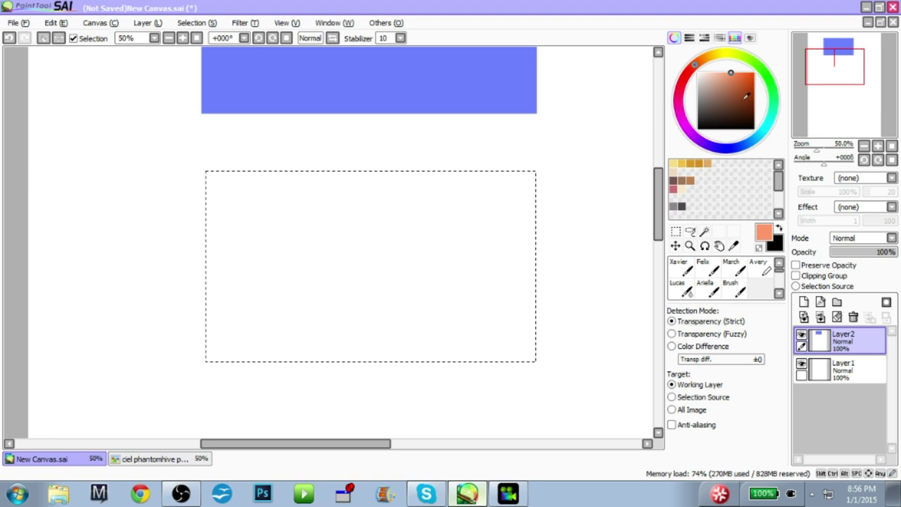
left_click(747, 73)
left_click_drag(706, 57, 717, 54)
left_click(428, 255)
left_click_drag(568, 142, 445, 240)
mouse_move(555, 221)
left_mouse_down()
mouse_move(499, 219)
mouse_move(453, 200)
left_mouse_up()
left_click(696, 234)
key("ctrl+d")
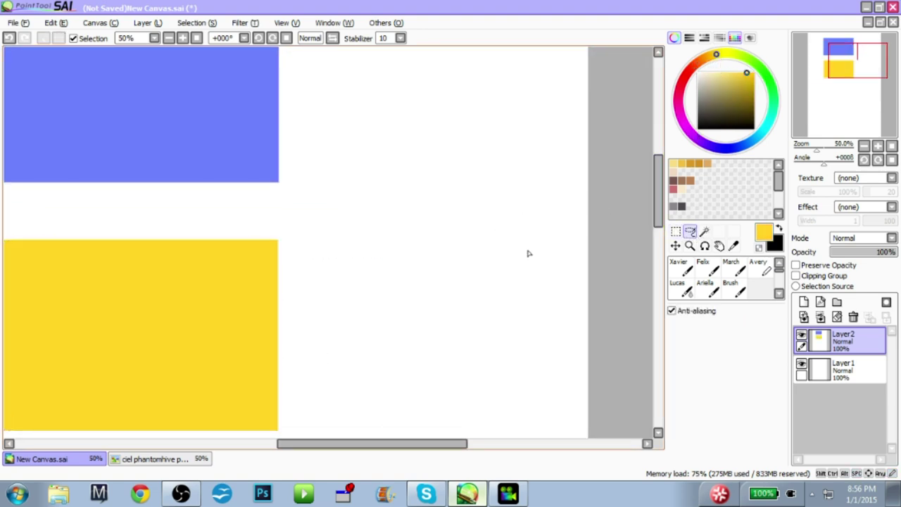
Paint and undo a test stroke with the Felix brush, and add a new layer above the rectangles.
mouse_move(205, 150)
left_mouse_down()
mouse_move(489, 249)
mouse_move(504, 266)
left_mouse_up()
left_click(708, 273)
mouse_move(363, 197)
left_mouse_down()
mouse_move(314, 177)
mouse_move(401, 211)
mouse_move(414, 241)
left_mouse_up()
key("ctrl+z")
left_click(804, 302)
left_click_drag(350, 244, 346, 217)
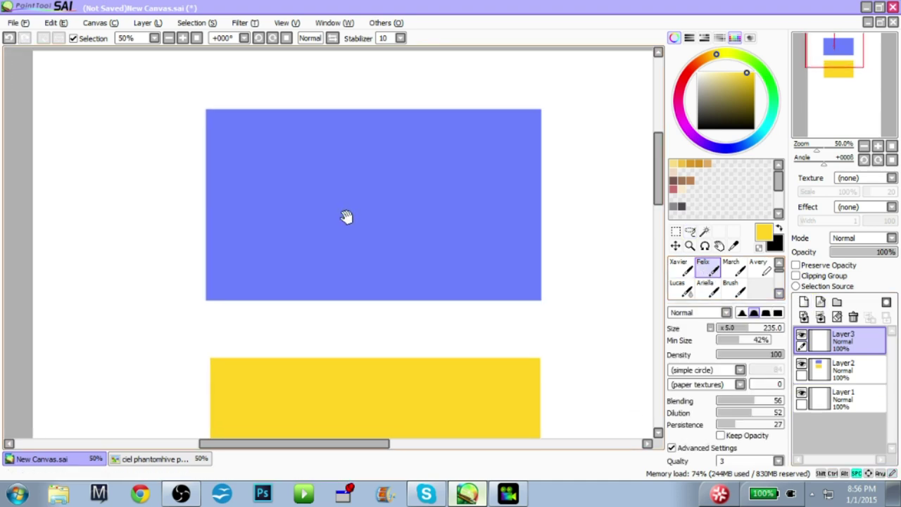
Paint and undo several yellow test strokes with the Felix brush over the blue rectangle.
mouse_move(267, 159)
left_mouse_down()
mouse_move(253, 213)
mouse_move(328, 141)
mouse_move(322, 240)
left_mouse_up()
key("ctrl+z")
mouse_move(253, 181)
left_mouse_down()
mouse_move(277, 256)
mouse_move(287, 226)
left_mouse_up()
key("ctrl+z")
left_click_drag(511, 168, 371, 161)
left_click_drag(484, 127, 491, 208)
key("ctrl+z")
mouse_move(381, 188)
left_mouse_down()
mouse_move(415, 192)
mouse_move(442, 215)
left_mouse_up()
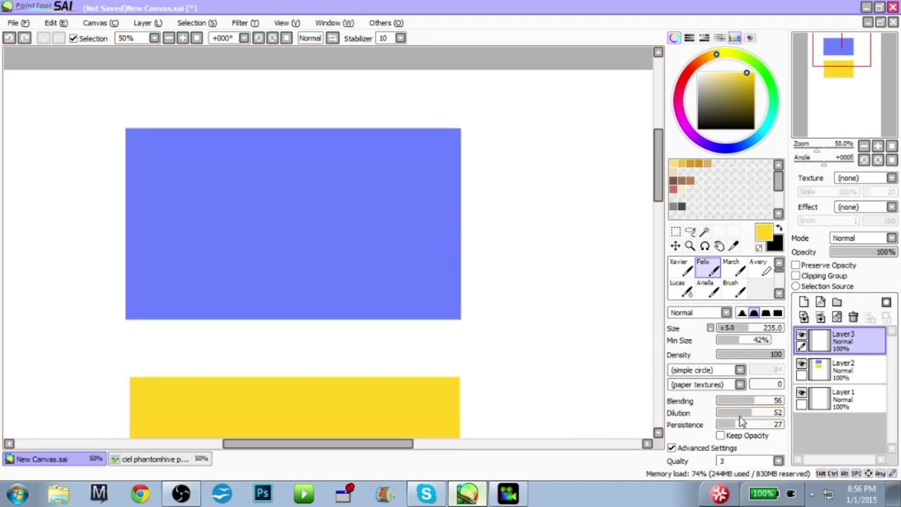
mouse_move(480, 248)
left_mouse_down()
mouse_move(469, 247)
mouse_move(533, 244)
left_mouse_up()
left_click_drag(231, 187, 234, 217)
key("ctrl+z")
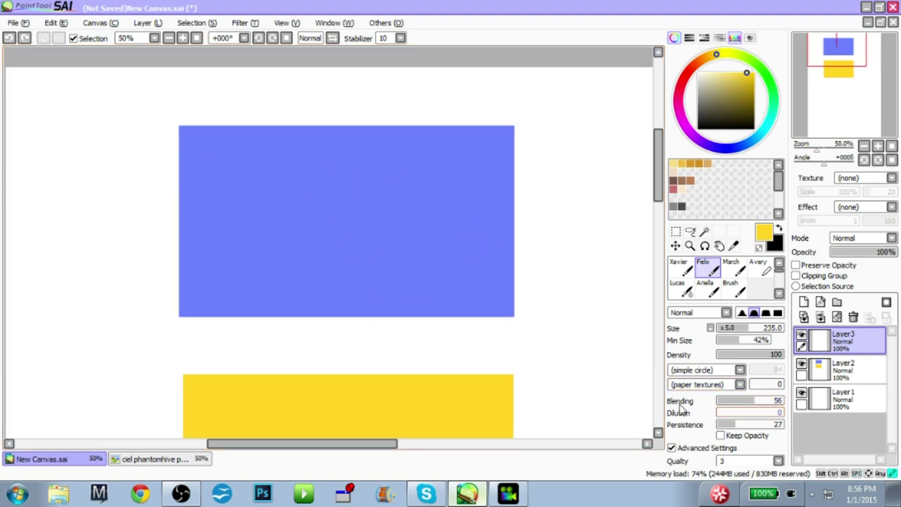
Paint two yellow Felix ovals side by side on the blue rectangle, the first at dilution 0, the second at 54.
left_click_drag(221, 188, 221, 191)
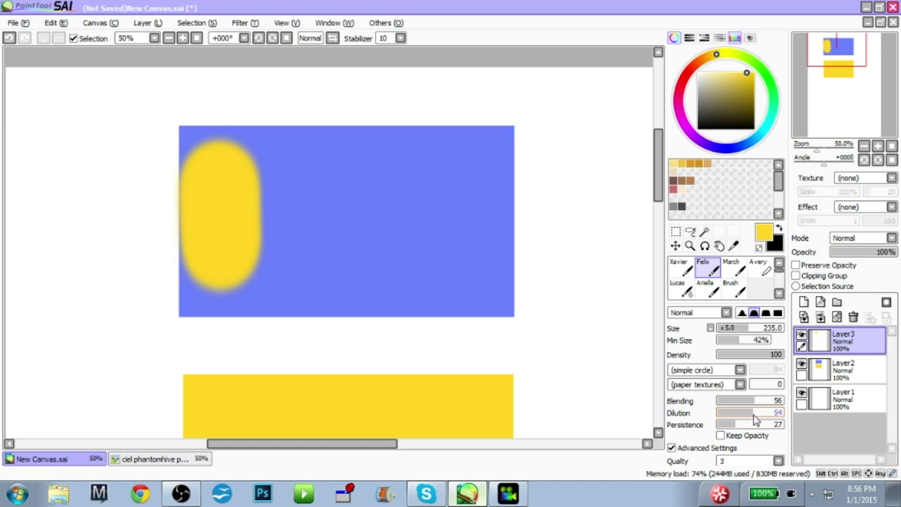
mouse_move(320, 169)
left_mouse_down()
mouse_move(312, 262)
mouse_move(322, 261)
mouse_move(344, 182)
mouse_move(370, 171)
left_mouse_up()
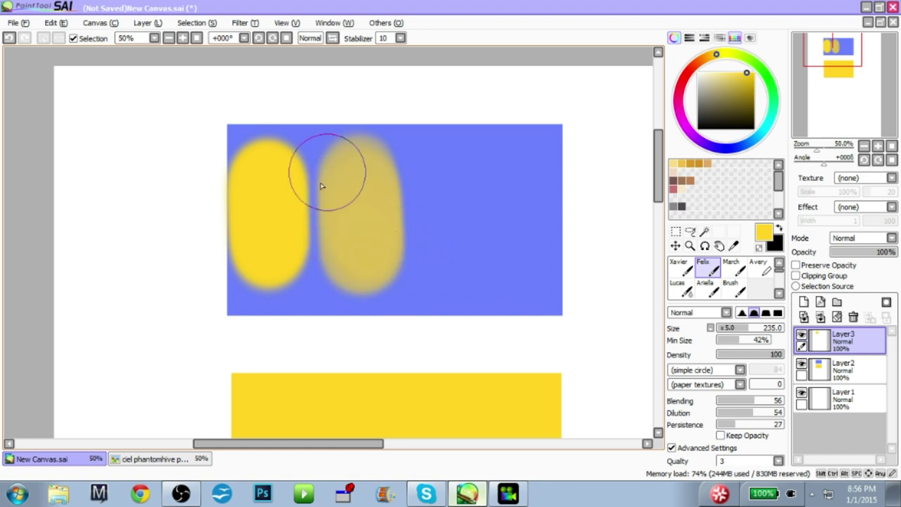
mouse_move(422, 212)
left_mouse_down()
mouse_move(415, 224)
mouse_move(434, 232)
left_mouse_up()
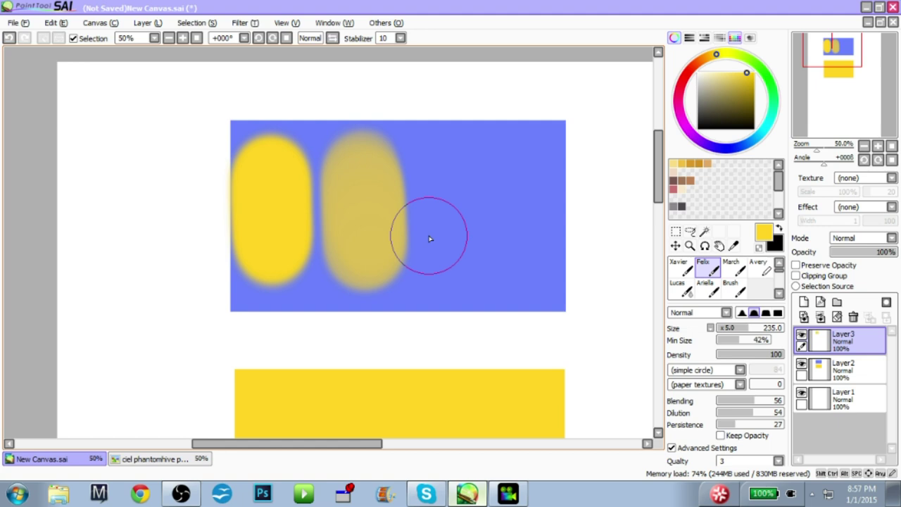
left_click_drag(424, 214, 411, 224)
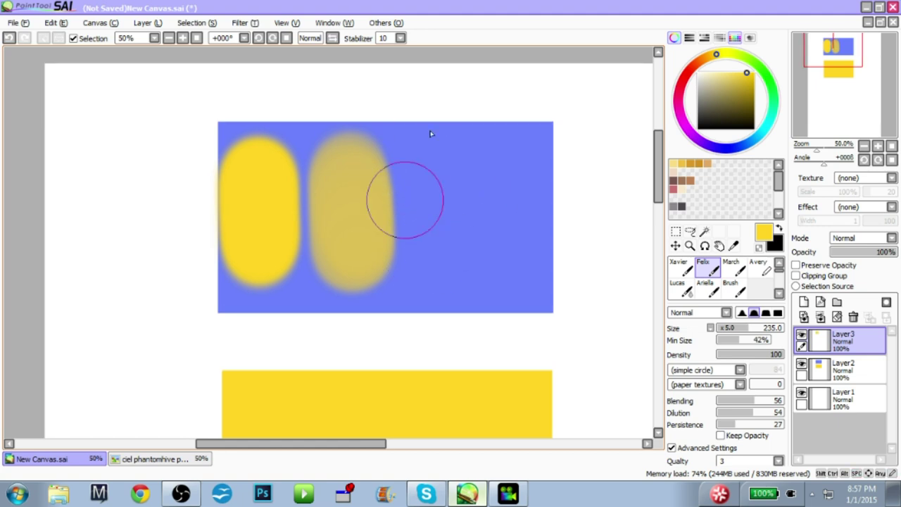
Paint and undo test strokes with the Felix brush on the blue rectangle at dilution 100 and 38.
left_click_drag(396, 175, 404, 199)
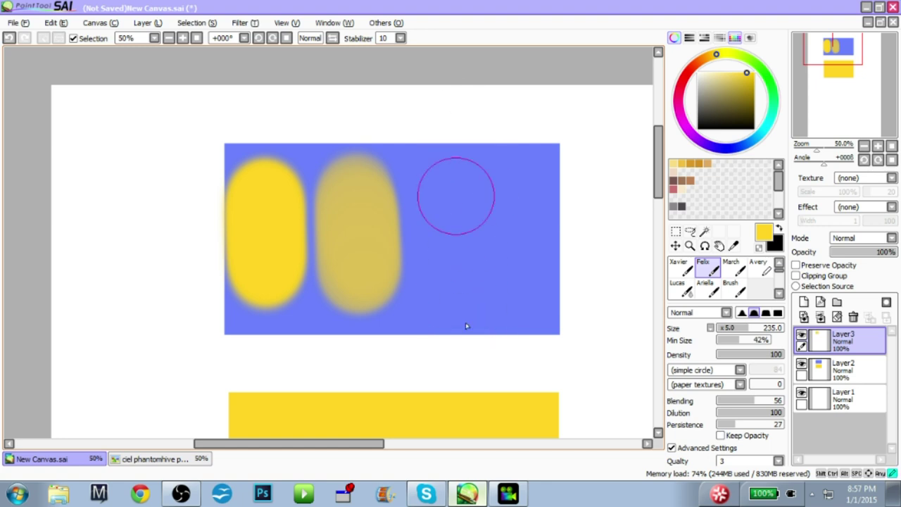
mouse_move(458, 184)
left_mouse_down()
mouse_move(448, 266)
mouse_move(468, 292)
left_mouse_up()
key("ctrl+z")
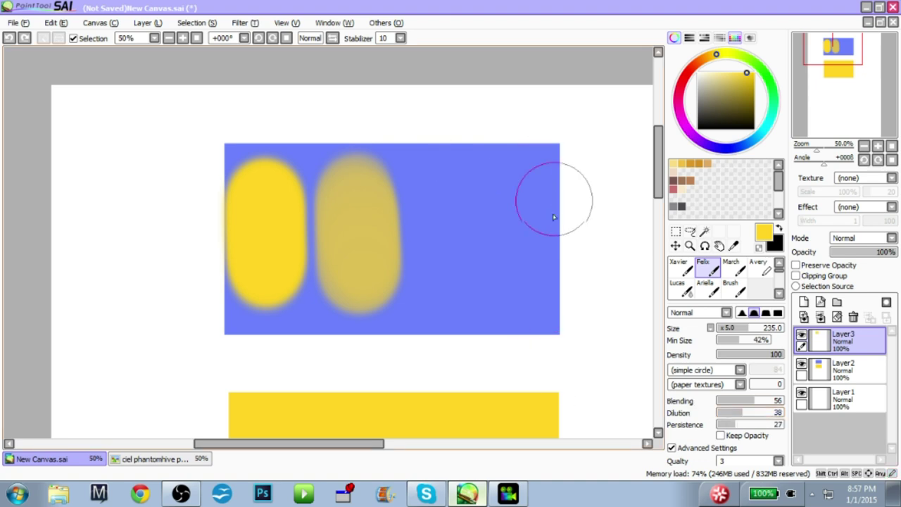
left_click_drag(456, 238, 401, 232)
mouse_move(384, 152)
left_mouse_down()
mouse_move(495, 311)
mouse_move(411, 219)
mouse_move(504, 310)
left_mouse_up()
key("ctrl+z")
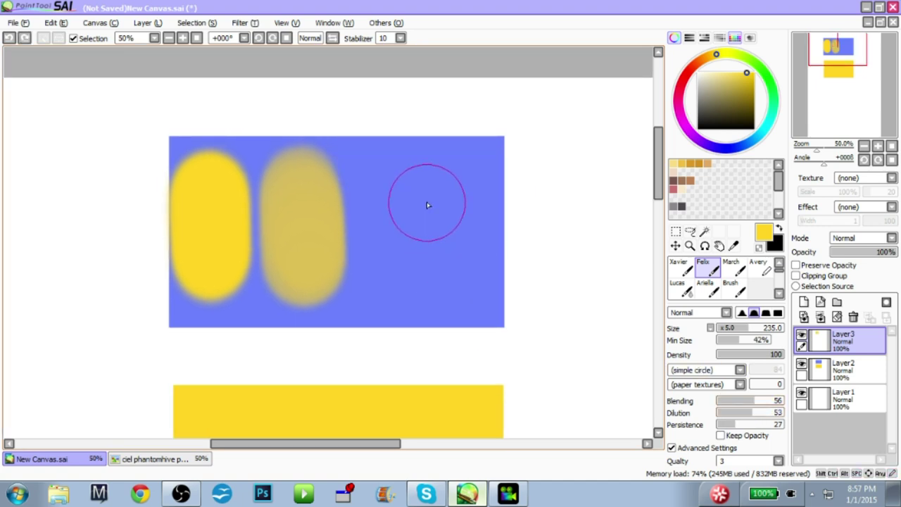
Paint a curved yellow Felix stroke across the blue rectangle at dilution 53, repeat it at dilution 0, and undo both.
left_click_drag(426, 204, 433, 191)
mouse_move(394, 79)
left_mouse_down()
mouse_move(414, 214)
mouse_move(487, 339)
left_mouse_up()
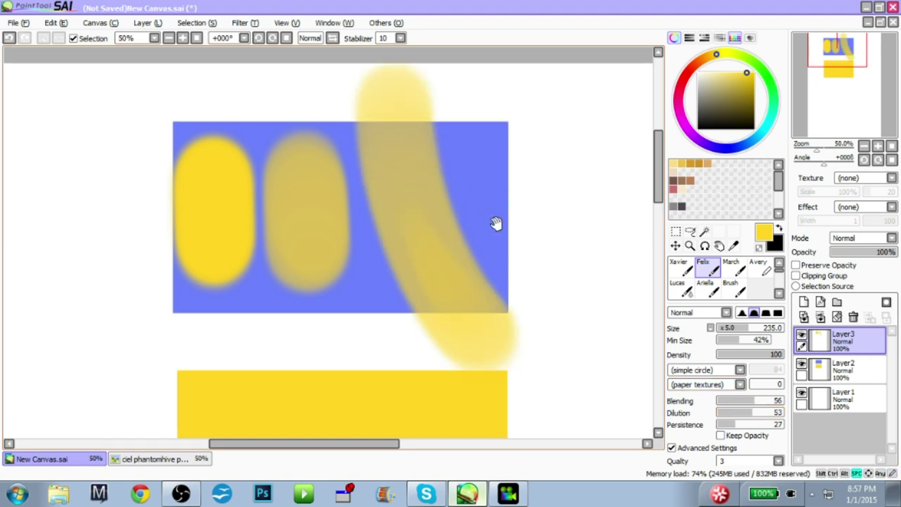
left_click_drag(496, 223, 510, 250)
key("ctrl+z")
left_click_drag(732, 413, 713, 413)
mouse_move(415, 165)
left_mouse_down()
mouse_move(401, 116)
mouse_move(538, 366)
left_mouse_up()
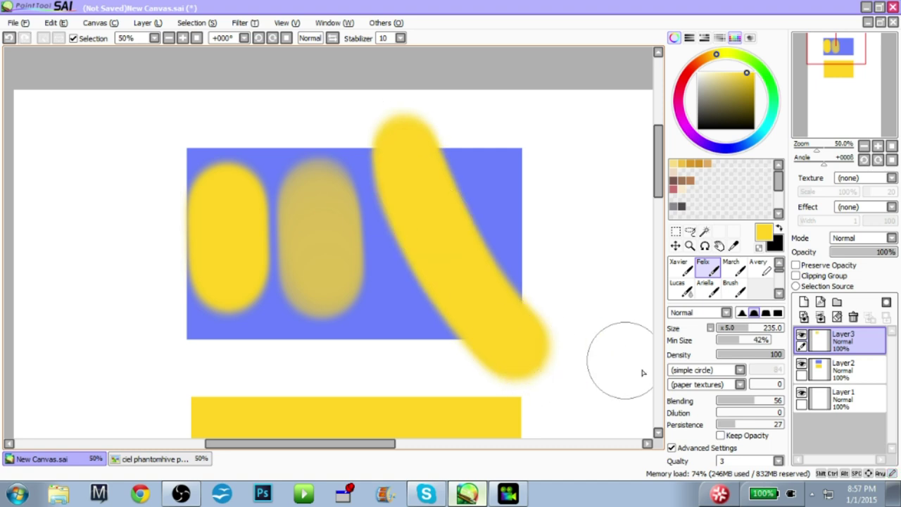
key("ctrl+z")
Paint thin Xavier strokes over the blue rectangle at dilution 0 and 48, and undo them along with the two yellow ovals.
left_click(681, 269)
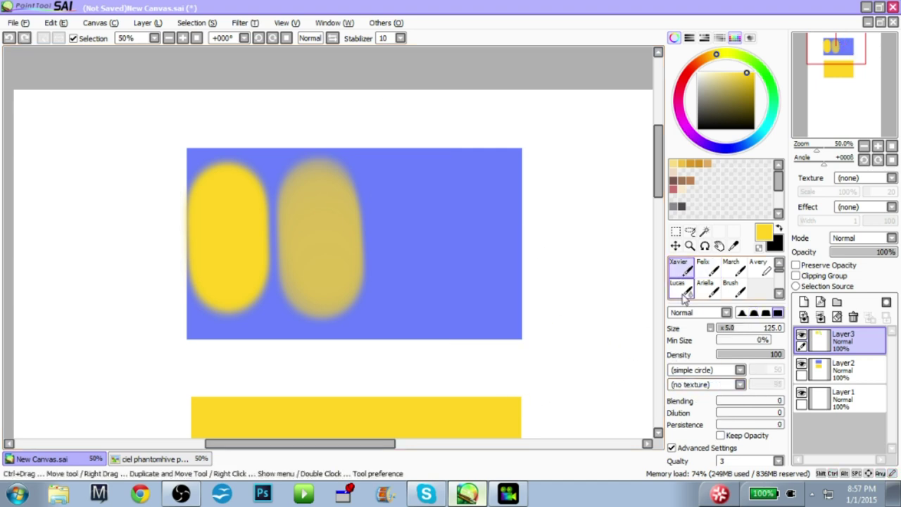
mouse_move(503, 295)
left_mouse_down()
mouse_move(498, 282)
mouse_move(515, 309)
left_mouse_up()
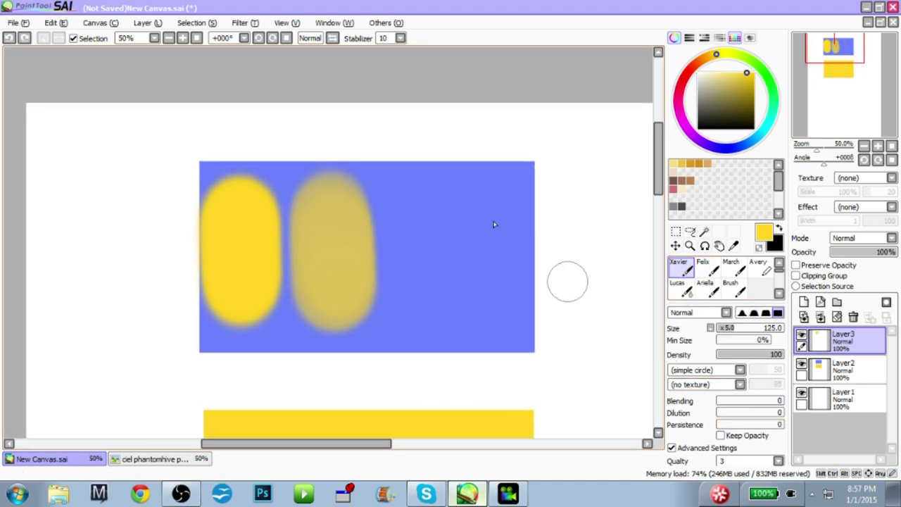
left_click_drag(416, 120, 535, 400)
key("ctrl+z")
left_click_drag(400, 121, 560, 398)
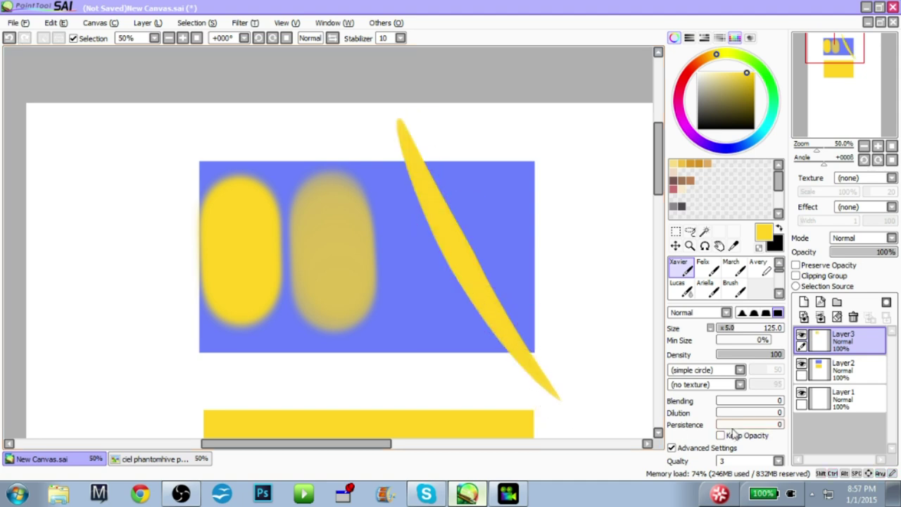
left_click_drag(457, 127, 576, 354)
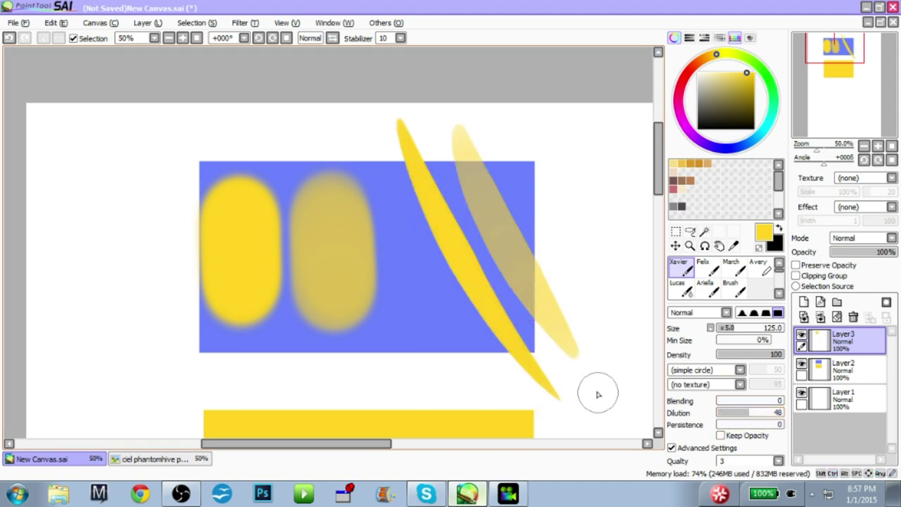
key("ctrl+z")
key("ctrl+z")
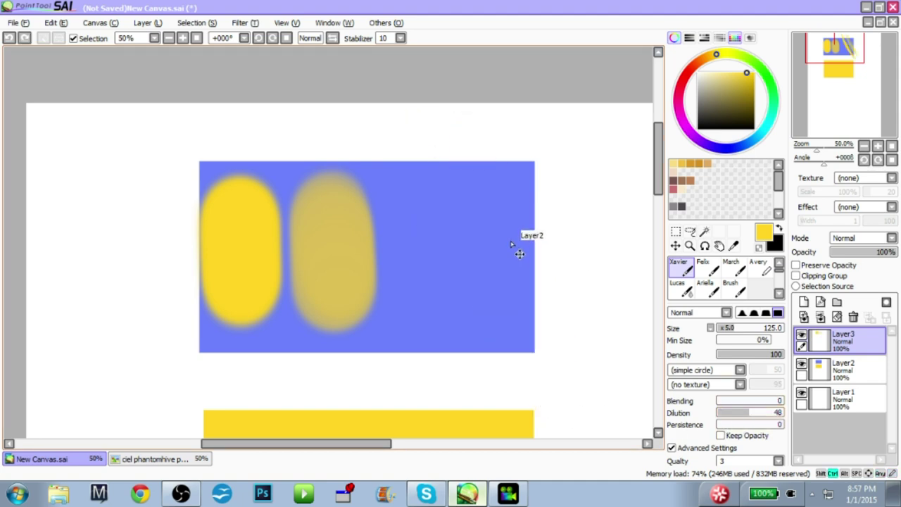
key("ctrl+z")
key("ctrl+z")
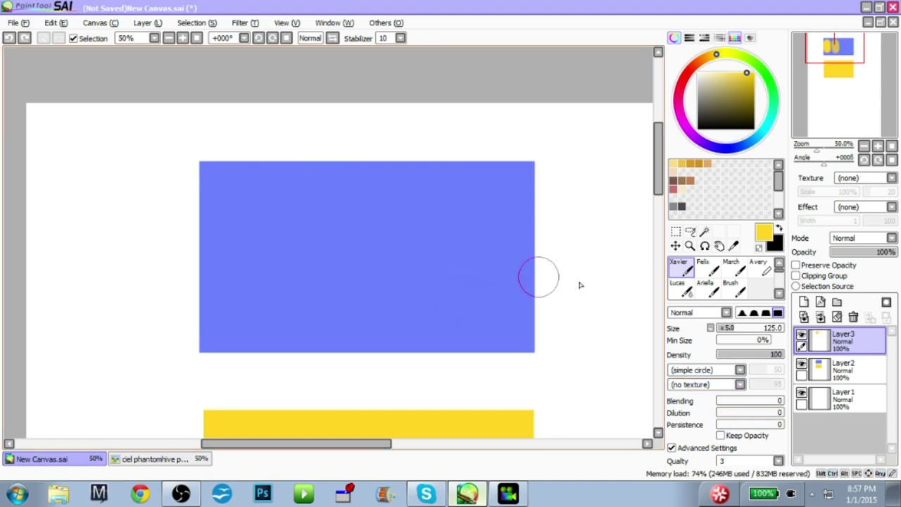
Paint a diagonal yellow Felix stroke across the blue rectangle and try a second one beside it with blending 0 and dilution 53.
left_click(702, 266)
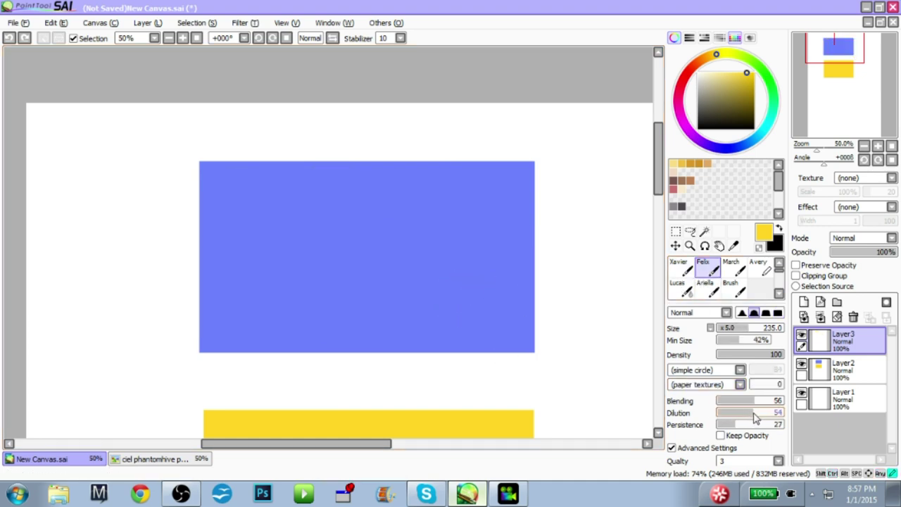
mouse_move(271, 200)
left_mouse_down()
mouse_move(366, 317)
mouse_move(282, 198)
mouse_move(369, 317)
left_mouse_up()
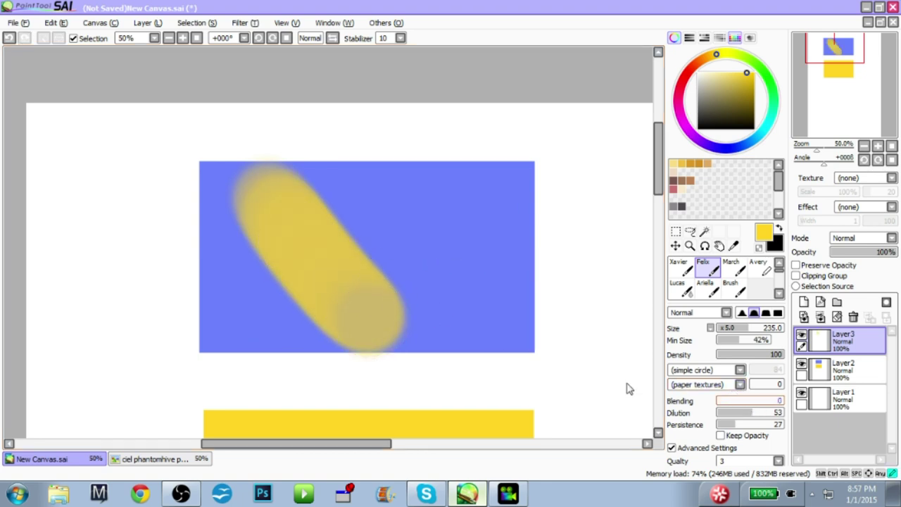
mouse_move(348, 209)
left_mouse_down()
mouse_move(347, 190)
mouse_move(443, 261)
mouse_move(416, 234)
left_mouse_up()
key("ctrl+z")
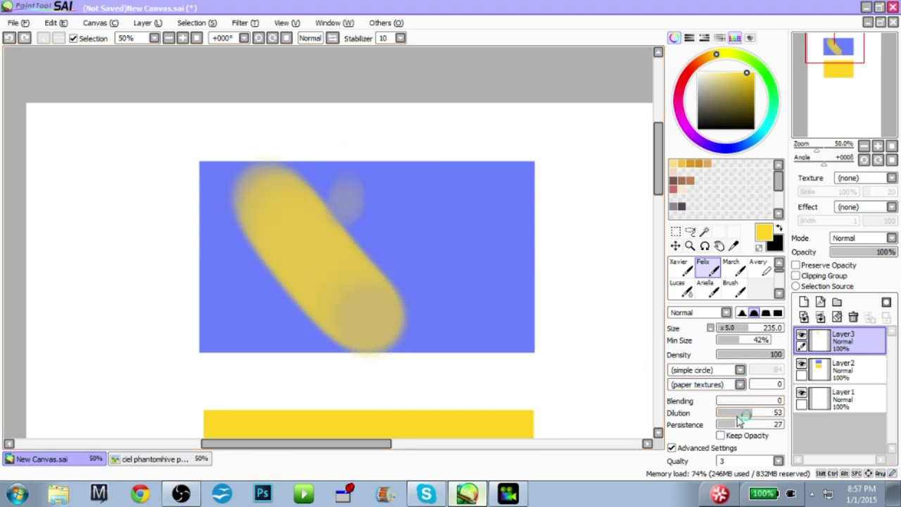
With Felix dilution at 0, paint an orange stroke beside the yellow one and a pale yellow stroke overlapping the orange.
left_click(698, 62)
mouse_move(398, 184)
left_mouse_down()
mouse_move(460, 272)
mouse_move(394, 176)
left_mouse_up()
left_click(718, 73)
left_click_drag(436, 123, 493, 212)
key("ctrl+z")
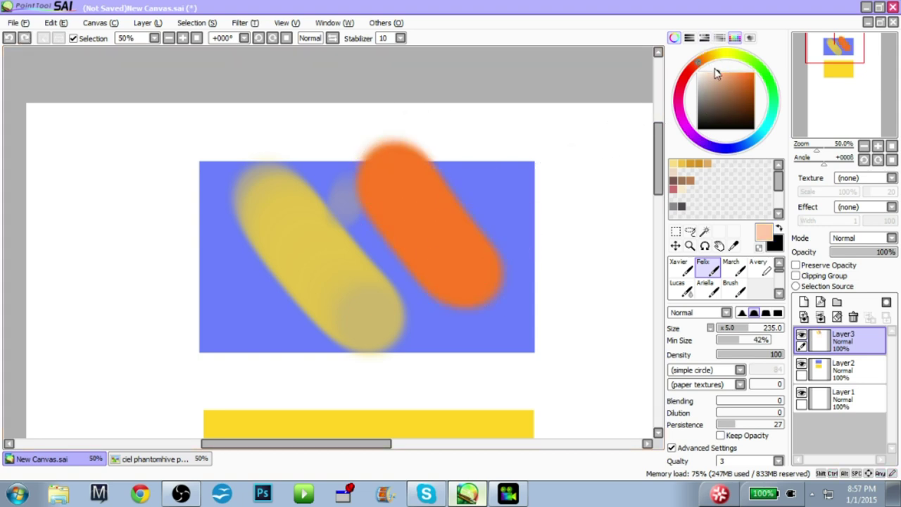
left_click(714, 54)
left_click_drag(440, 123, 498, 213)
left_click_drag(535, 254, 546, 243)
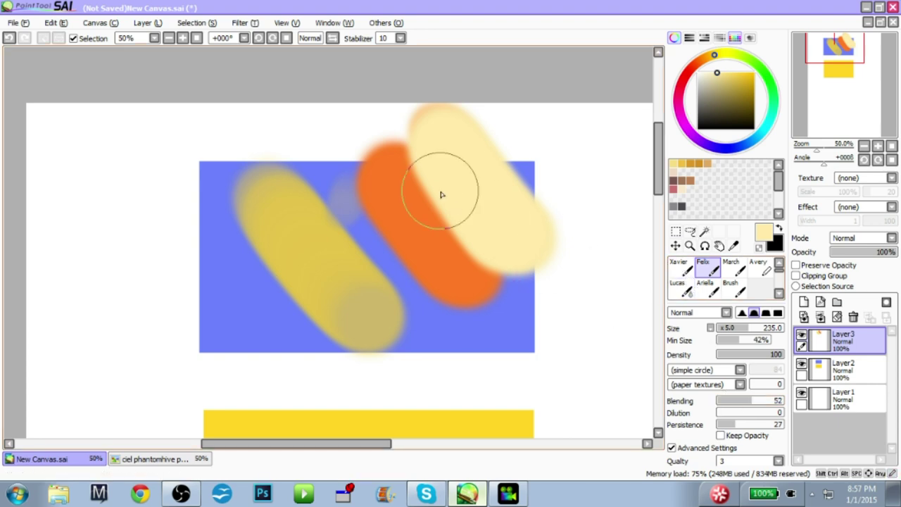
Paint and undo several pale yellow Felix strokes over the orange stroke with blending at 52.
left_click_drag(412, 145, 533, 311)
key("ctrl+z")
left_click_drag(426, 177, 414, 159)
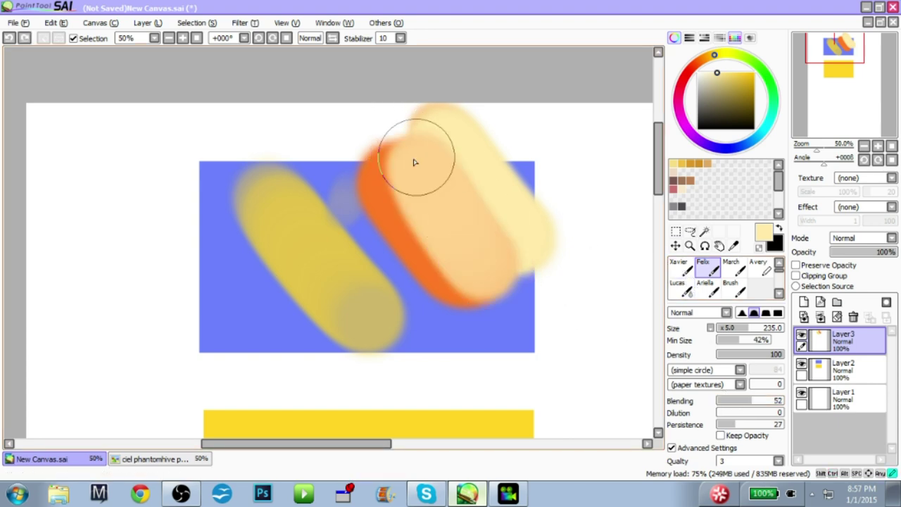
key("ctrl+z")
mouse_move(413, 153)
left_mouse_down()
mouse_move(502, 304)
mouse_move(388, 151)
mouse_move(466, 260)
left_mouse_up()
key("ctrl+z")
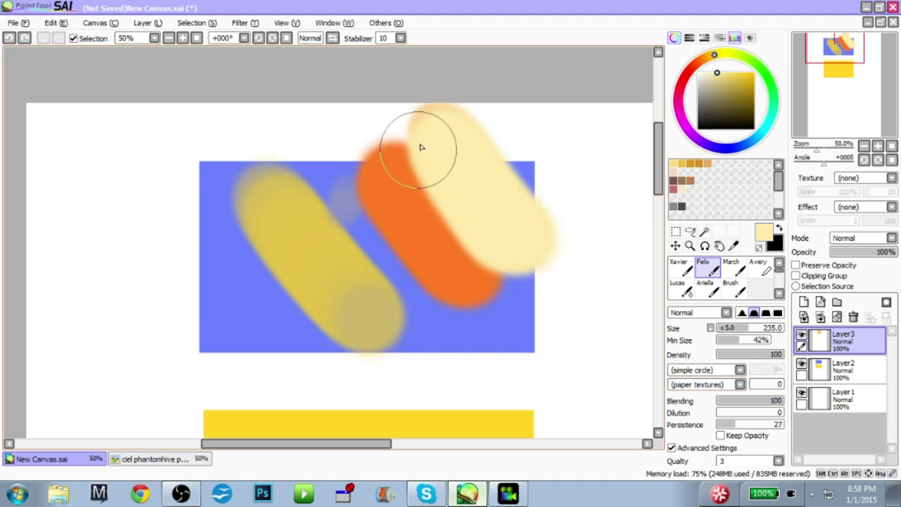
Test pale yellow strokes over the orange at blending 100 and 49, and undo everything back to the diagonal yellow stroke.
left_click_drag(418, 145, 511, 303)
key("ctrl+z")
left_click_drag(413, 145, 504, 302)
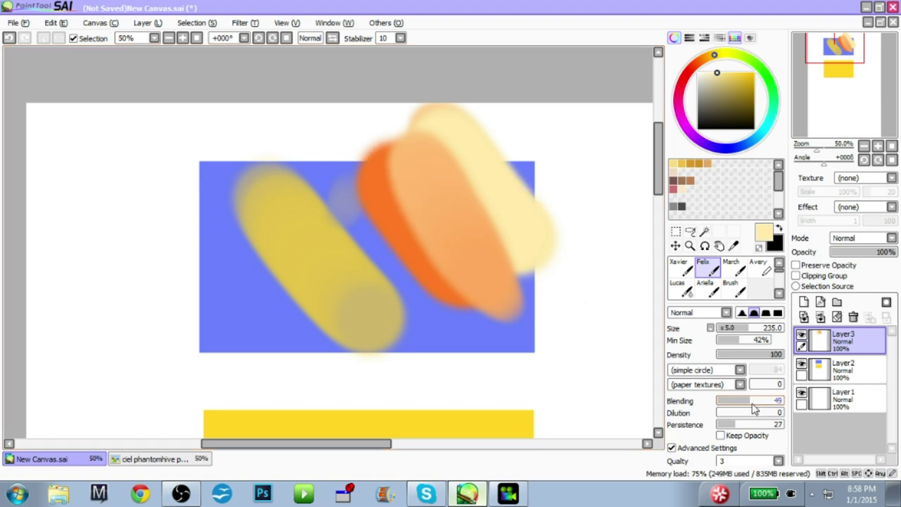
mouse_move(486, 134)
left_mouse_down()
mouse_move(459, 157)
mouse_move(398, 261)
left_mouse_up()
key("ctrl+z")
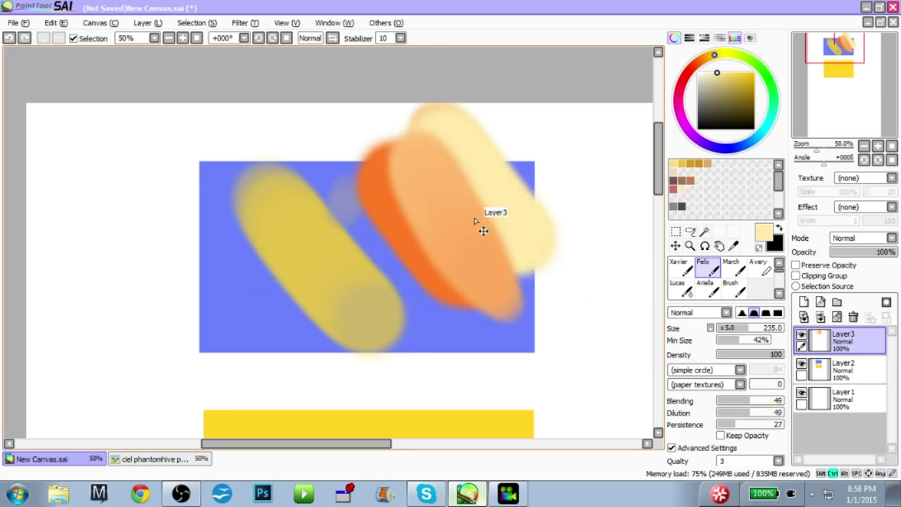
key("ctrl+z")
key("ctrl+z")
key("ctrl+z")
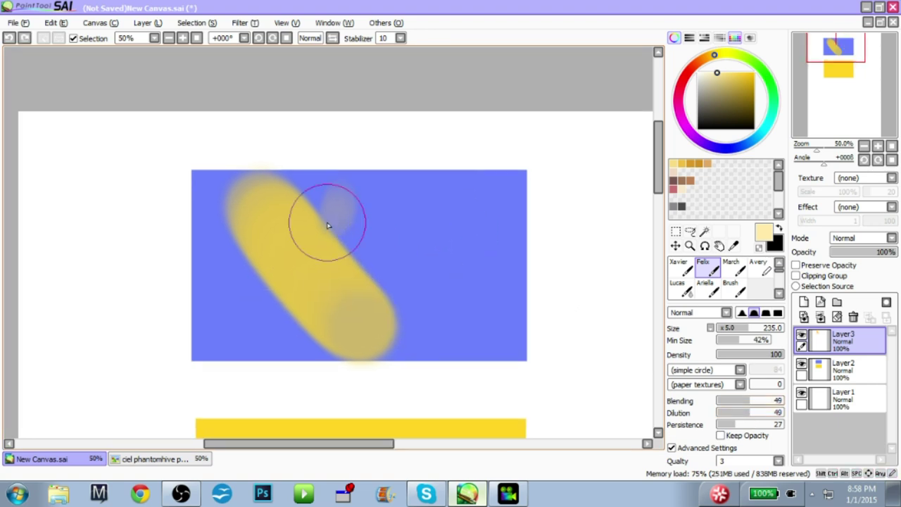
Test pale yellow strokes over the yellow one at blending 49 and dilution 49, with persistence 27 and 0, and undo them.
left_click_drag(303, 171, 435, 330)
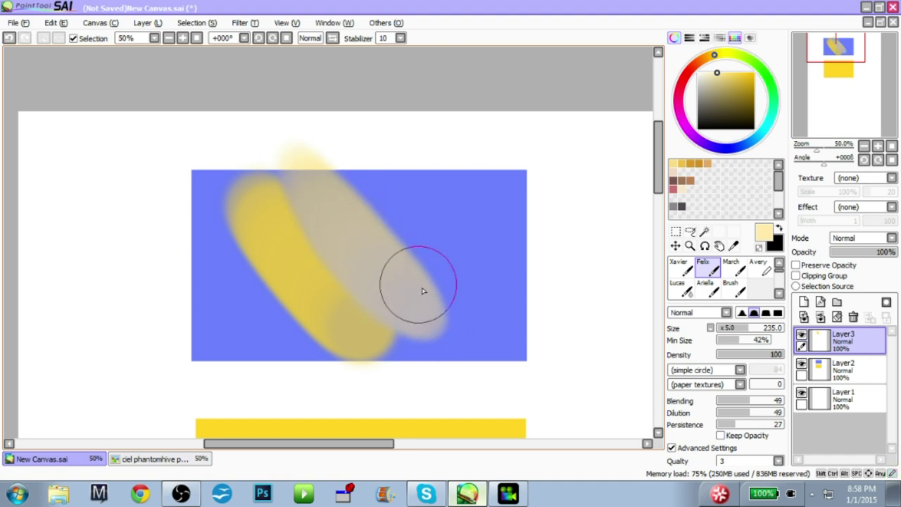
key("ctrl+z")
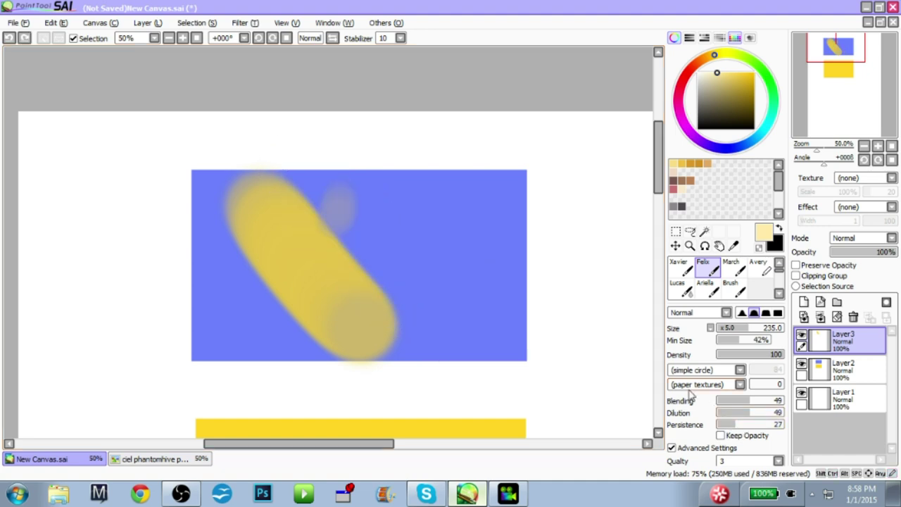
mouse_move(296, 176)
left_mouse_down()
mouse_move(439, 356)
mouse_move(462, 362)
left_mouse_up()
key("ctrl+z")
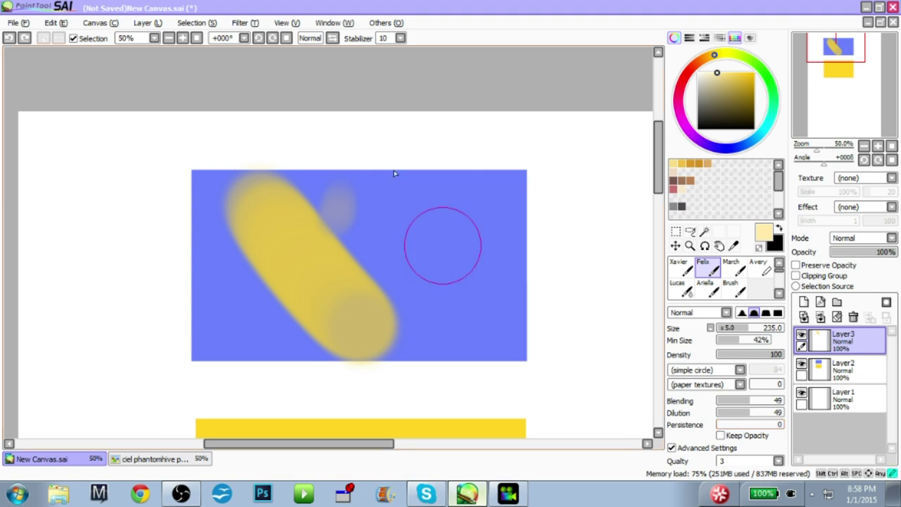
key("ctrl+y")
key("ctrl+z")
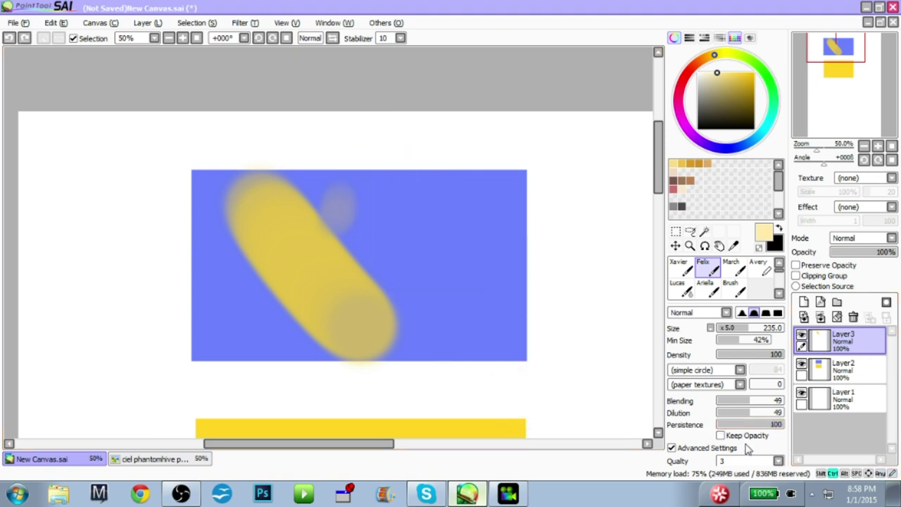
Shrink the brush list to view more of the advanced brush settings, and restore its height.
left_click_drag(532, 290, 546, 245)
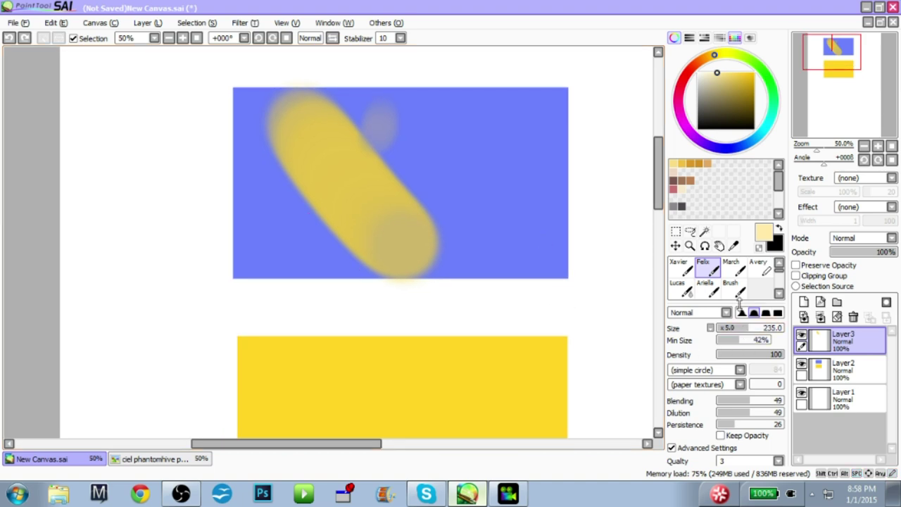
left_click_drag(739, 301, 735, 256)
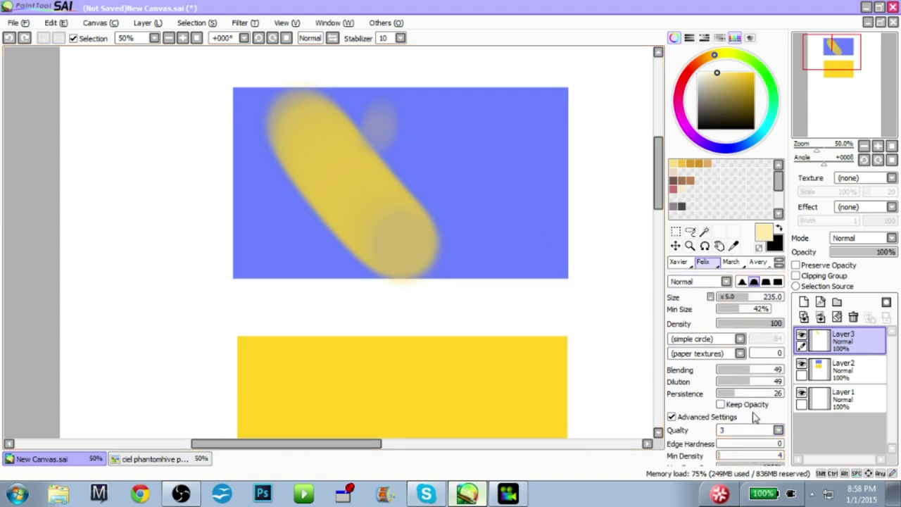
left_click_drag(589, 245, 581, 315)
left_click_drag(737, 270, 740, 300)
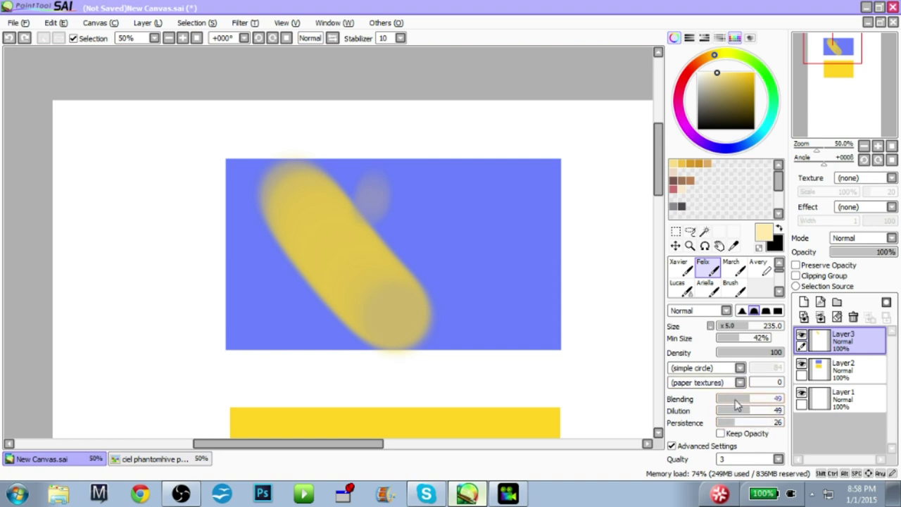
Sample the blue of the upper rectangle and paint Felix strokes with it on the yellow rectangle.
left_click_drag(540, 335, 560, 186)
right_click(488, 138)
mouse_move(375, 380)
left_mouse_down()
mouse_move(336, 333)
mouse_move(395, 396)
left_mouse_up()
left_click_drag(380, 331, 372, 284)
left_click_drag(328, 229, 439, 373)
Sample the rectangle's yellow and blend it over the blue strokes with the Felix brush.
left_click(488, 275, "alt")
mouse_move(374, 254)
left_mouse_down()
mouse_move(469, 366)
mouse_move(417, 250)
left_mouse_up()
left_click_drag(470, 315, 541, 225)
left_click_drag(453, 272, 457, 268)
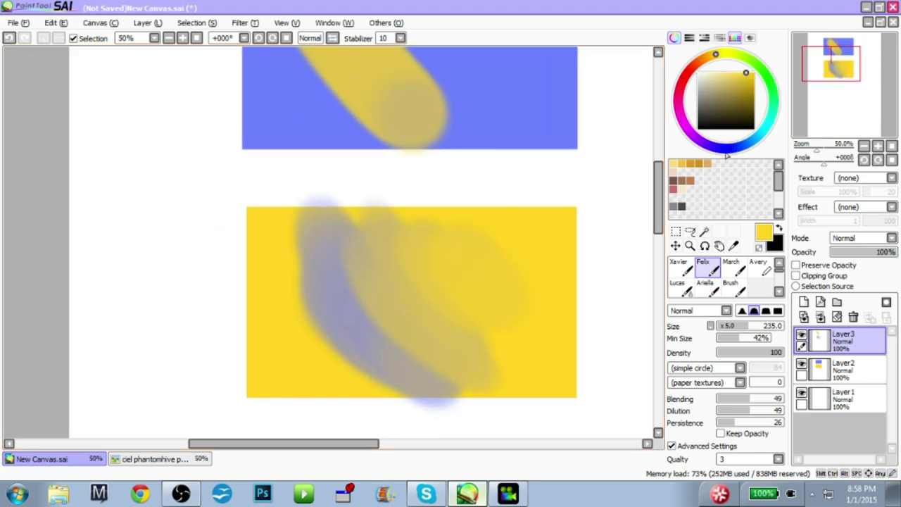
left_click_drag(553, 218, 527, 318)
Clear the stroke layer, delete both layers above Layer1, and add a new empty layer.
left_click(837, 319)
left_click_drag(516, 205, 501, 246)
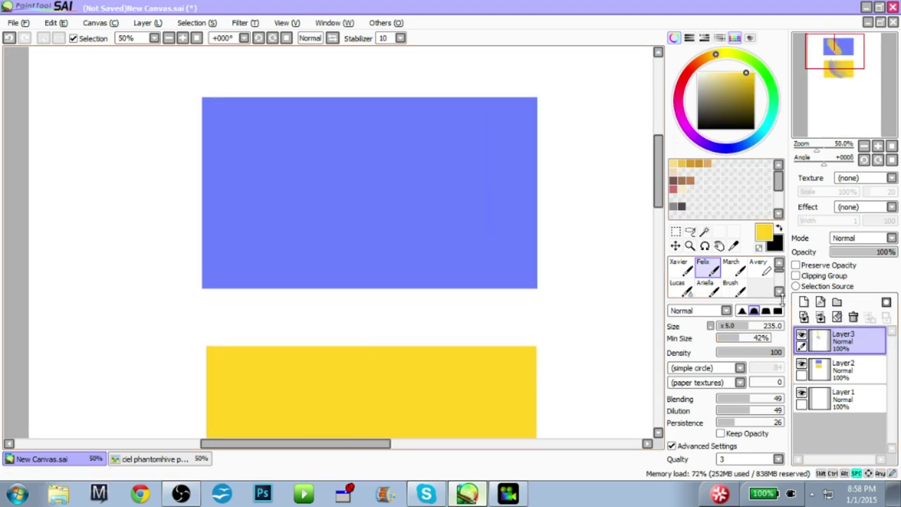
left_click(853, 318)
left_click(854, 318)
left_click(804, 303)
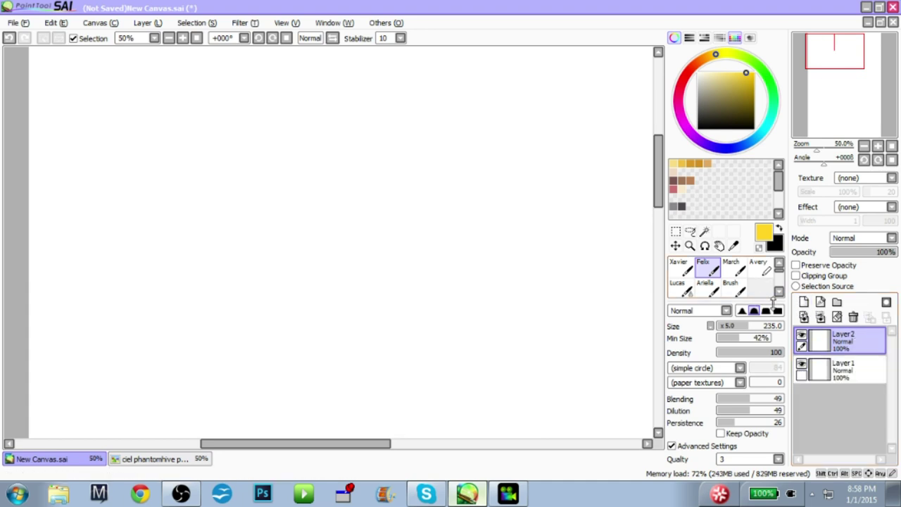
Select a large rectangular area starting at the canvas's upper-left corner, discarding the first attempt.
key("ctrl+minus")
left_click_drag(587, 197, 574, 181)
left_click(676, 232)
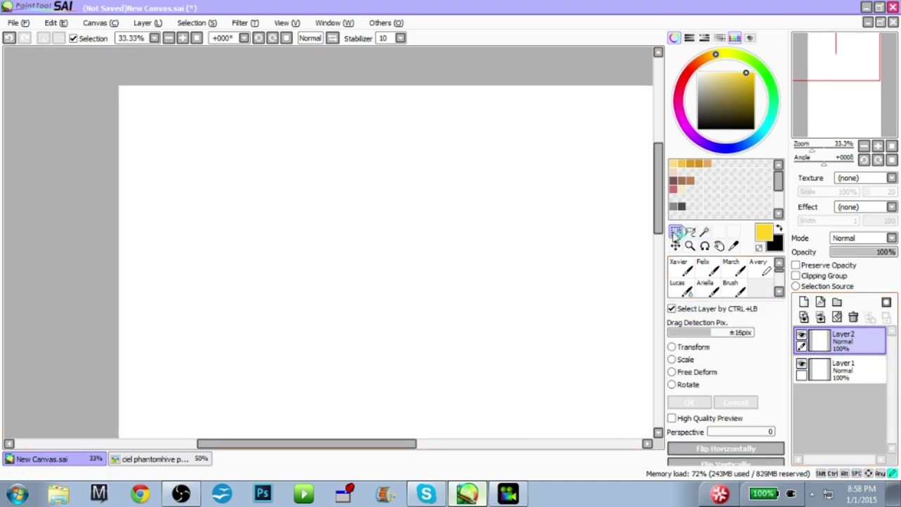
mouse_move(137, 85)
left_mouse_down()
mouse_move(580, 376)
mouse_move(515, 326)
mouse_move(546, 340)
left_mouse_up()
left_click_drag(402, 254, 509, 301)
key("ctrl+z")
left_click_drag(315, 238, 308, 193)
left_click_drag(176, 104, 543, 440)
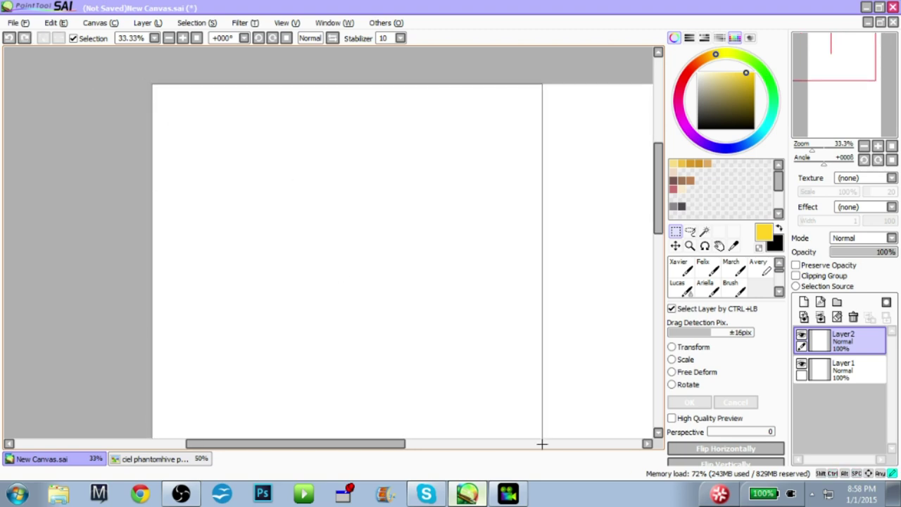
Fill the rectangular selection on Layer2 with light cyan, discarding a more saturated and a paler trial fill.
left_click(765, 127)
key("g")
left_click(483, 314)
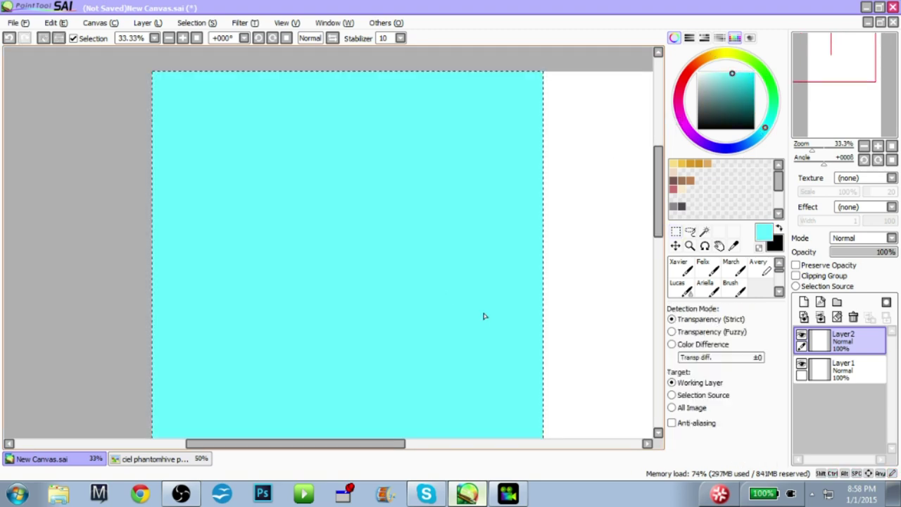
left_click_drag(622, 290, 570, 251)
key("ctrl+z")
left_click(705, 72)
left_click_drag(378, 211, 423, 244)
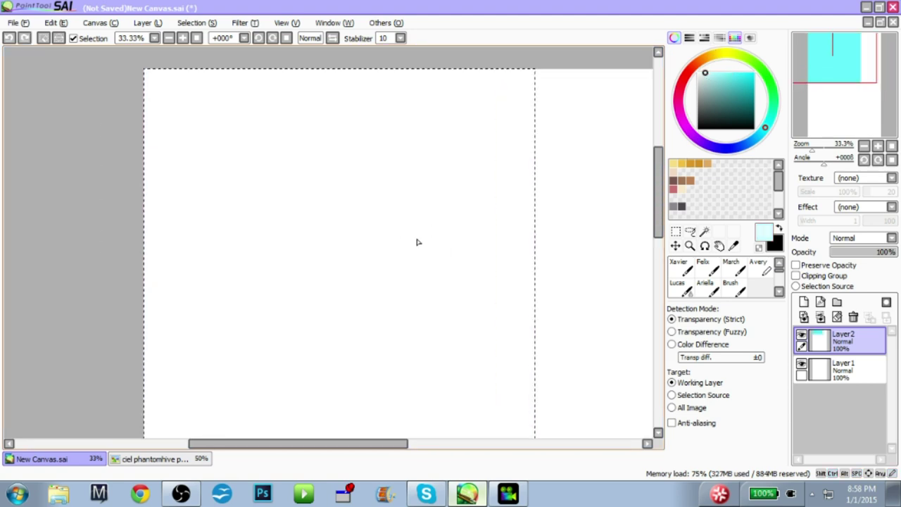
left_click(416, 241)
key("ctrl+z")
left_click_drag(550, 277, 337, 201)
left_click(722, 72)
left_click(427, 225)
Clear the selection and paint grey-teal strokes along the upper part of the cyan area with the Felix brush.
left_click(690, 231)
left_click_drag(549, 178, 516, 257)
mouse_move(427, 220)
left_mouse_down()
mouse_move(755, 319)
mouse_move(738, 328)
mouse_move(777, 326)
left_mouse_up()
left_click(708, 272)
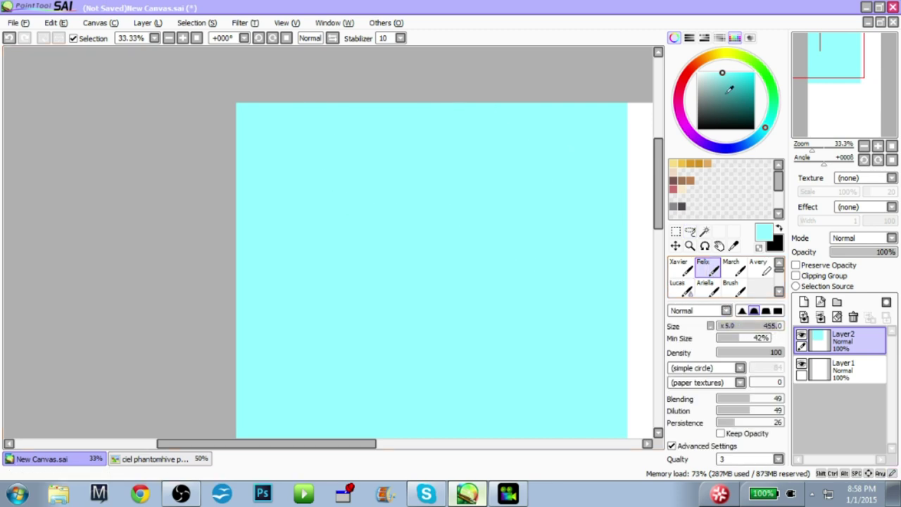
left_click(711, 94)
mouse_move(527, 111)
left_mouse_down()
mouse_move(533, 138)
mouse_move(279, 126)
mouse_move(472, 117)
mouse_move(461, 163)
mouse_move(439, 195)
mouse_move(557, 195)
left_mouse_up()
scroll(367, 251, "down", 1)
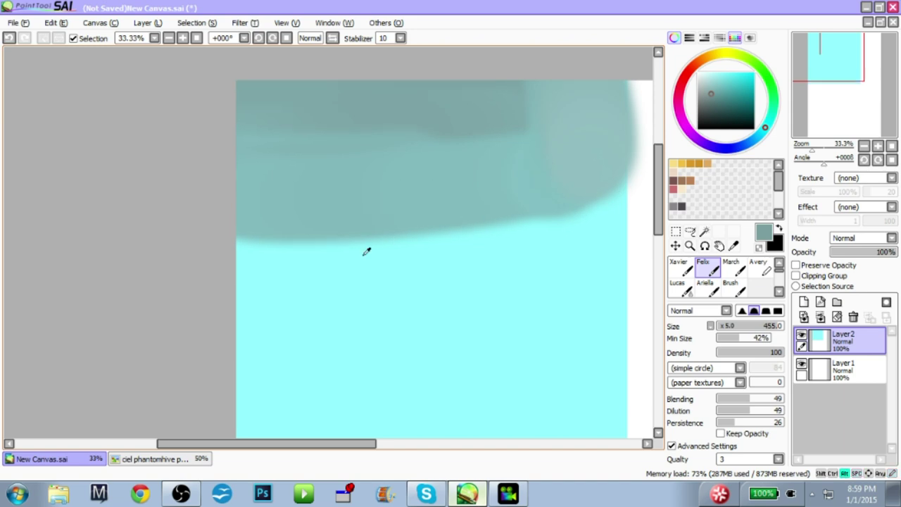
Sample the light cyan, paint it over the grey-teal strokes with Felix, and smooth the transitions with the Lucas brush.
left_click(367, 251, "alt")
mouse_move(246, 232)
left_mouse_down()
mouse_move(474, 213)
mouse_move(275, 167)
mouse_move(539, 197)
mouse_move(557, 211)
left_mouse_up()
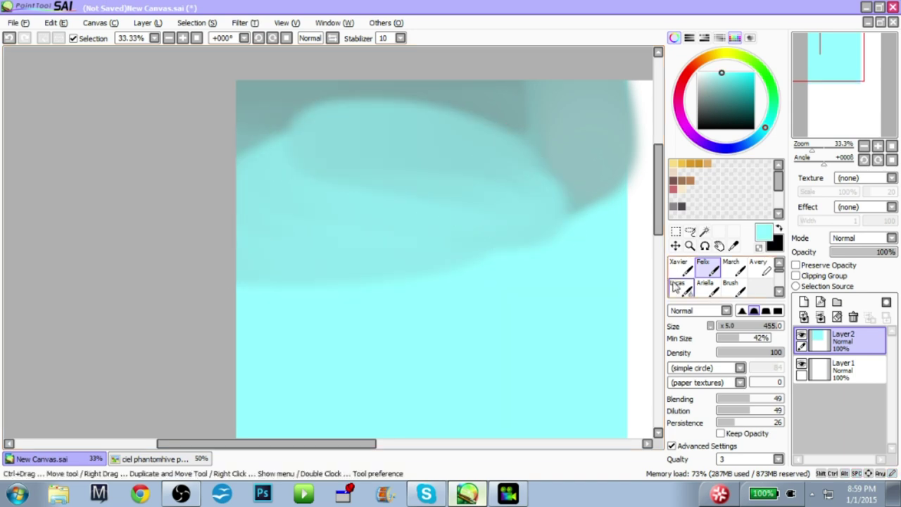
left_click(674, 286)
mouse_move(380, 148)
left_mouse_down()
mouse_move(250, 134)
mouse_move(302, 106)
mouse_move(547, 191)
mouse_move(577, 150)
left_mouse_up()
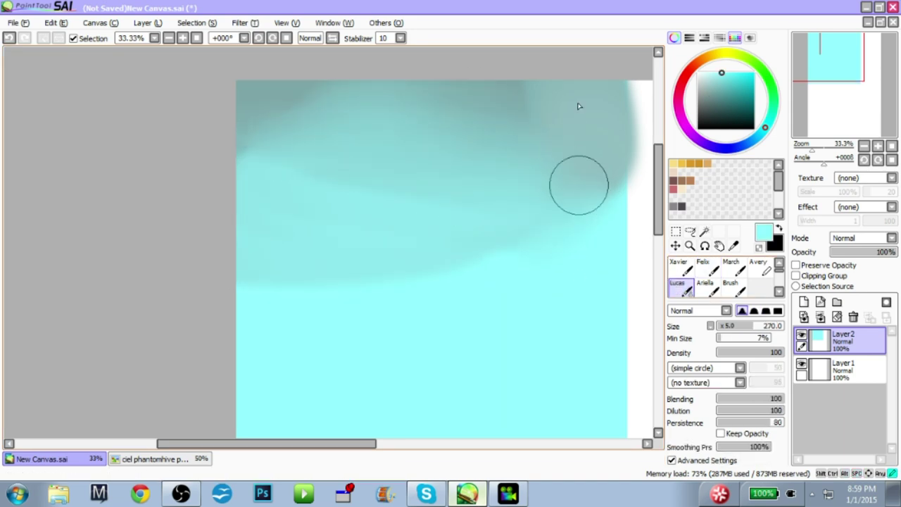
mouse_move(603, 269)
left_mouse_down()
mouse_move(244, 143)
mouse_move(362, 135)
mouse_move(495, 309)
left_mouse_up()
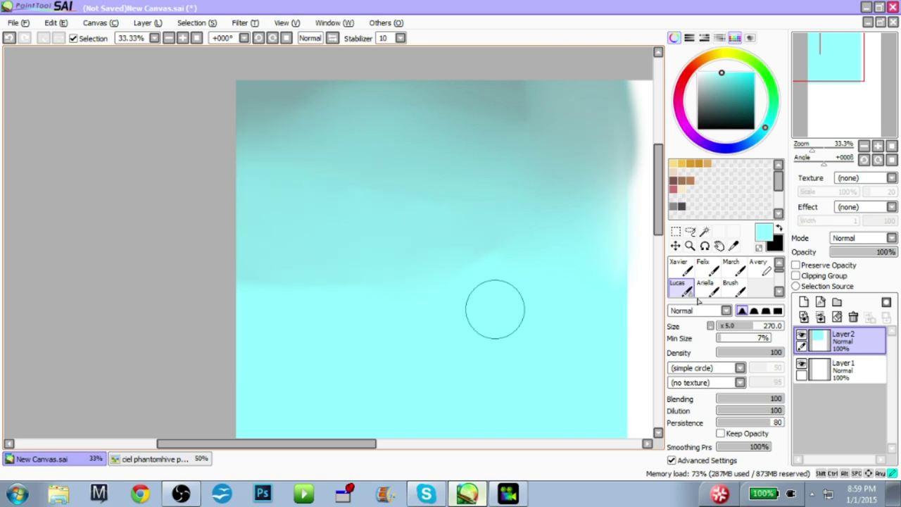
Add a new layer above the sky layer and select the Felix brush.
left_click(803, 301)
left_click(703, 266)
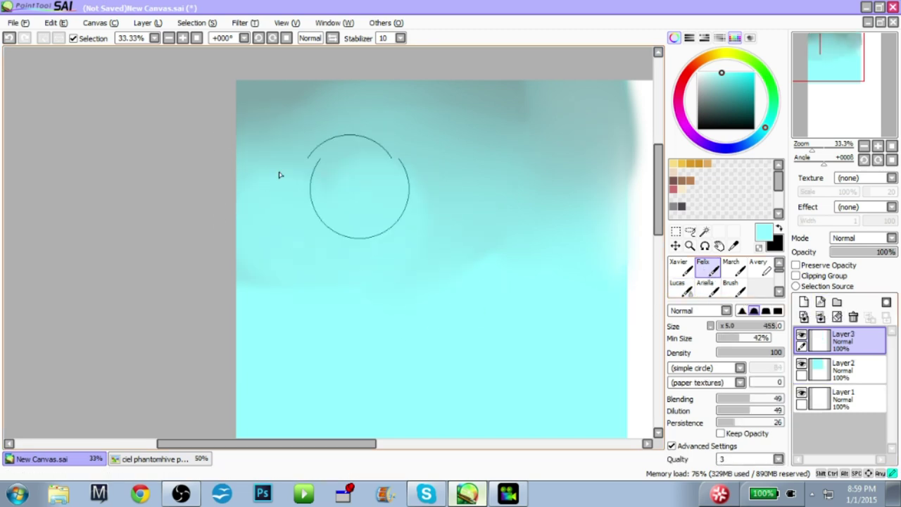
Try painting a pale cloud with grey shading using the simple-circle Felix brush, and clear the layer.
mouse_move(217, 191)
left_mouse_down()
mouse_move(356, 231)
mouse_move(434, 306)
mouse_move(395, 250)
mouse_move(275, 312)
mouse_move(514, 291)
left_mouse_up()
left_click(698, 88)
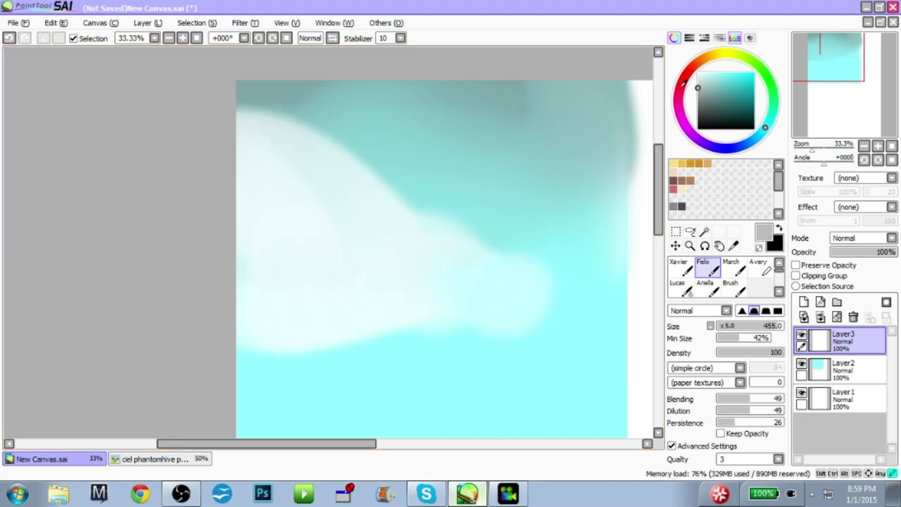
mouse_move(275, 276)
left_mouse_down()
mouse_move(305, 317)
mouse_move(367, 327)
mouse_move(471, 307)
left_mouse_up()
right_click(306, 215)
mouse_move(306, 214)
left_mouse_down()
mouse_move(336, 255)
mouse_move(380, 278)
mouse_move(493, 281)
left_mouse_up()
mouse_move(478, 234)
left_mouse_down()
mouse_move(453, 185)
mouse_move(452, 219)
left_mouse_up()
left_click(837, 317)
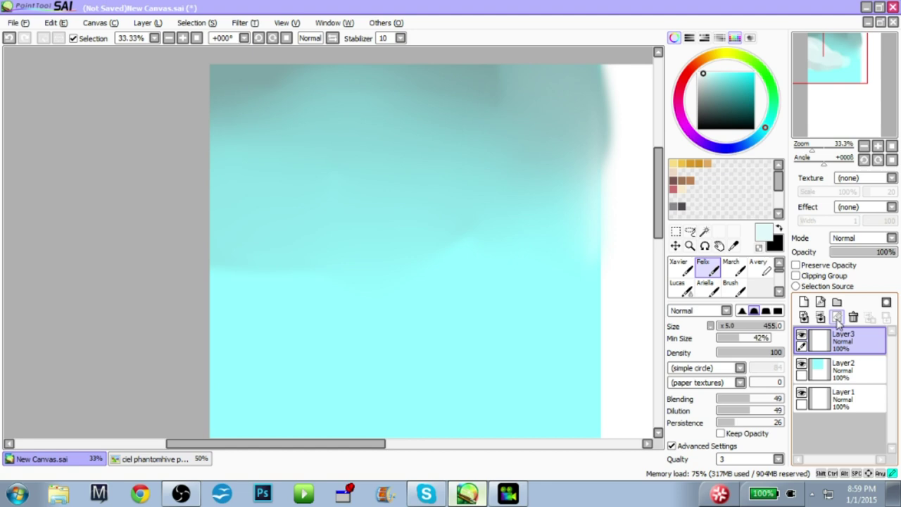
Set the Felix brush's shape to Spread at 54 and paint a pale, rough-edged cloud over the sky's left side.
left_click(716, 381)
left_click(707, 367)
left_click(708, 368)
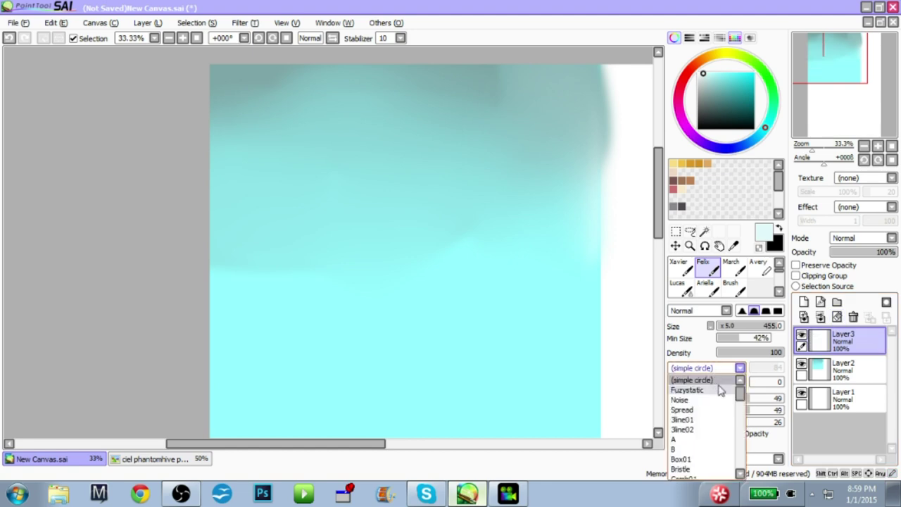
left_click(703, 410)
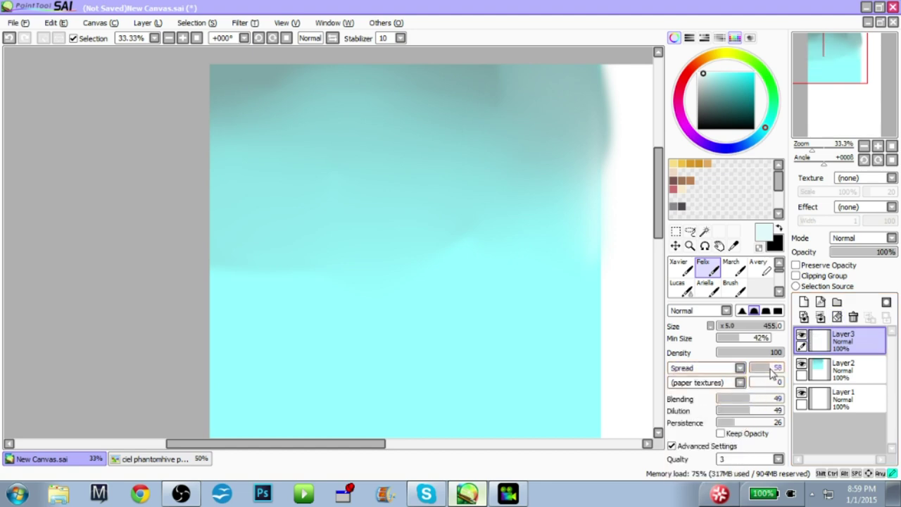
mouse_move(211, 232)
left_mouse_down()
mouse_move(282, 246)
mouse_move(320, 218)
mouse_move(494, 331)
mouse_move(186, 277)
mouse_move(261, 365)
left_mouse_up()
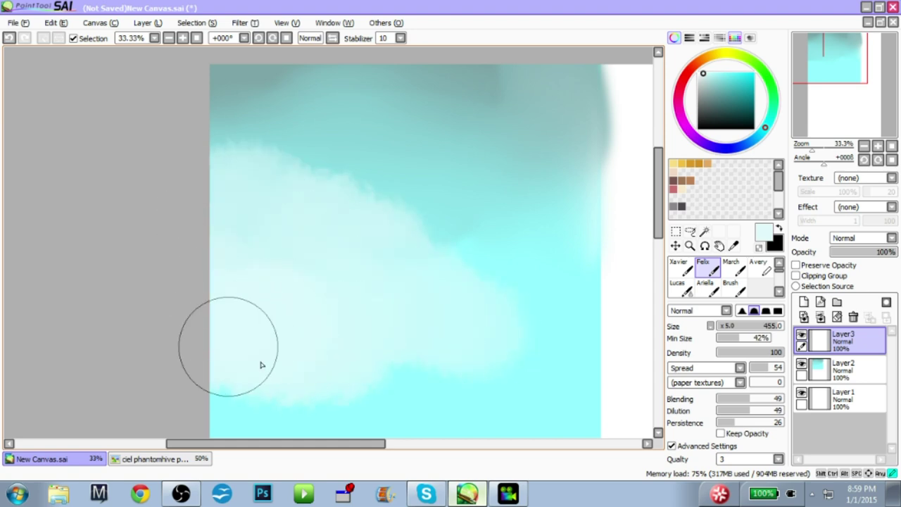
Paint a denser pale band diagonally across the cloud and set the Felix brush's Dilution to 37.
left_click_drag(371, 276, 376, 257)
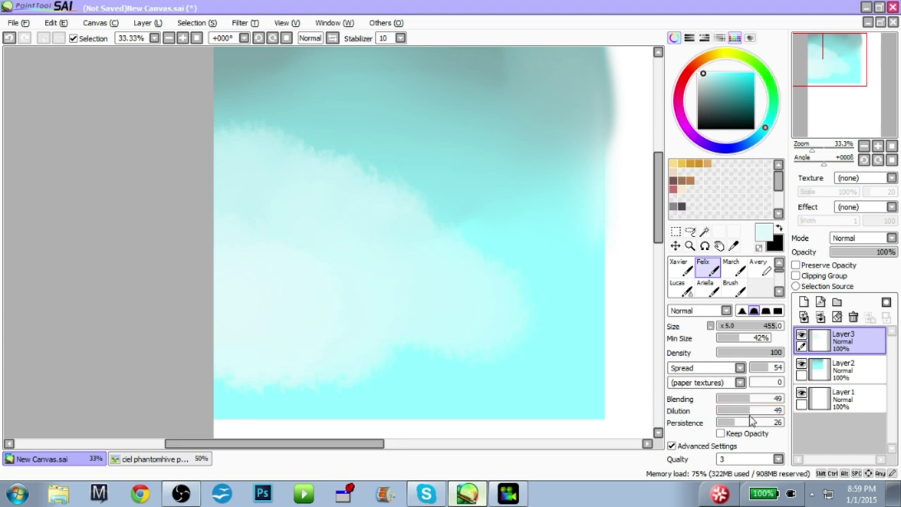
mouse_move(241, 162)
left_mouse_down()
mouse_move(353, 203)
mouse_move(521, 297)
mouse_move(361, 205)
mouse_move(469, 273)
mouse_move(501, 282)
mouse_move(201, 136)
left_mouse_up()
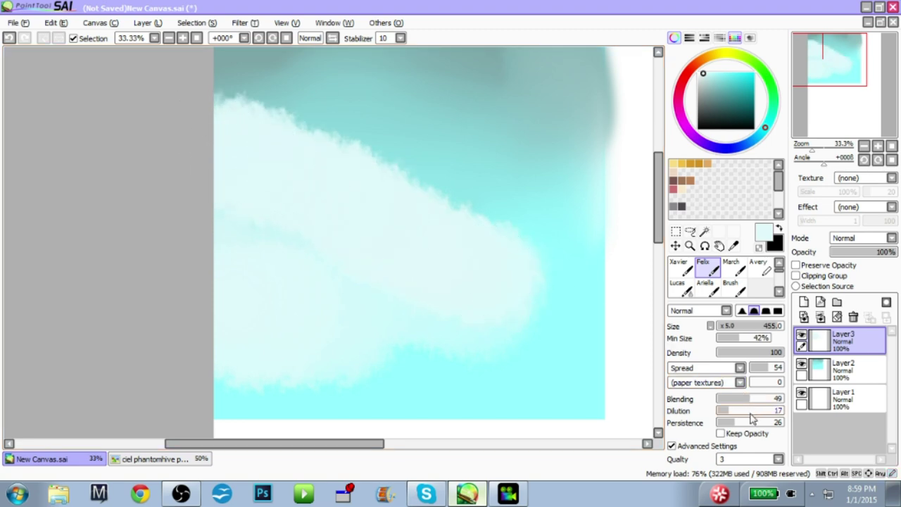
left_click_drag(748, 412, 741, 412)
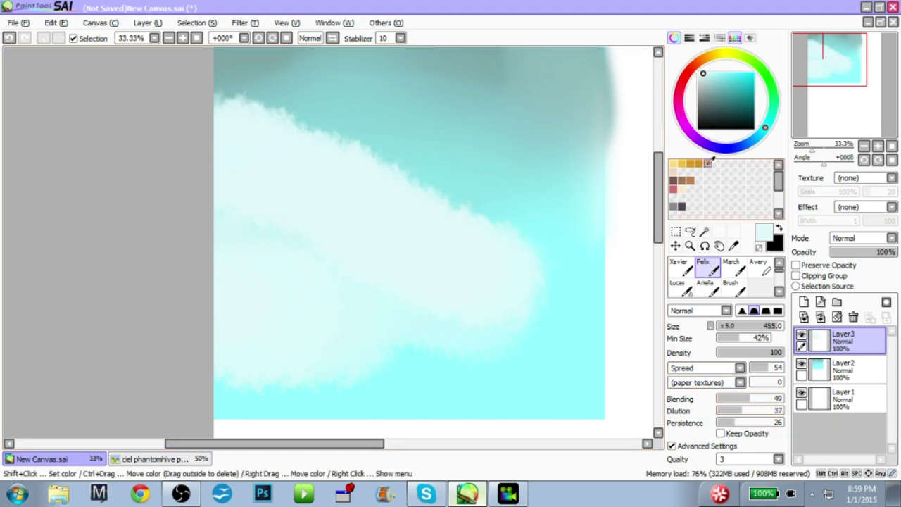
Paint the cloud's underside dark grey, and blend a sampled near-white over the shadow's upper edge.
left_click(619, 116, "alt")
mouse_move(240, 296)
left_mouse_down()
mouse_move(291, 332)
mouse_move(431, 326)
mouse_move(221, 261)
left_mouse_up()
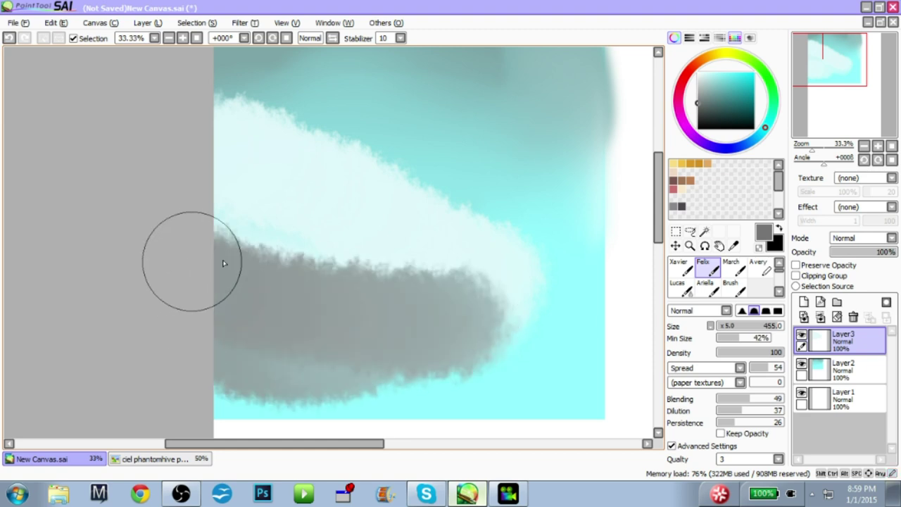
left_click(218, 217, "alt")
mouse_move(218, 217)
left_mouse_down()
mouse_move(352, 278)
mouse_move(427, 270)
mouse_move(493, 283)
mouse_move(495, 317)
mouse_move(493, 288)
mouse_move(483, 295)
mouse_move(427, 276)
left_mouse_up()
key("space")
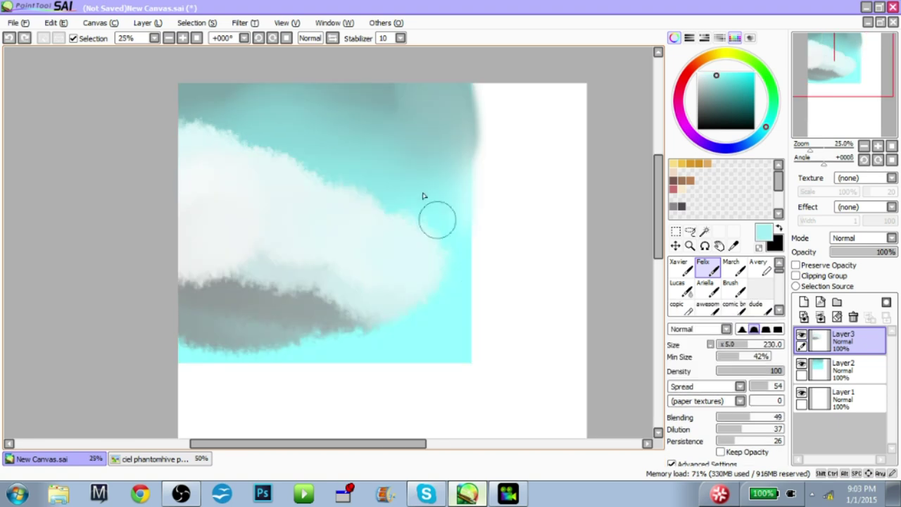
key("space")
mouse_move(439, 215)
left_mouse_down()
mouse_move(406, 171)
mouse_move(487, 234)
mouse_move(473, 212)
left_mouse_up()
key("e")
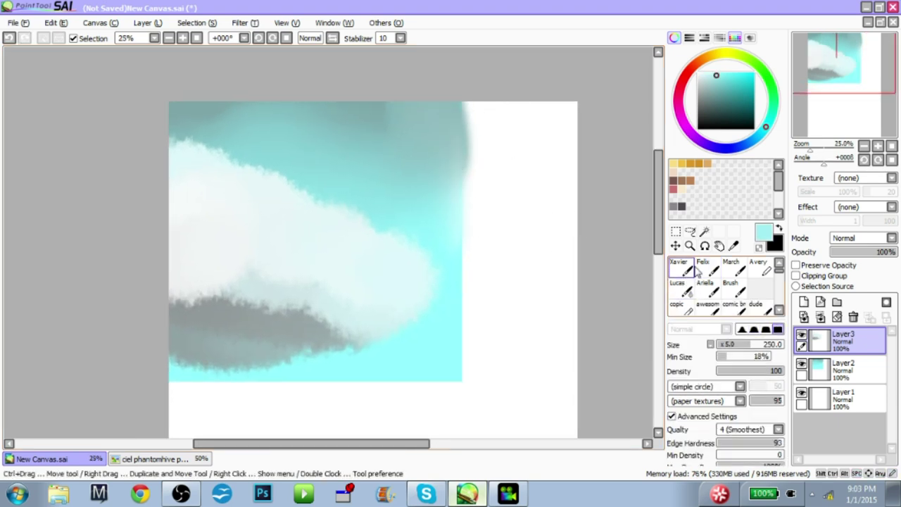
left_click(691, 271)
key("space")
mouse_move(449, 211)
left_mouse_down()
mouse_move(500, 223)
mouse_move(479, 195)
mouse_move(480, 205)
left_mouse_up()
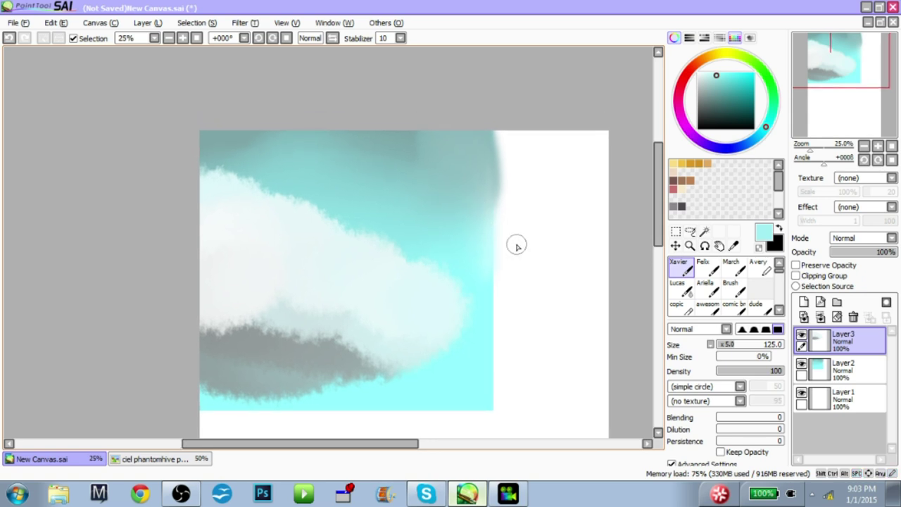
mouse_move(512, 250)
left_mouse_down()
mouse_move(499, 230)
mouse_move(514, 222)
mouse_move(489, 237)
left_mouse_up()
Paint a white highlight across the cloud with Felix and trim its upper right edge with sampled sky teal.
left_click(707, 271)
key("space")
key("alt")
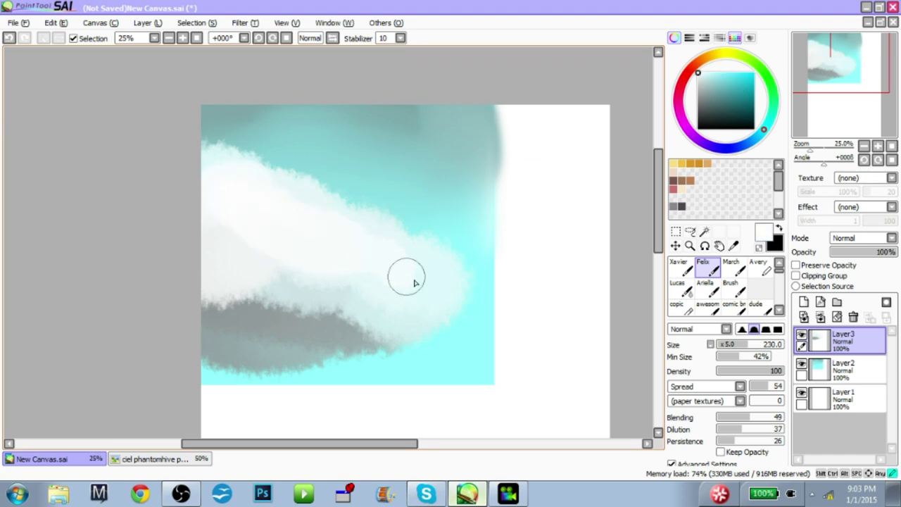
mouse_move(345, 179)
left_mouse_down()
mouse_move(438, 256)
mouse_move(403, 214)
left_mouse_up()
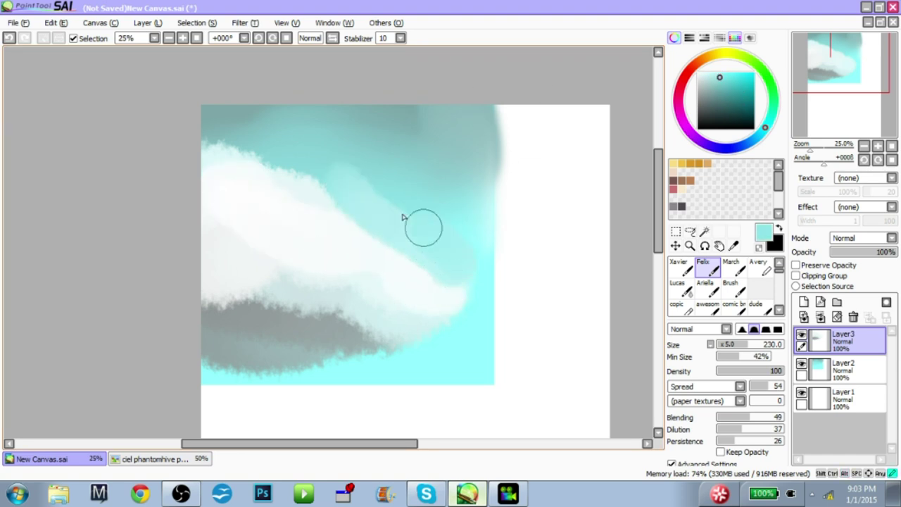
left_click_drag(338, 188, 384, 225)
key("space")
left_click_drag(385, 194, 378, 202)
Trim the cloud's underside with sampled cyan and cover the upper part of the dark shadow with pale grey.
left_click(269, 265, "alt")
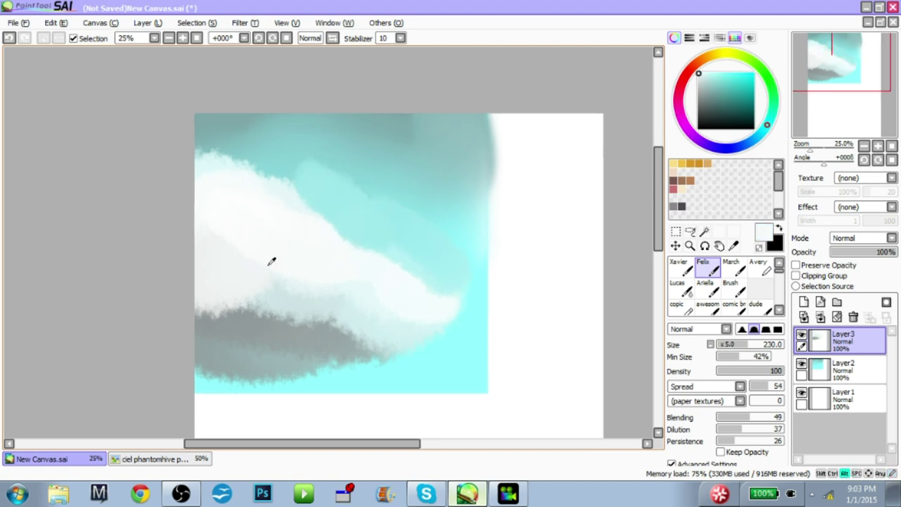
mouse_move(326, 378)
left_mouse_down()
mouse_move(261, 373)
mouse_move(322, 376)
mouse_move(342, 363)
left_mouse_up()
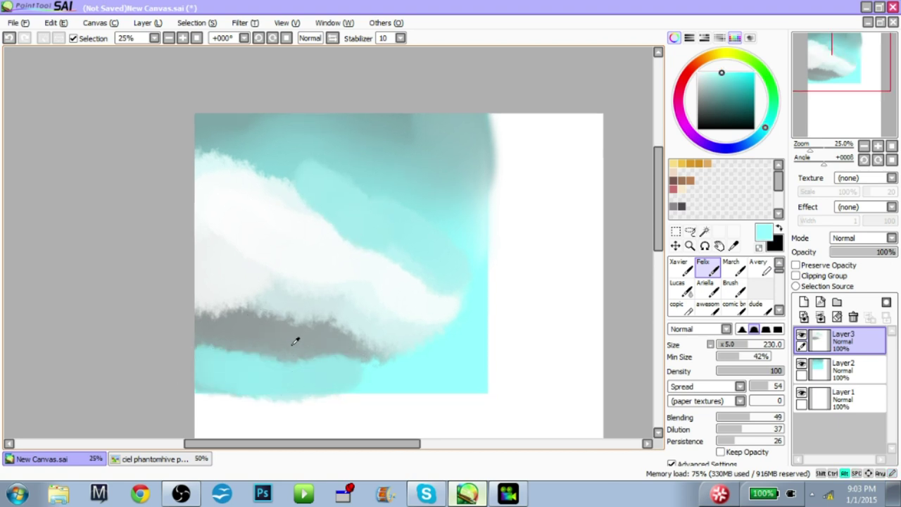
left_click_drag(205, 313, 308, 309)
key("space")
left_click_drag(425, 265, 431, 257)
left_click_drag(331, 255, 331, 269)
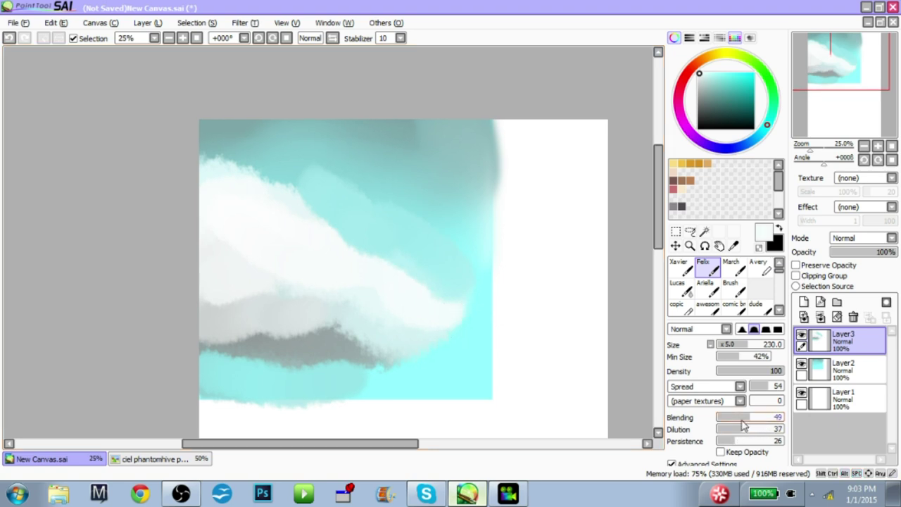
Build up the cloud's right end with near-white billows and add soft teal strokes above its upper edge.
mouse_move(430, 293)
left_mouse_down()
mouse_move(399, 289)
mouse_move(433, 313)
left_mouse_up()
left_click_drag(324, 288, 447, 332)
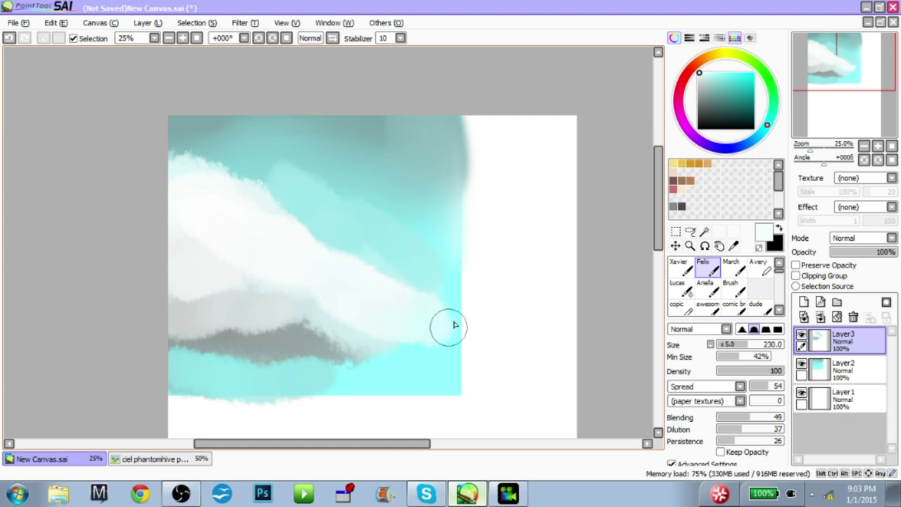
key("space")
left_click_drag(364, 254, 388, 274)
mouse_move(283, 185)
left_mouse_down()
mouse_move(315, 243)
mouse_move(382, 227)
left_mouse_up()
left_click_drag(339, 268, 458, 321)
key("space")
left_click_drag(456, 310, 457, 299)
mouse_move(416, 247)
left_mouse_down()
mouse_move(425, 224)
mouse_move(417, 242)
left_mouse_up()
left_click_drag(395, 278, 425, 274)
Sample the cloud's white and add another billow along the middle of its upper edge.
key("alt")
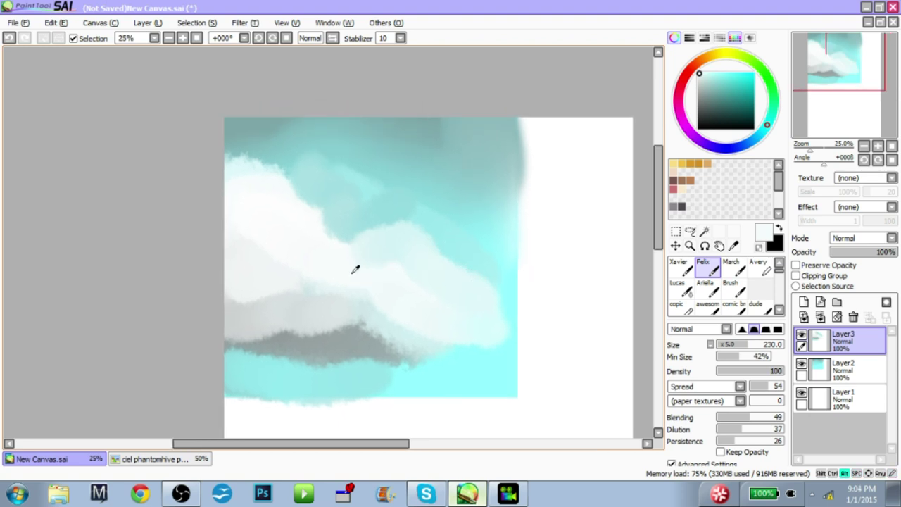
mouse_move(310, 236)
left_mouse_down()
mouse_move(411, 281)
mouse_move(326, 219)
mouse_move(396, 278)
left_mouse_up()
key("space")
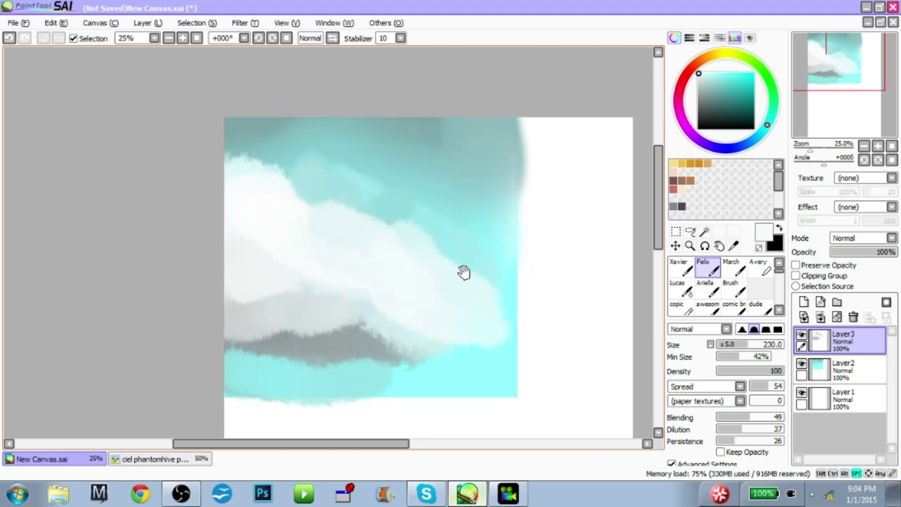
left_click_drag(445, 229, 405, 205)
left_click_drag(422, 241, 458, 256)
Paint sampled light grey over the dark underside and soften the cloud's lower middle with sampled near-white.
left_click(318, 290, "alt")
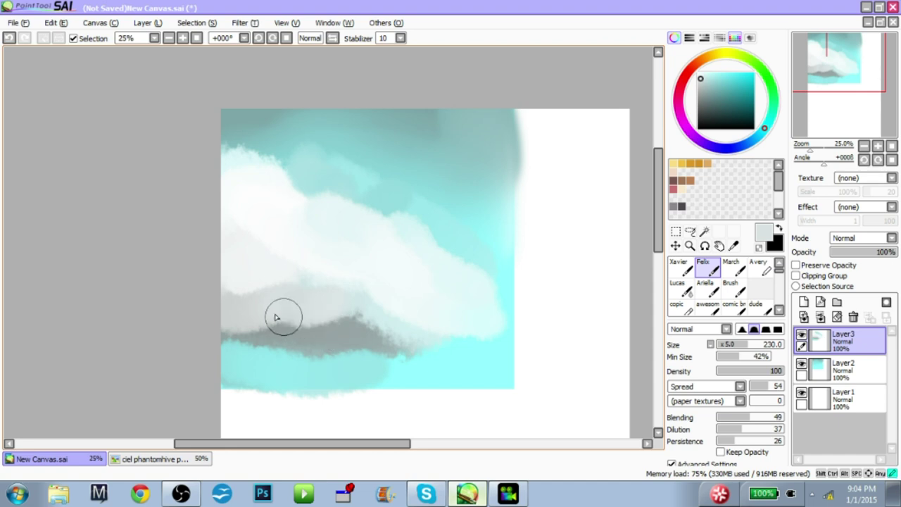
left_click_drag(277, 318, 375, 326)
left_click_drag(311, 315, 343, 314)
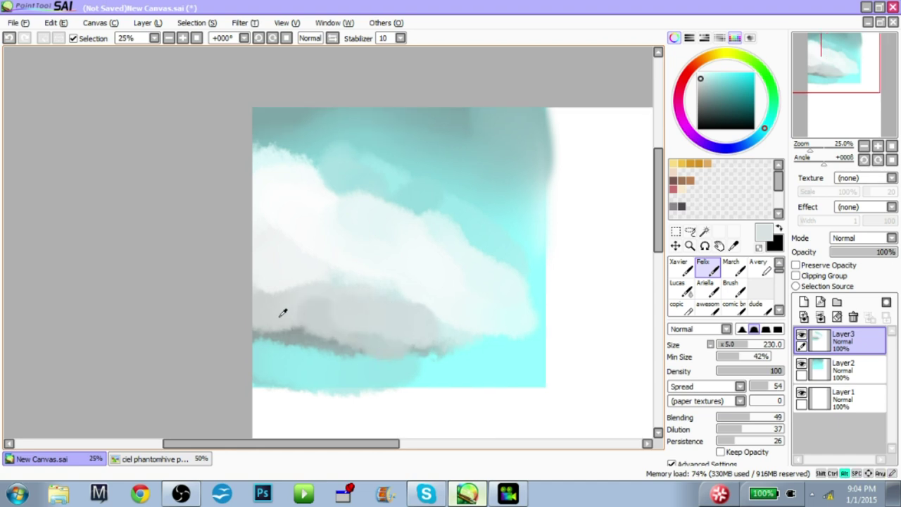
left_click(288, 258, "alt")
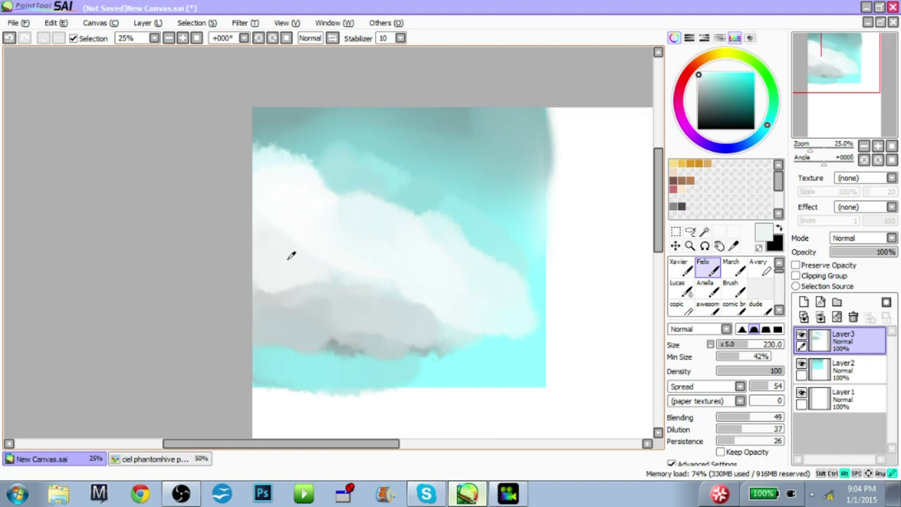
left_click(328, 246, "alt")
left_click_drag(346, 279, 431, 294)
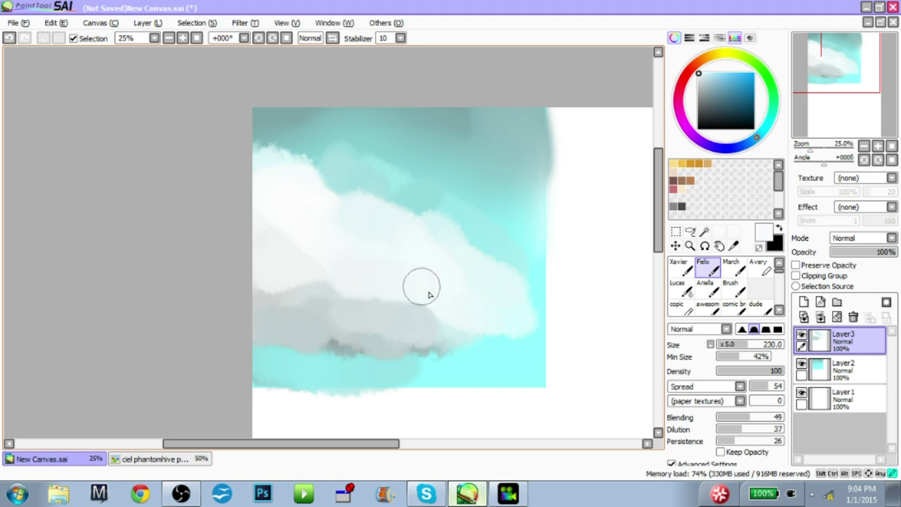
Look through the brush shapes available for the Felix brush.
left_click(696, 387)
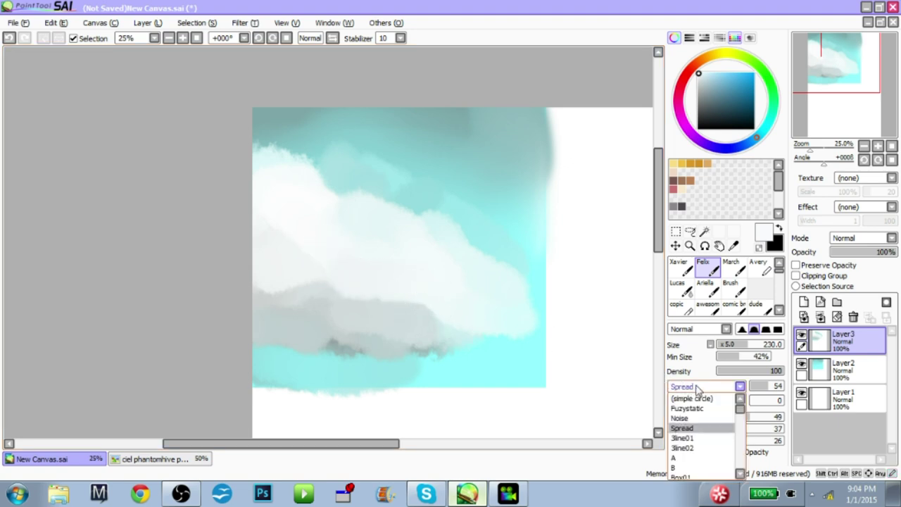
left_click(744, 412)
left_click(739, 387)
mouse_move(740, 408)
left_mouse_down()
mouse_move(740, 447)
mouse_move(741, 400)
left_mouse_up()
left_click(528, 83)
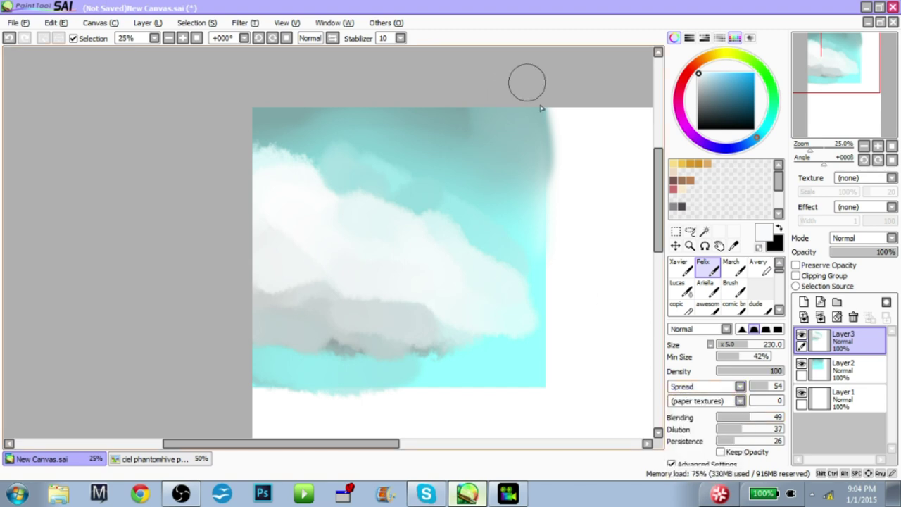
Try near-white strokes with the March brush down across the sky and cloud, undoing each one.
key("e")
left_click(731, 268)
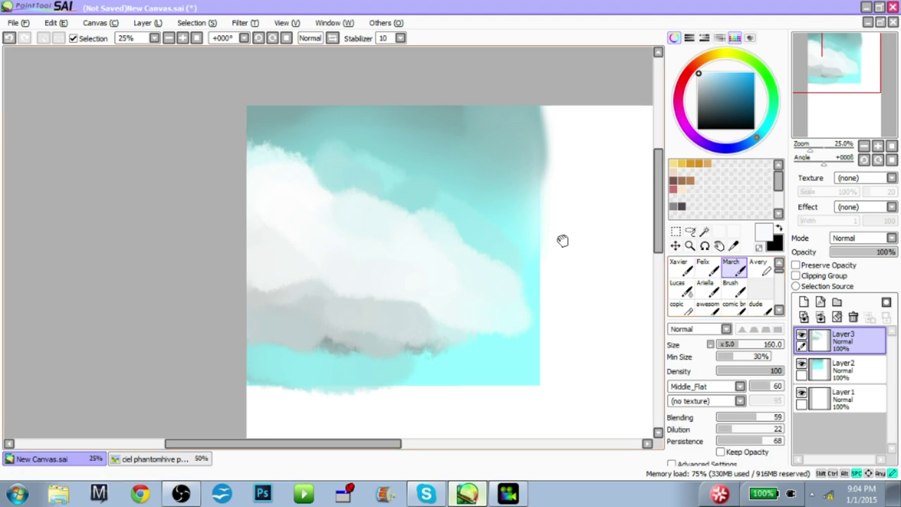
mouse_move(563, 242)
left_mouse_down()
mouse_move(528, 249)
mouse_move(493, 230)
left_mouse_up()
left_click_drag(424, 157, 556, 389)
key("ctrl+z")
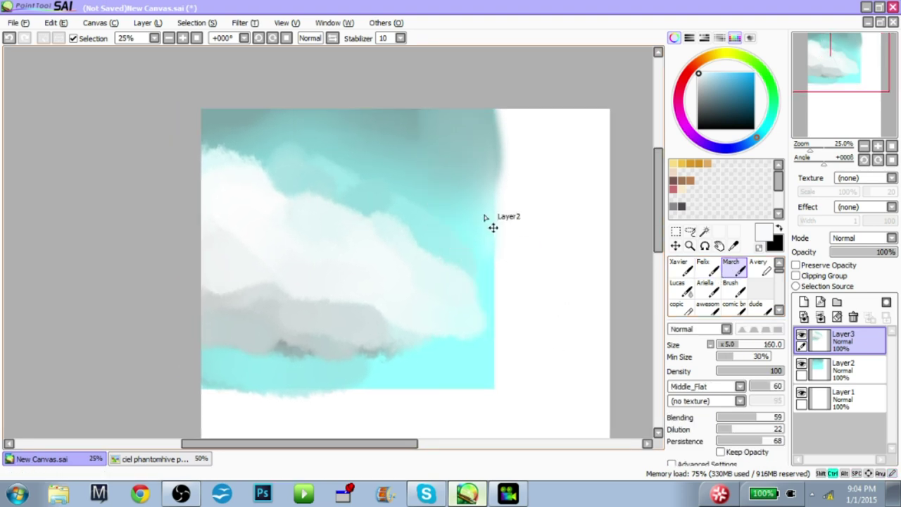
left_click_drag(407, 113, 414, 238)
key("ctrl+z")
left_click_drag(328, 85, 392, 271)
key("ctrl+z")
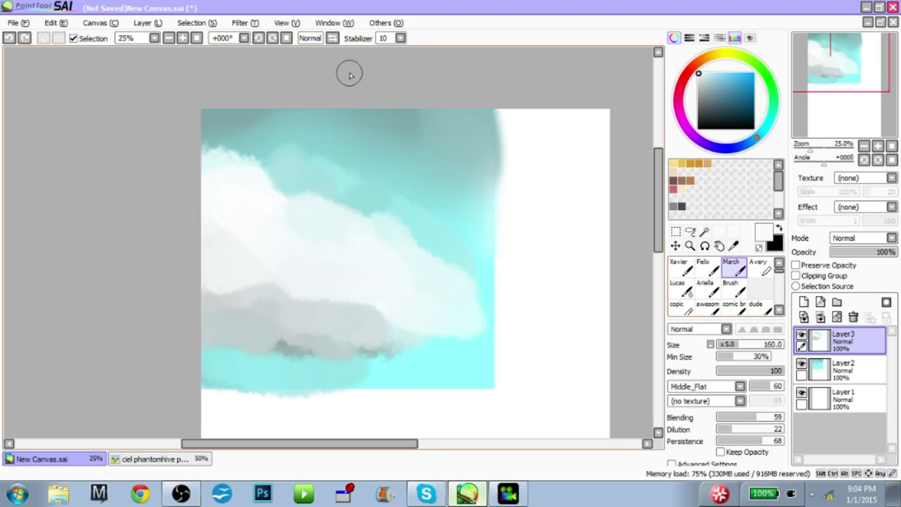
left_click_drag(349, 75, 430, 232)
key("ctrl+z")
Try a diagonal March brush stroke in sampled teal across the upper sky and undo it.
right_click(388, 146)
mouse_move(373, 134)
left_mouse_down()
mouse_move(473, 231)
mouse_move(480, 218)
left_mouse_up()
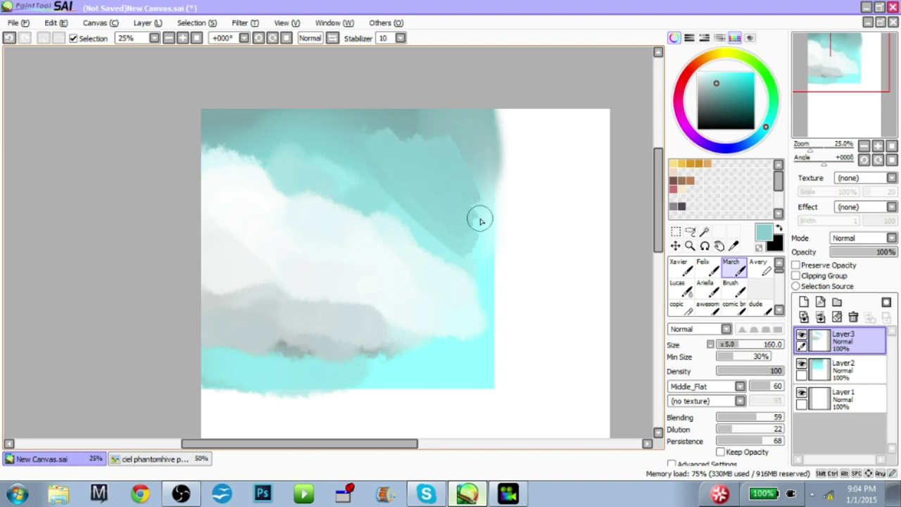
key("ctrl+z")
Cover the paint spilling past the sky's upper right edge with white using the Xavier brush.
left_click_drag(561, 165, 560, 179)
left_click_drag(458, 191, 492, 169)
left_click(685, 265)
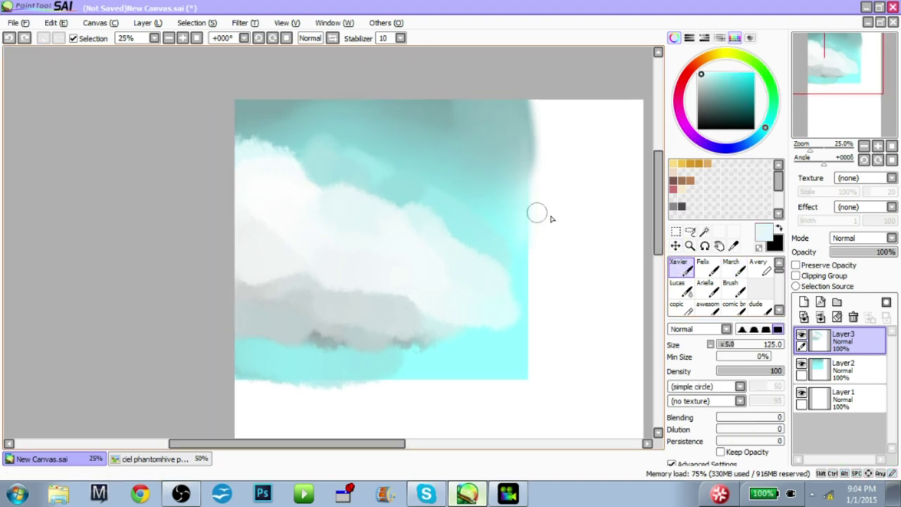
key("e")
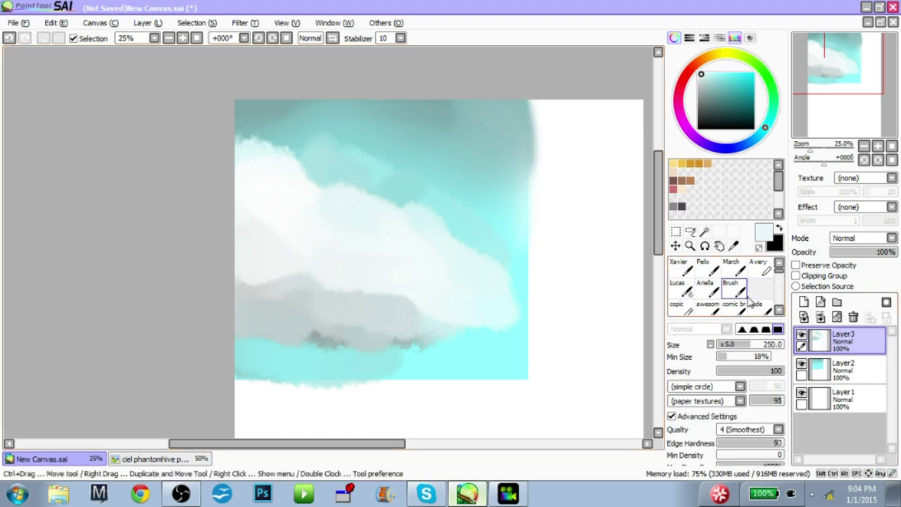
left_click(683, 267)
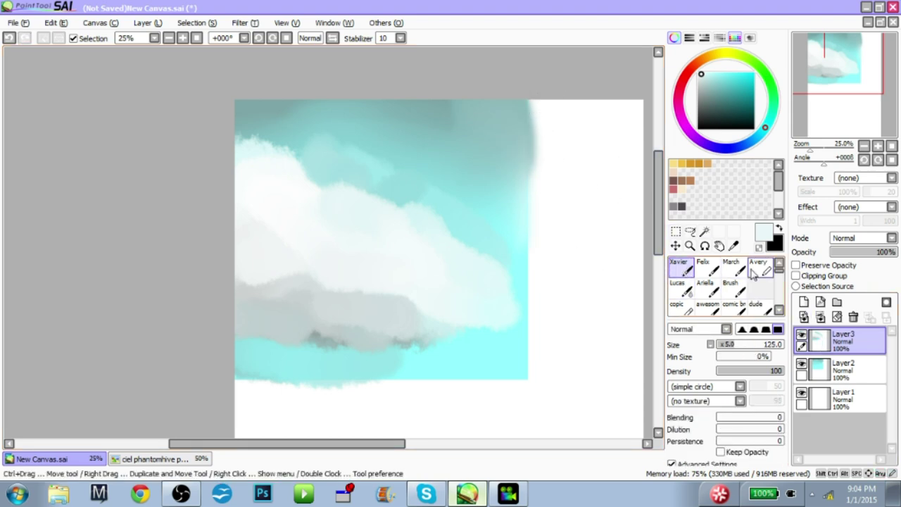
left_click(680, 161)
left_click_drag(527, 104, 532, 145)
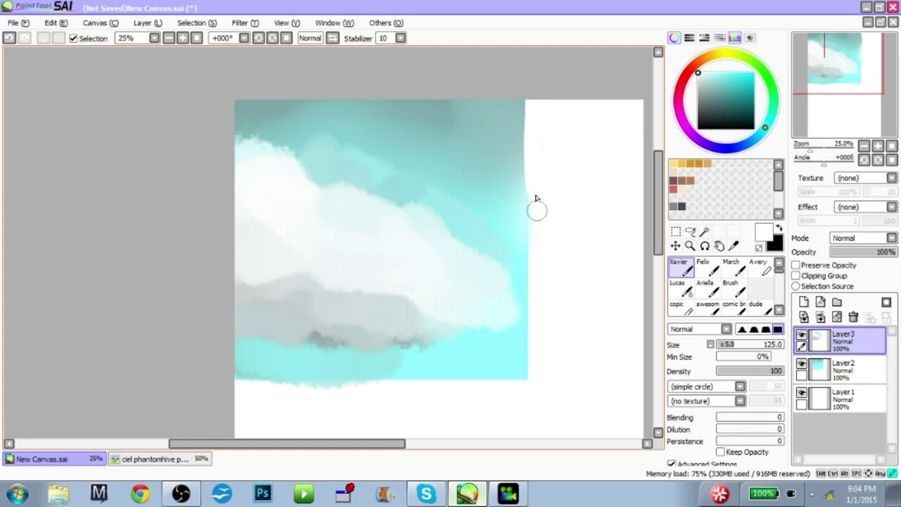
key("ctrl+z")
left_click_drag(536, 69, 537, 185)
Paint white over the remaining spill along the sky's right side and beneath its lower edge.
key("space")
left_click_drag(554, 153, 556, 153)
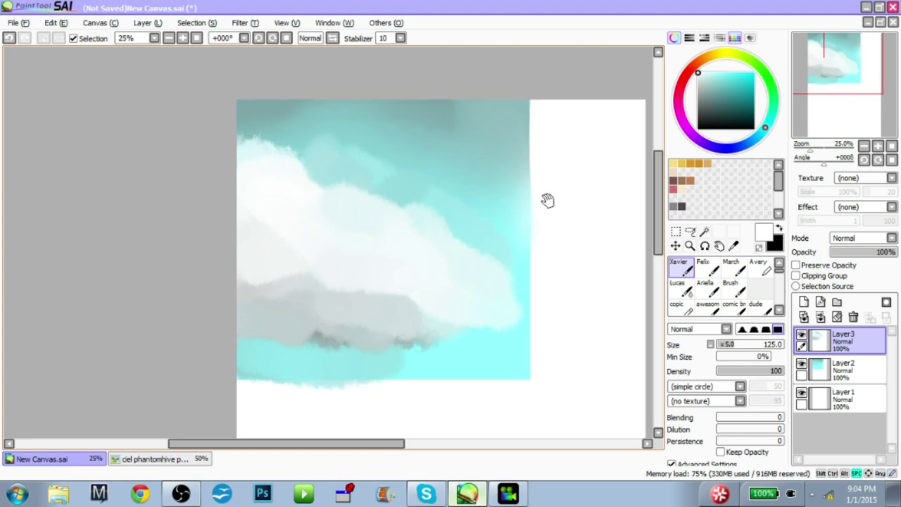
left_click_drag(548, 200, 544, 232)
left_click_drag(284, 383, 283, 339)
left_click_drag(409, 330, 413, 335)
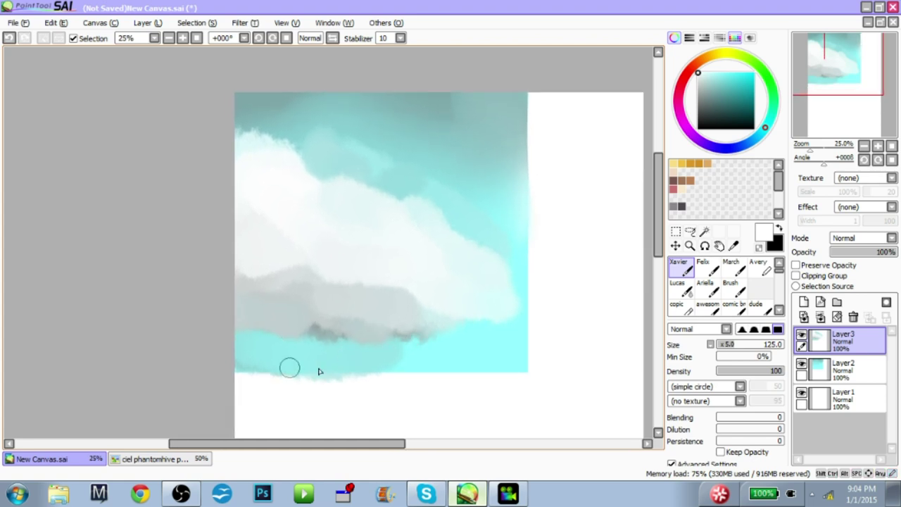
key("space")
left_click_drag(480, 293, 486, 318)
Redefine the boundary between the cloud's white body and grey underside using sampled near-white and light grey.
left_click(333, 273, "alt")
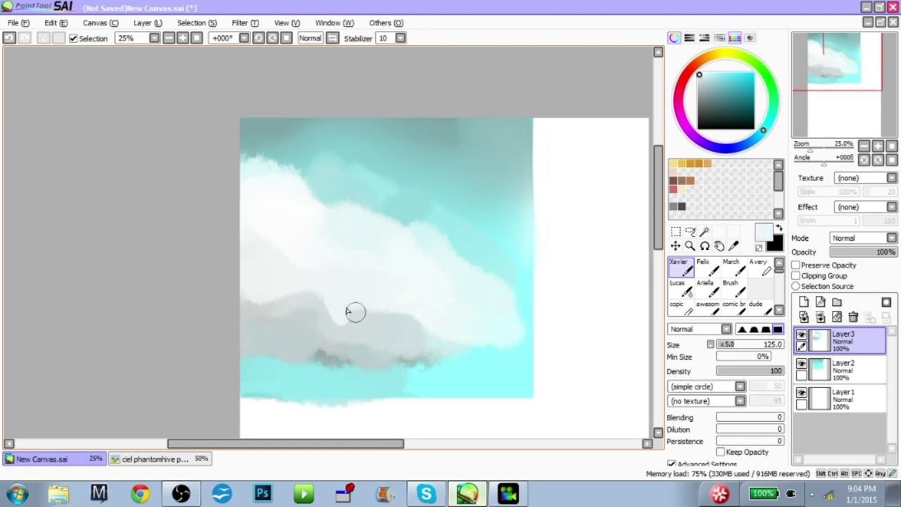
left_click(314, 317, "alt")
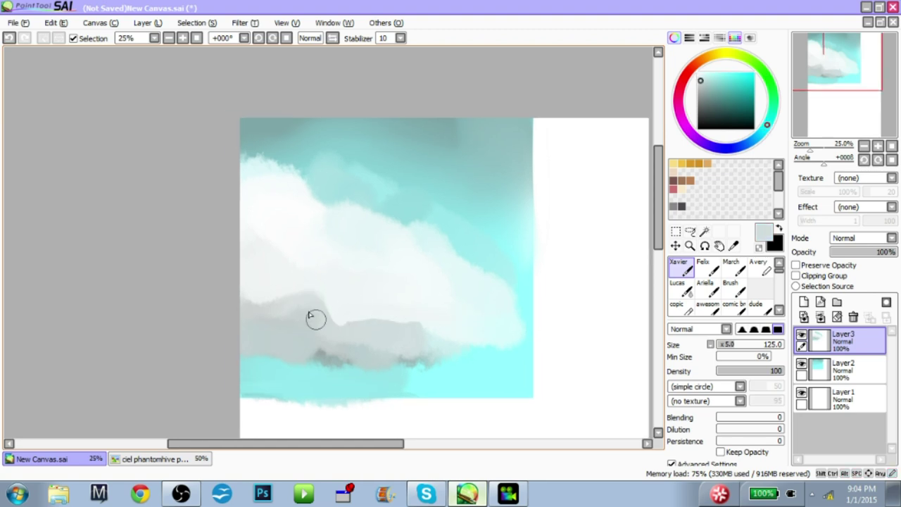
left_click_drag(411, 339, 403, 329)
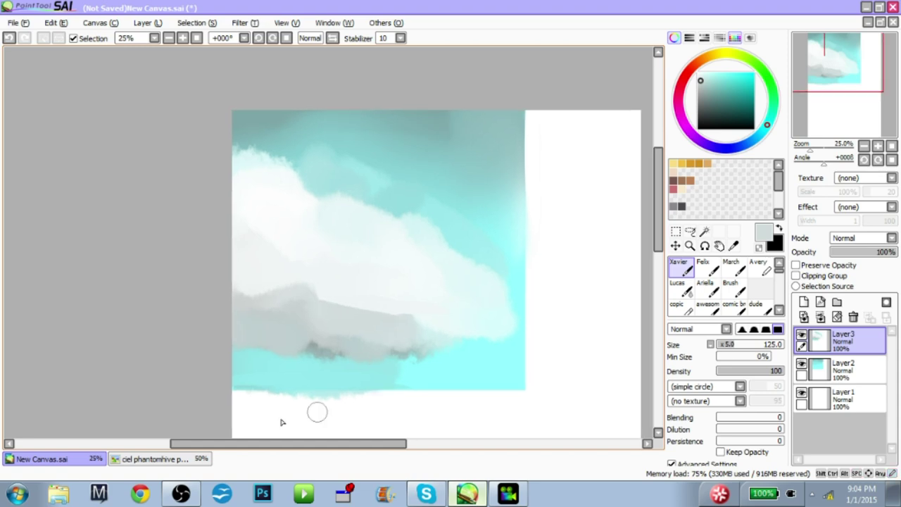
Switch to PowerDirector's audio capture window.
left_click(181, 495)
left_click(508, 494)
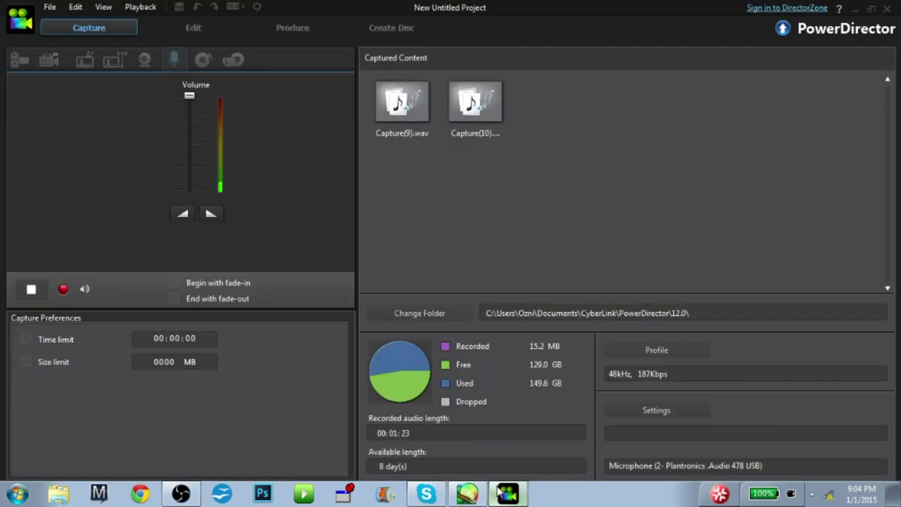